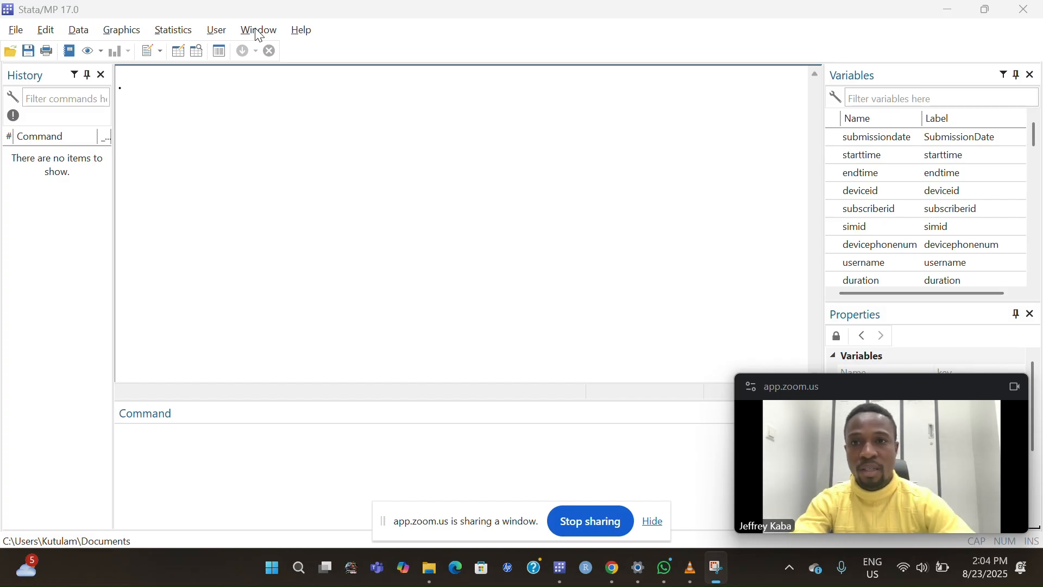
# Open a new, empty do-file in the Do-file Editor
pyautogui.click(260, 31)
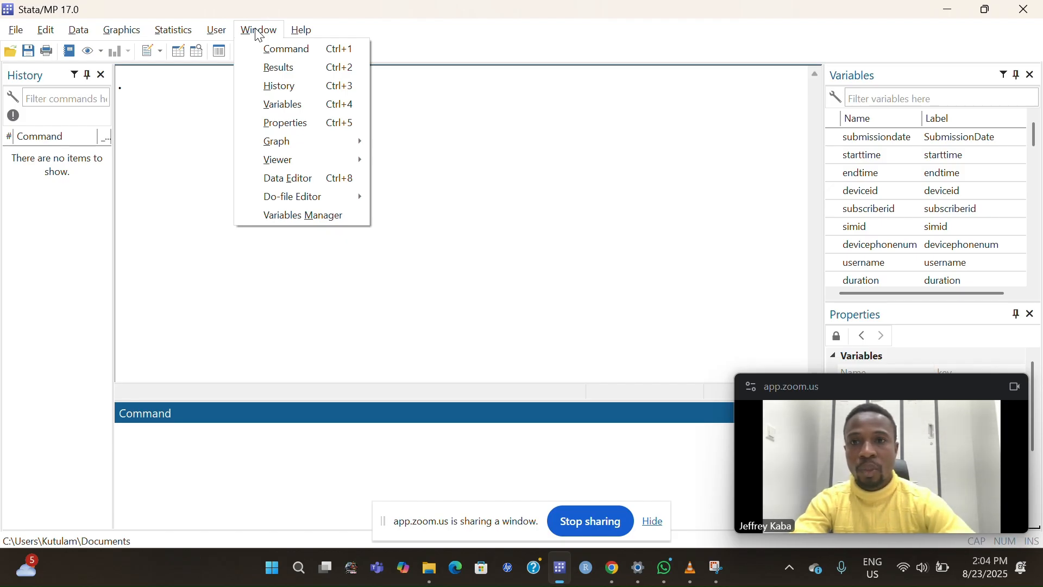
pyautogui.moveTo(296, 196)
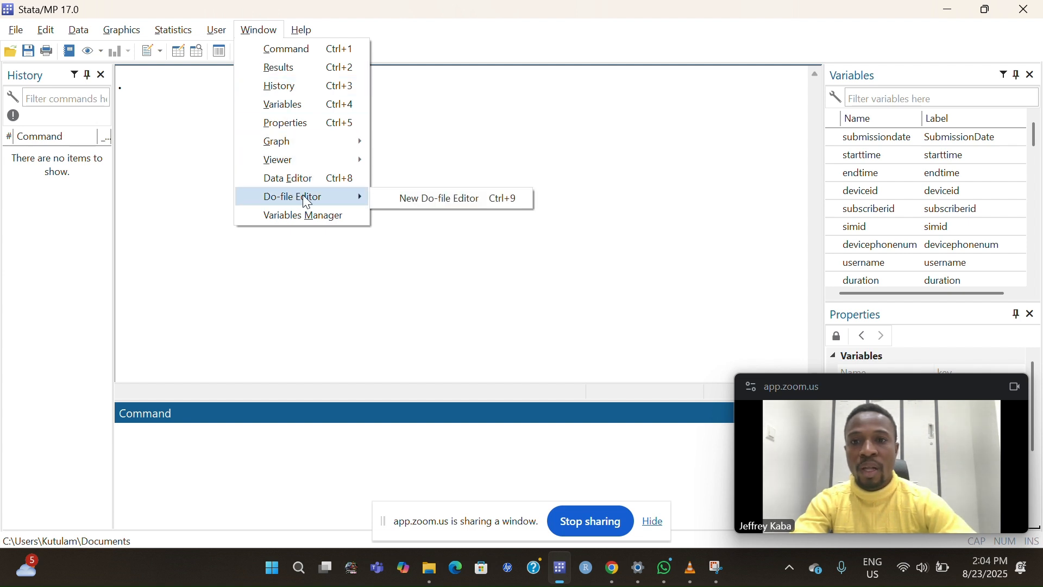
pyautogui.click(414, 201)
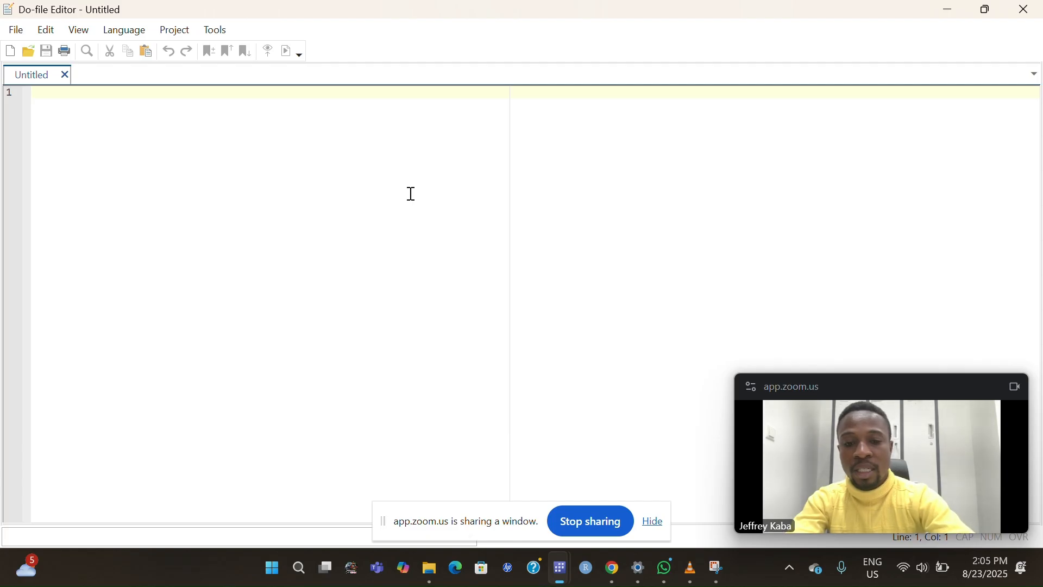
# Write "*tab" on line 1, remove the asterisk to make it an active command, and complete it as "tab age"
pyautogui.write('*')
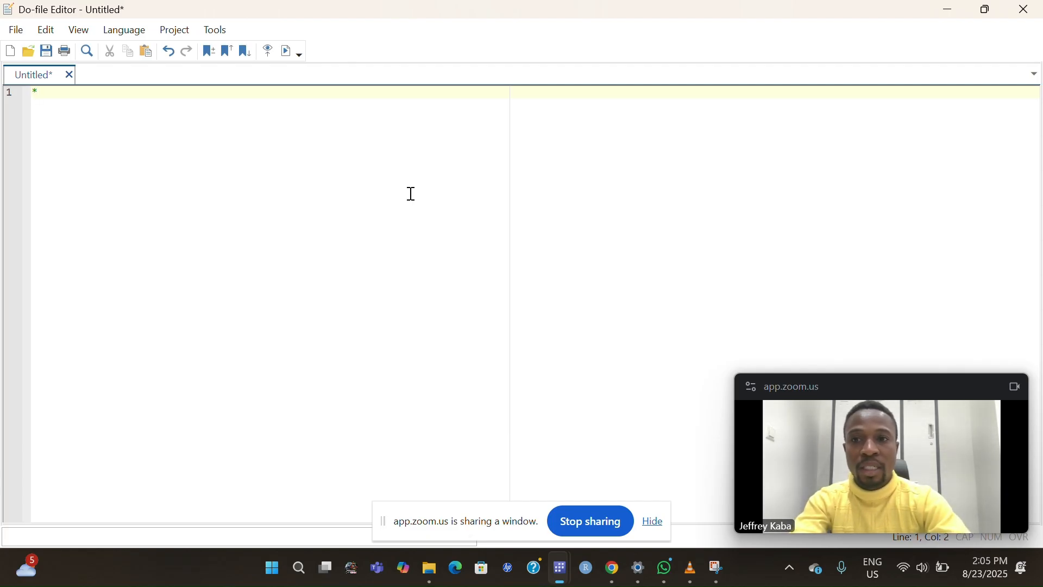
pyautogui.write('tab')
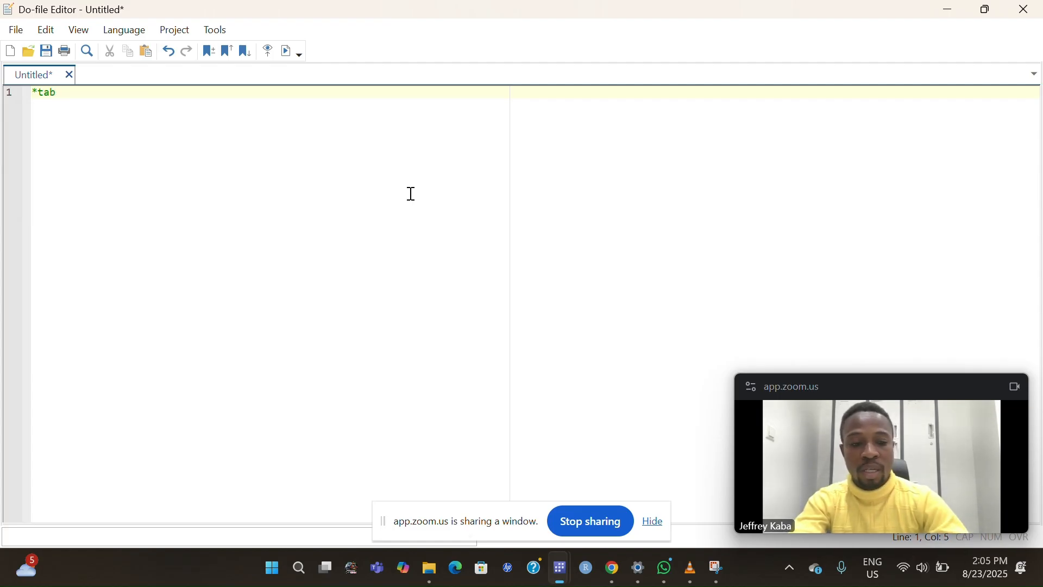
pyautogui.press('Left')
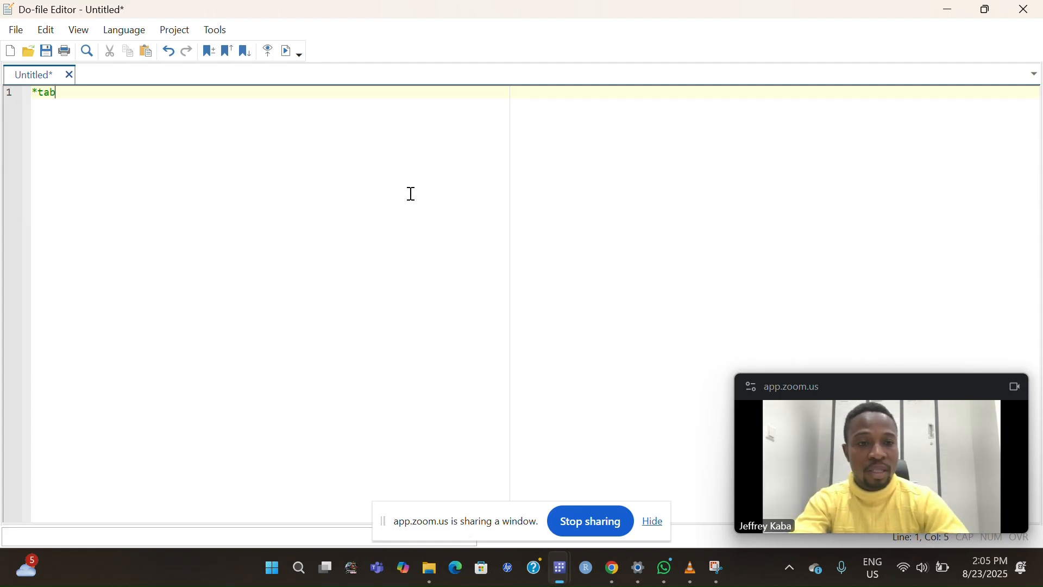
pyautogui.press('Left')
pyautogui.press('Left')
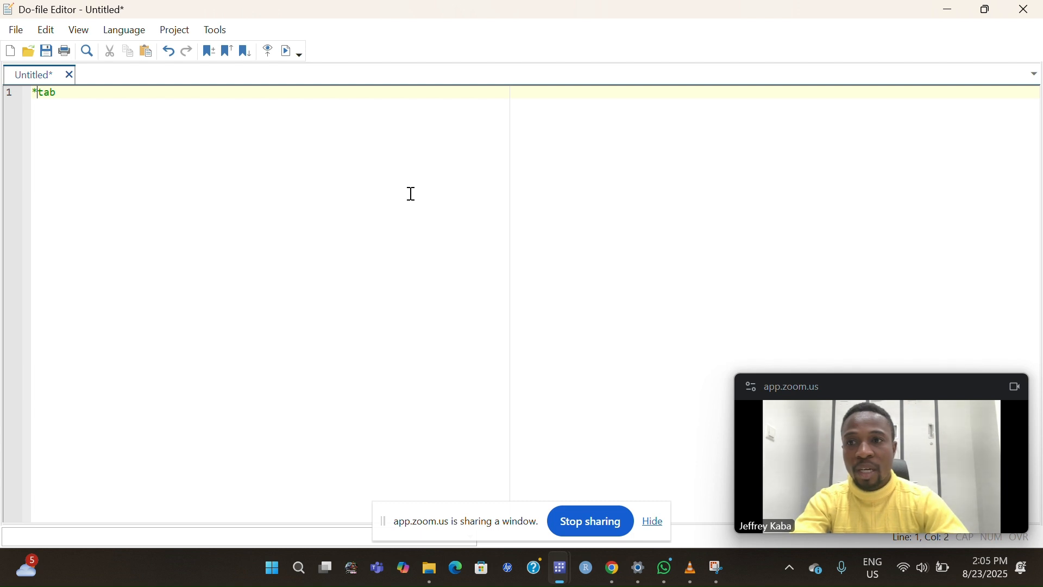
pyautogui.press('BackSpace')
pyautogui.press('Right')
pyautogui.press('Right')
pyautogui.press('Right')
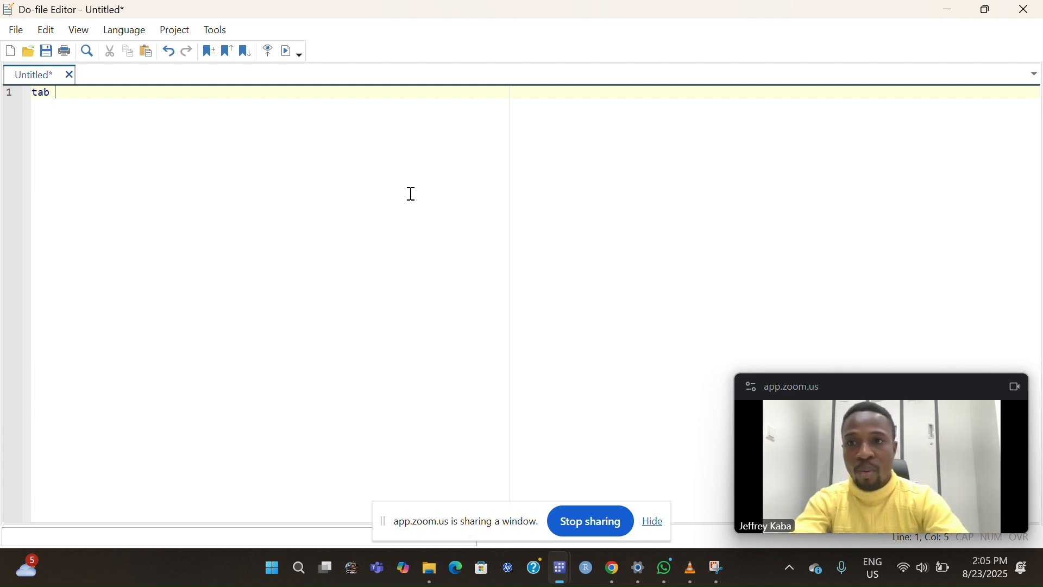
pyautogui.write('age')
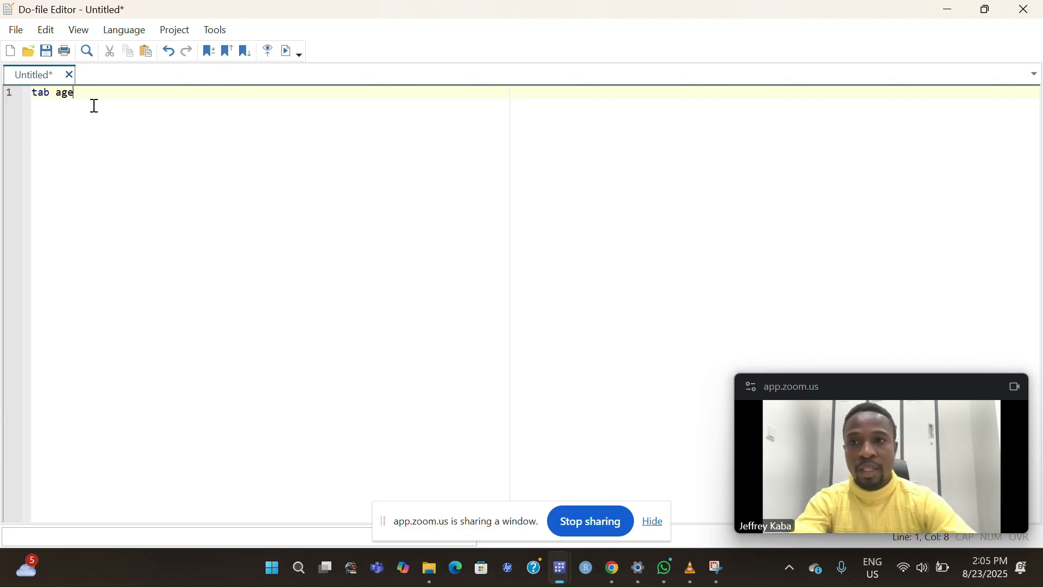
# Comment out line 1 with an asterisk and replace its command text so it reads "*Prepare or clean the dataset"
pyautogui.click(35, 93)
pyautogui.write('*')
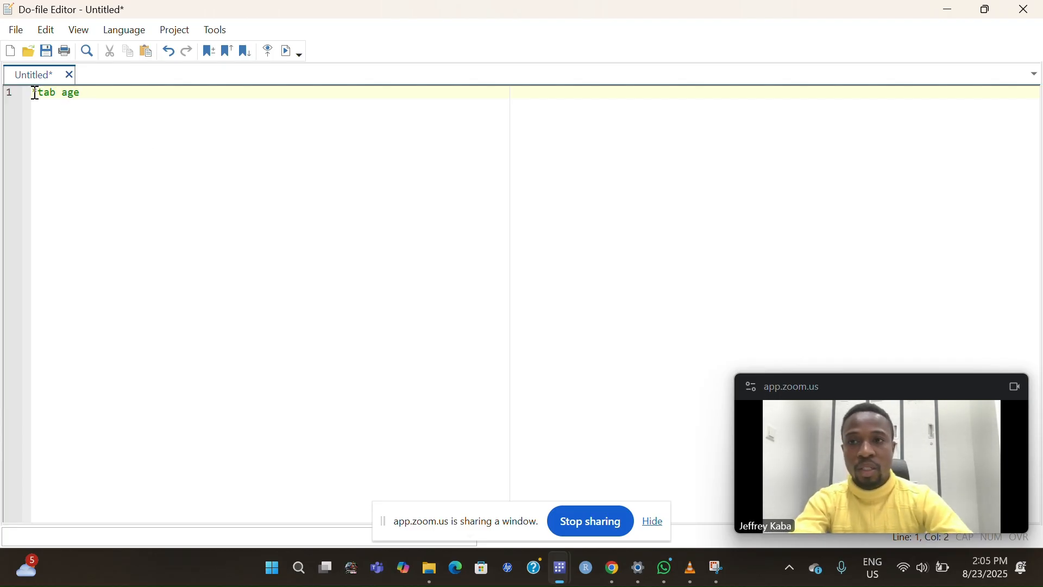
pyautogui.click(86, 94)
pyautogui.press('BackSpace')
pyautogui.press('BackSpace')
pyautogui.press('BackSpace')
pyautogui.press('BackSpace')
pyautogui.press('BackSpace')
pyautogui.press('BackSpace')
pyautogui.press('BackSpace')
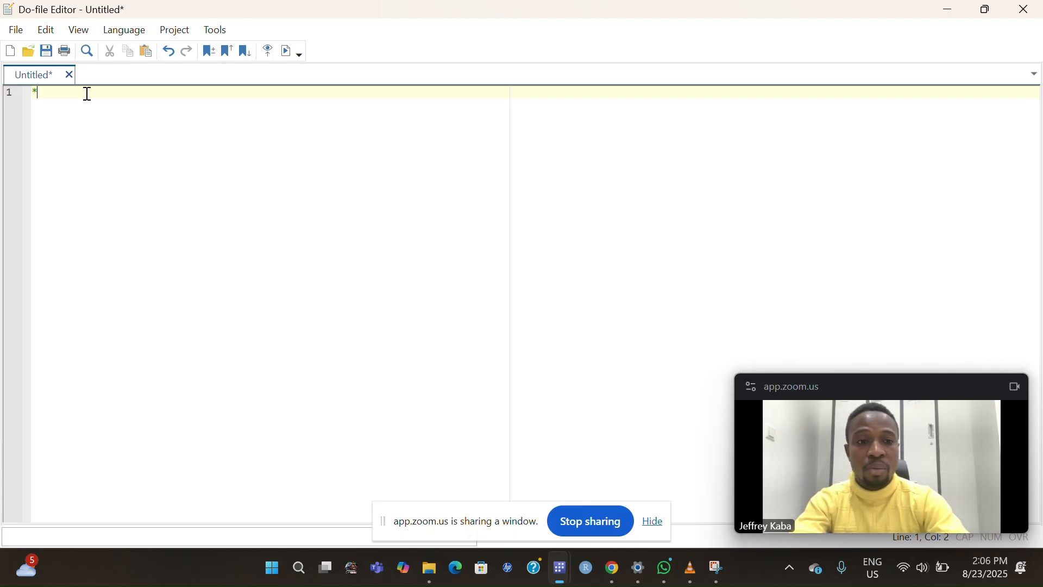
pyautogui.write('P')
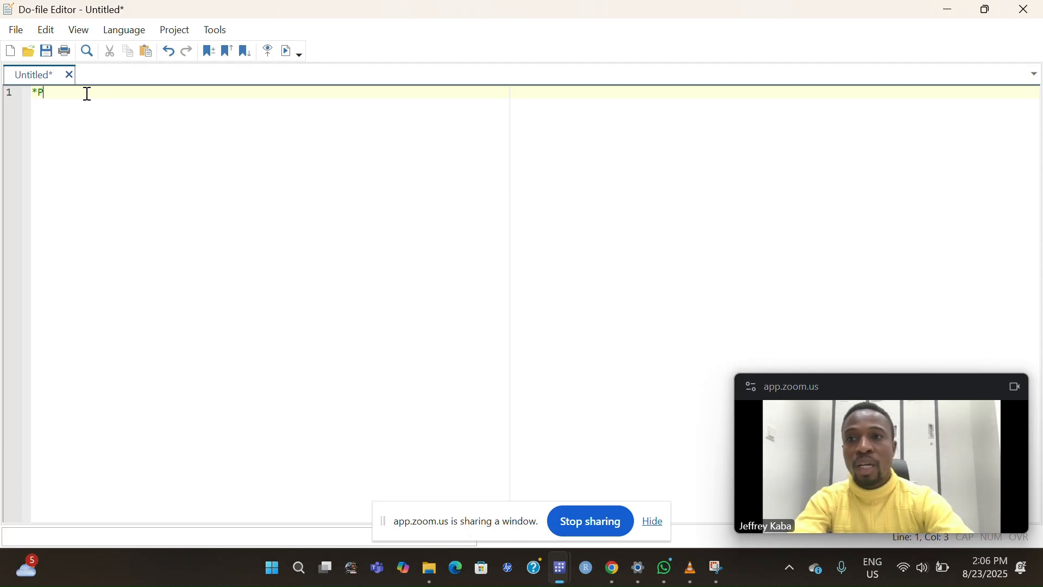
pyautogui.write('repare ')
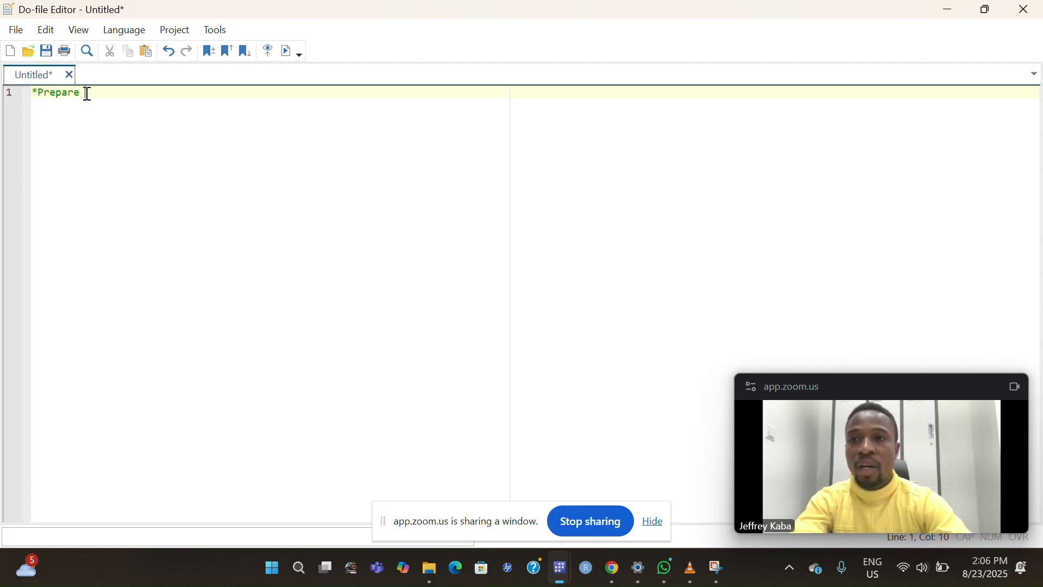
pyautogui.write('or clean ')
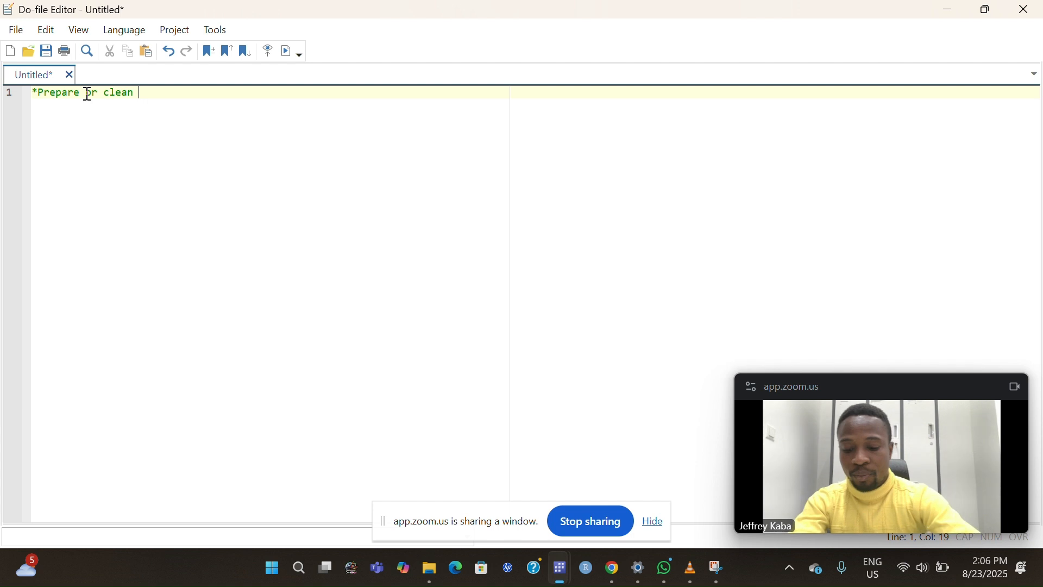
pyautogui.write('the dataset')
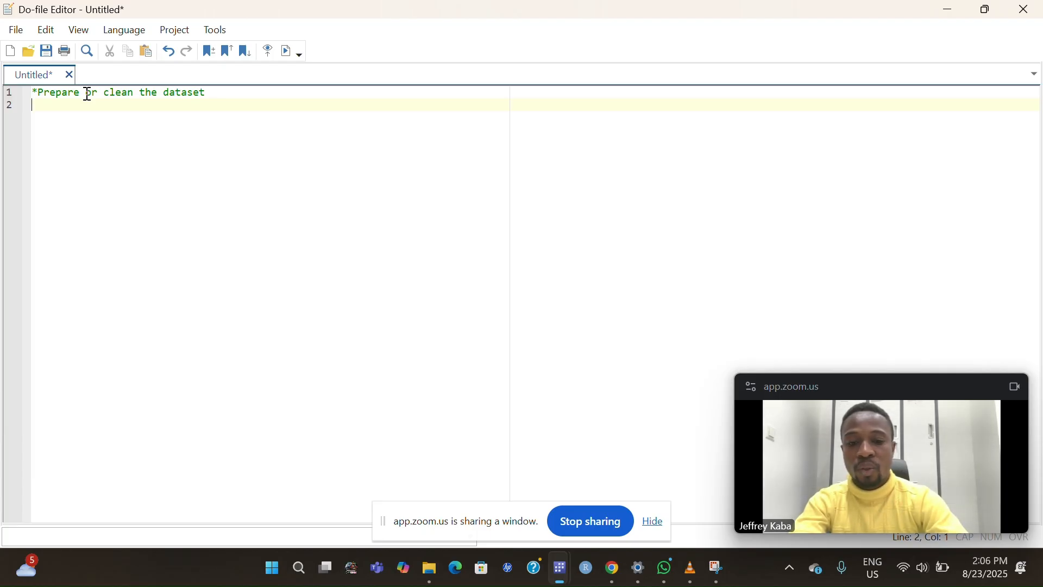
# Add the comment lines "*Duplicates" and "*Outliers" below the heading comment in the do-file
pyautogui.write('*')
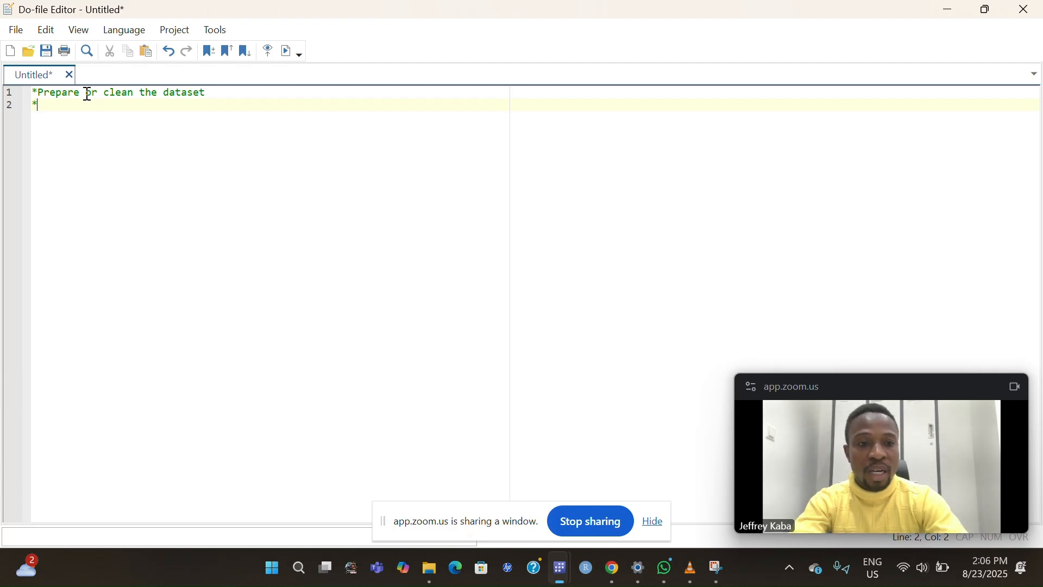
pyautogui.write('Dup')
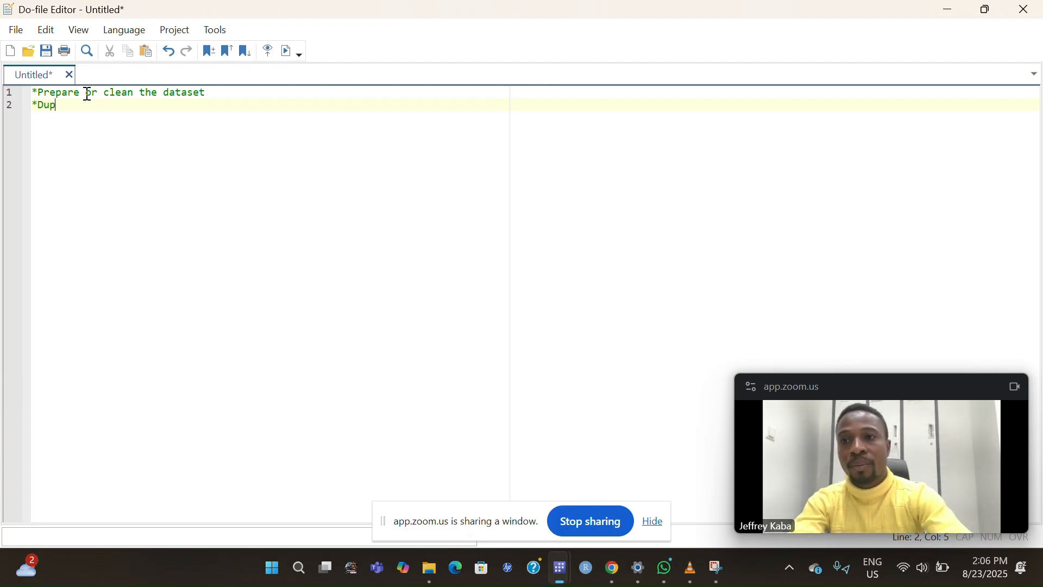
pyautogui.write('licates')
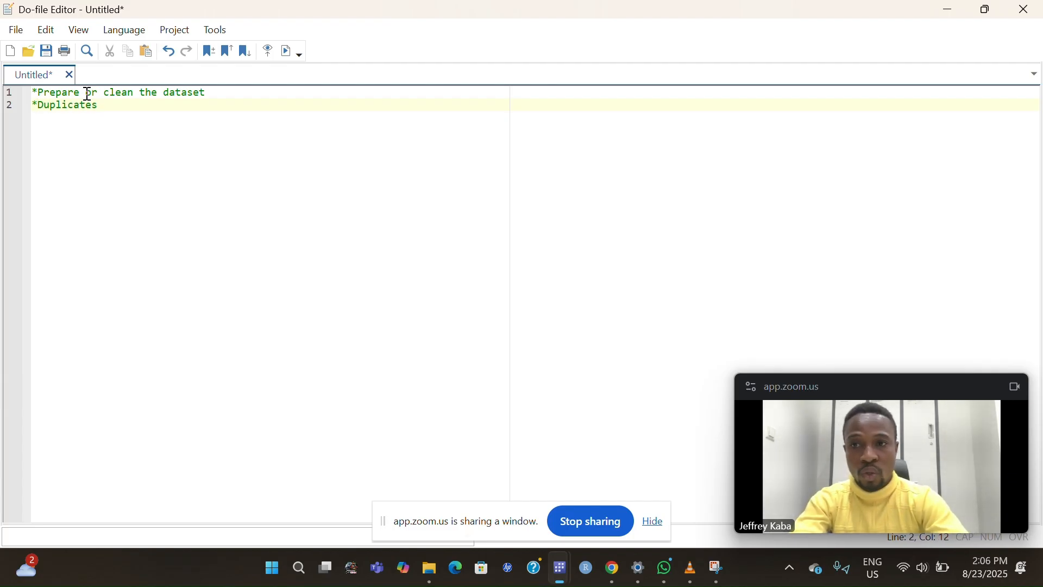
pyautogui.press('Return')
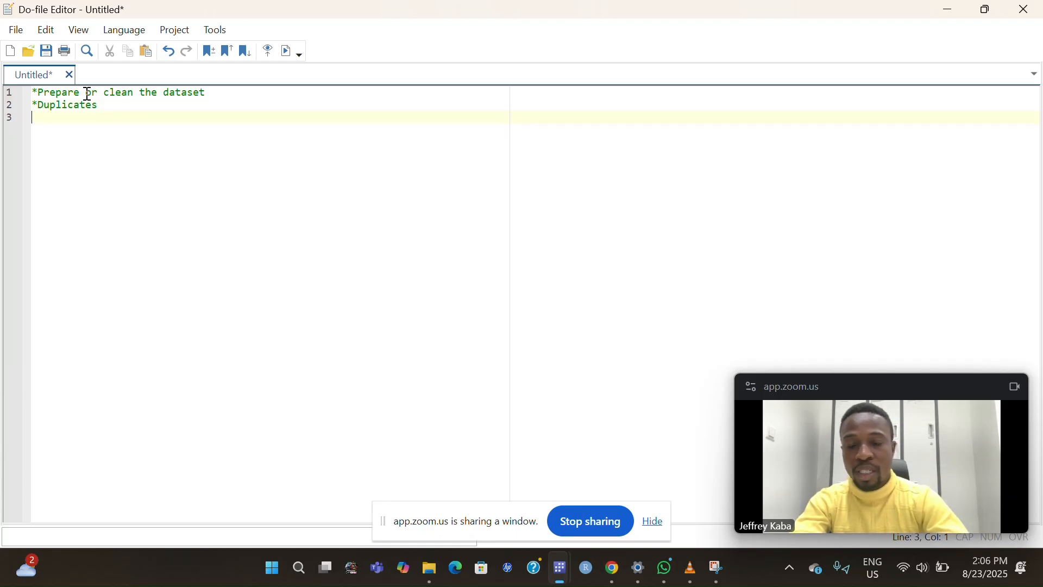
pyautogui.write('*Outl')
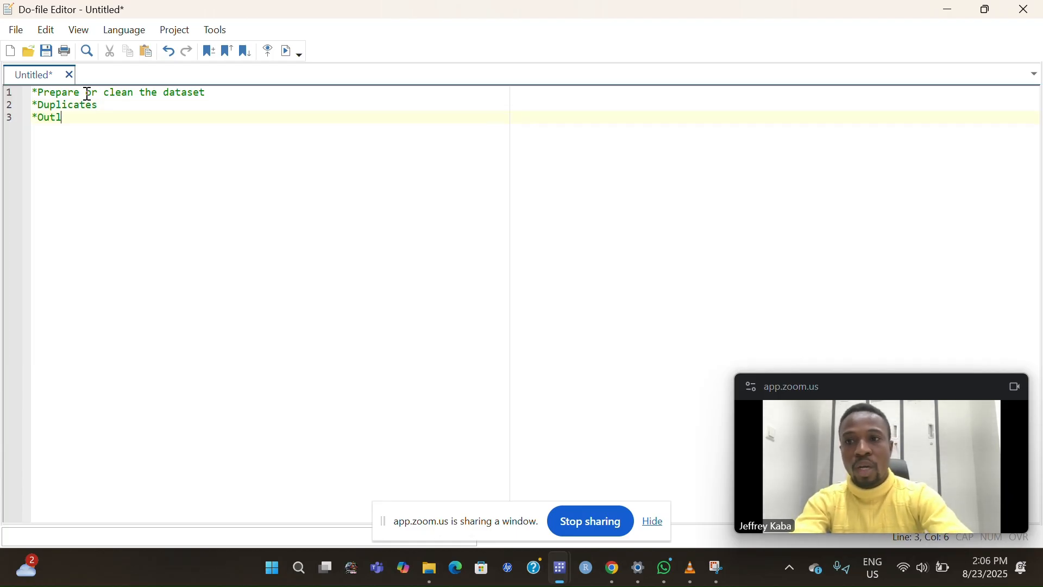
pyautogui.write('iers')
pyautogui.press('Return')
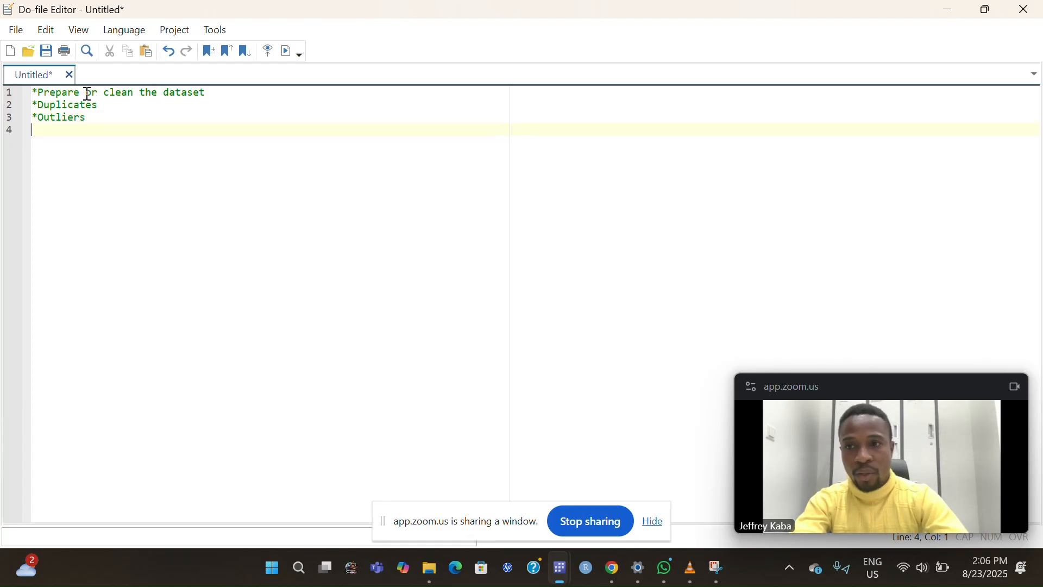
# Add the comment lines "*Label" and "*Recode binary variables" on lines 4 and 5 of the do-file
pyautogui.write('*')
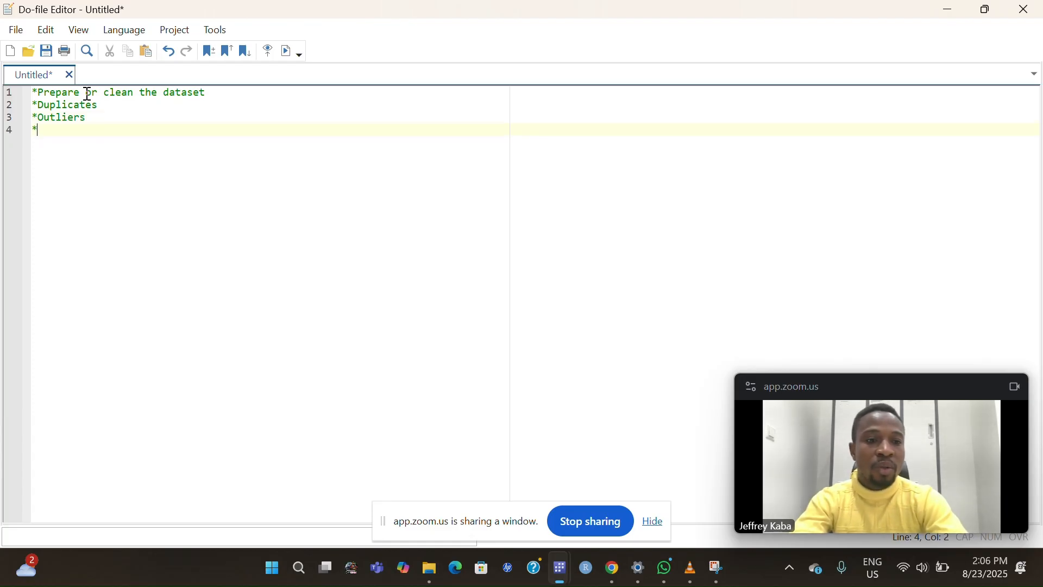
pyautogui.write('Label')
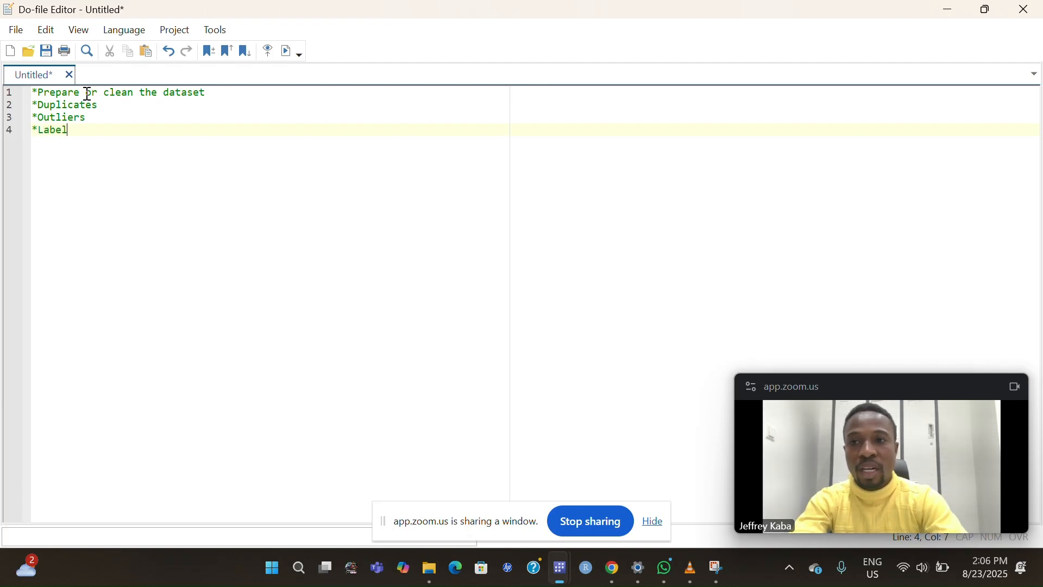
pyautogui.press('Return')
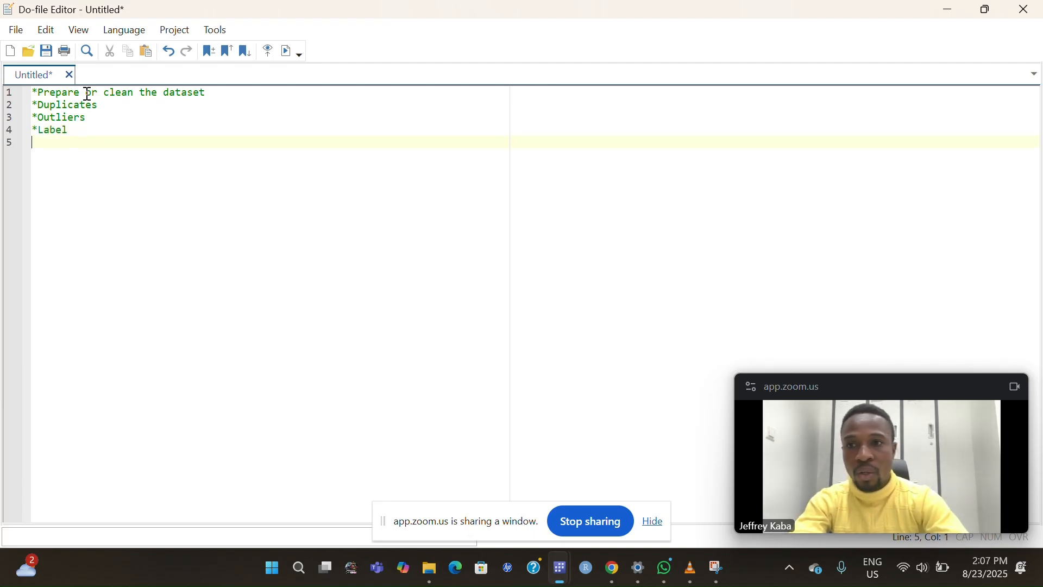
pyautogui.write('*')
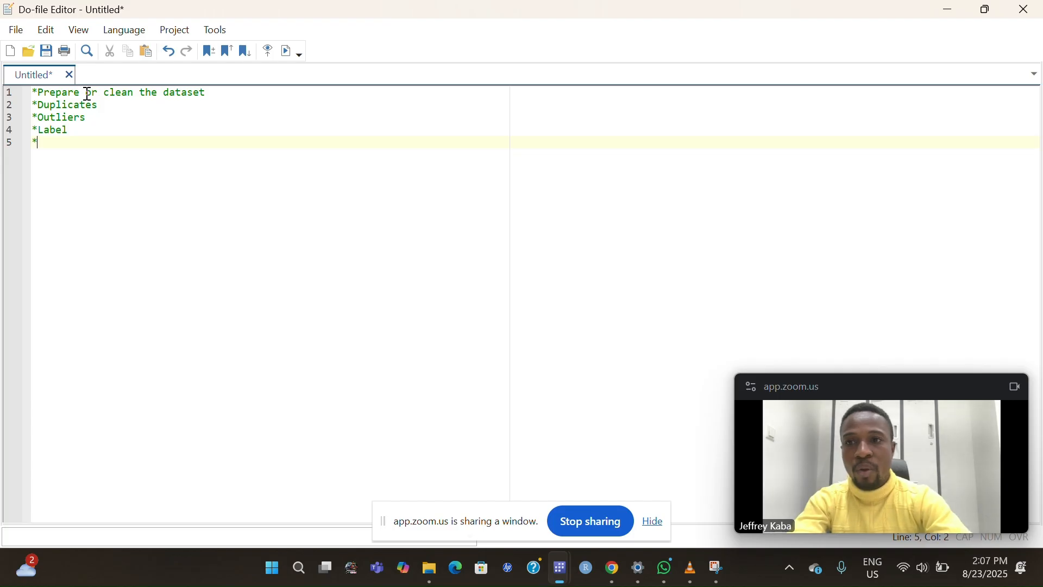
pyautogui.write('Recode')
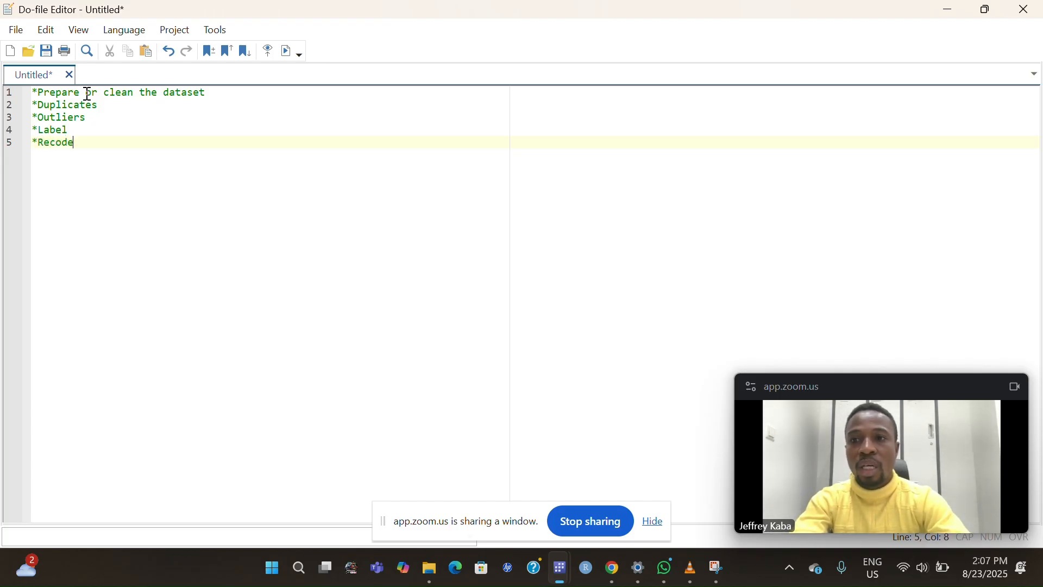
pyautogui.write(' binary ')
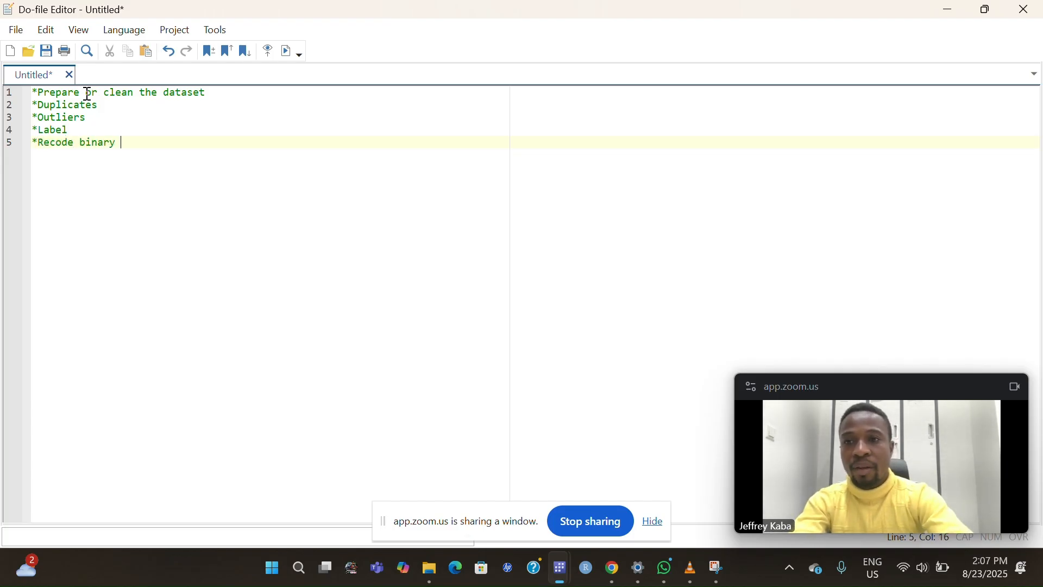
pyautogui.write('variables')
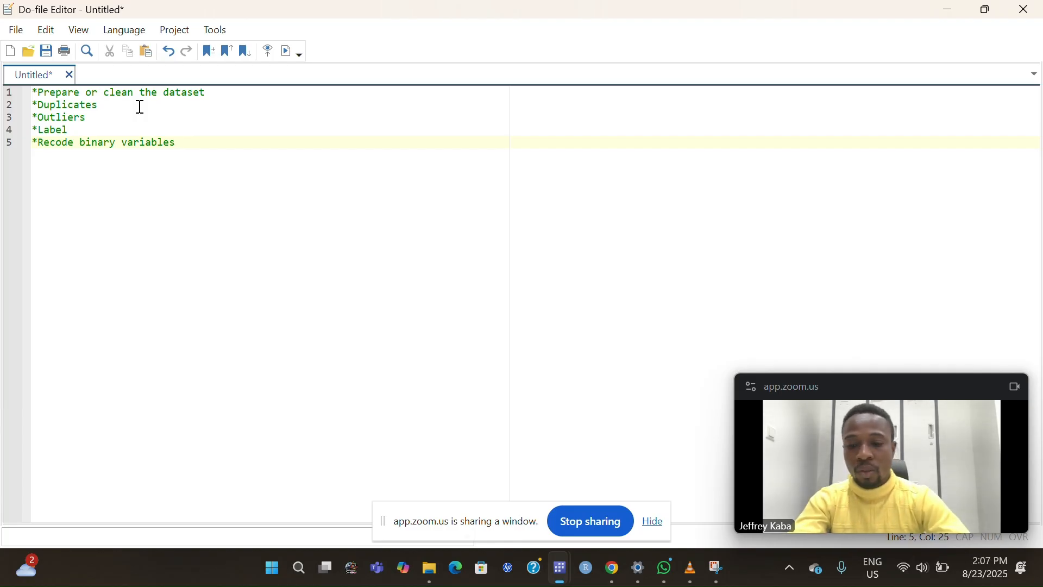
# Arrange the main Stata window and the Do-file Editor side by side, giving the main window most of the width
pyautogui.press('super+Right')
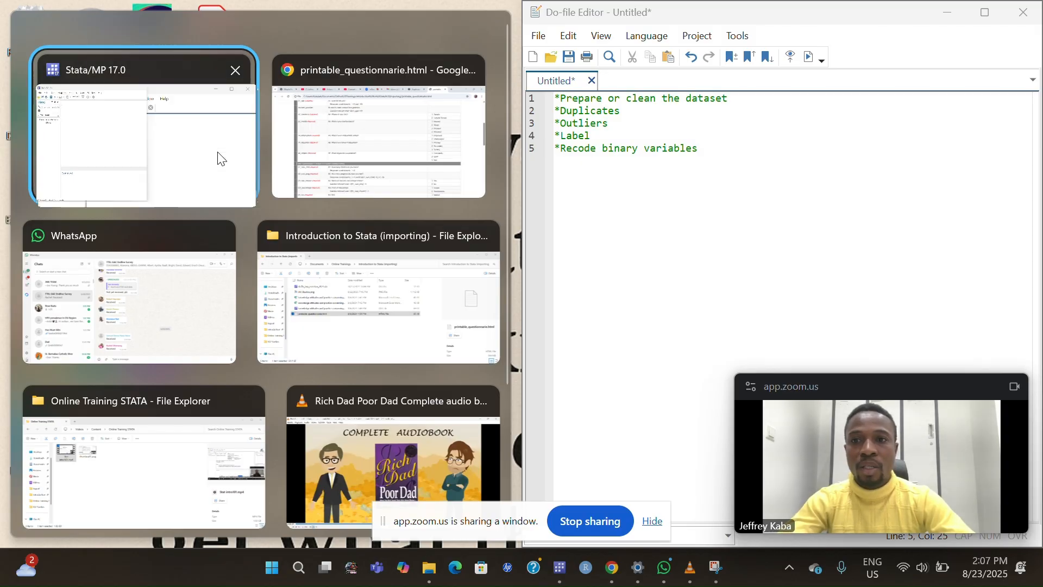
pyautogui.click(219, 158)
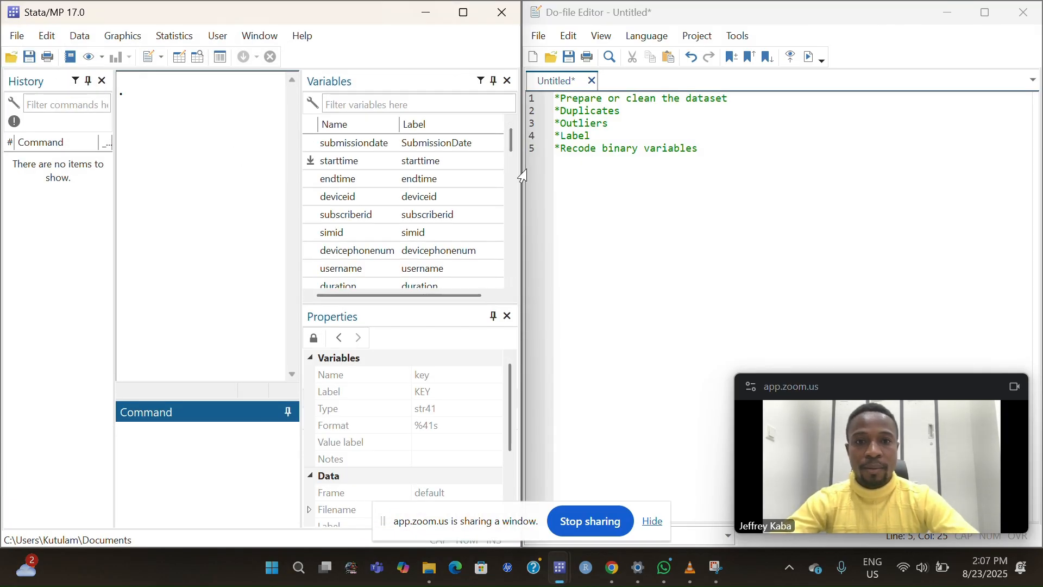
pyautogui.moveTo(523, 175); pyautogui.dragTo(855, 164)
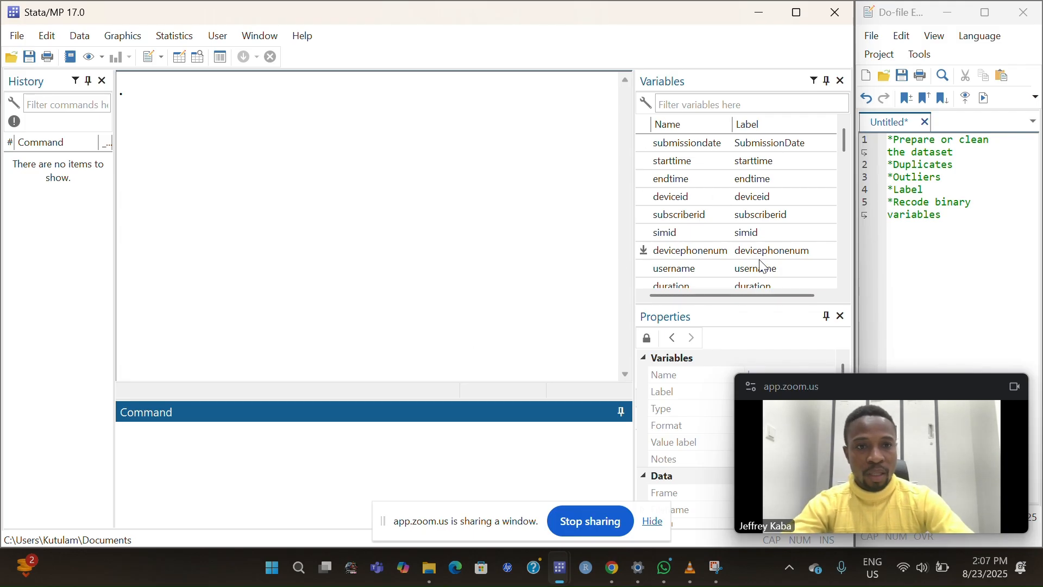
# Run count to get the number of observations and open the dataset for browsing with the br command
pyautogui.write('count')
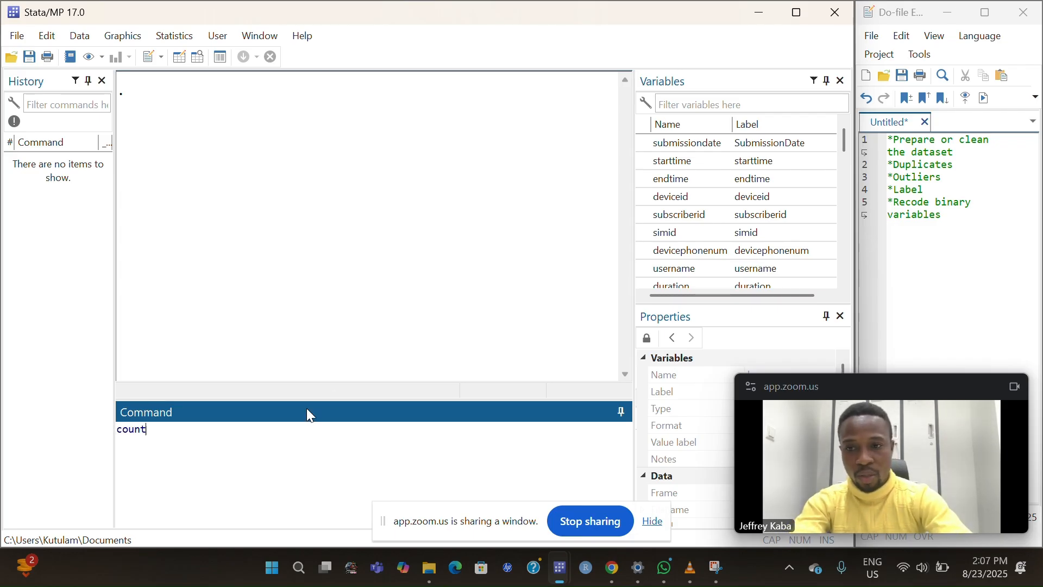
pyautogui.press('Return')
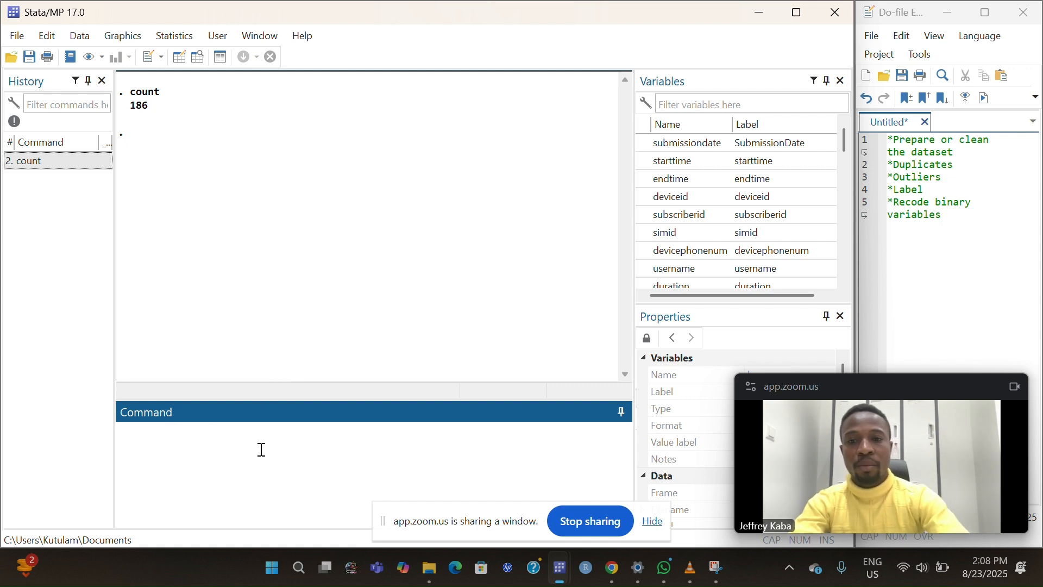
pyautogui.write('r')
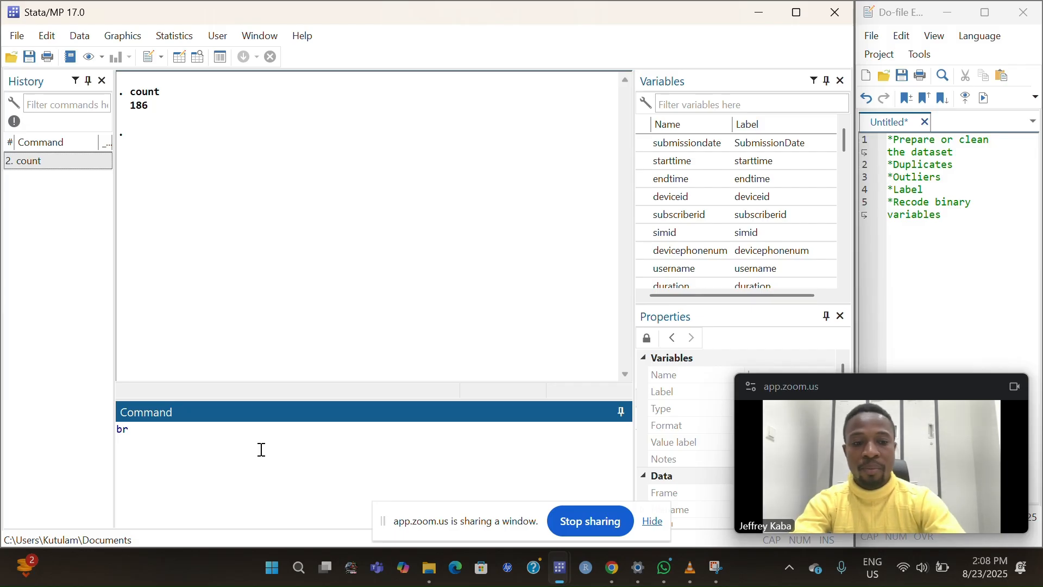
pyautogui.press('BackSpace')
pyautogui.press('BackSpace')
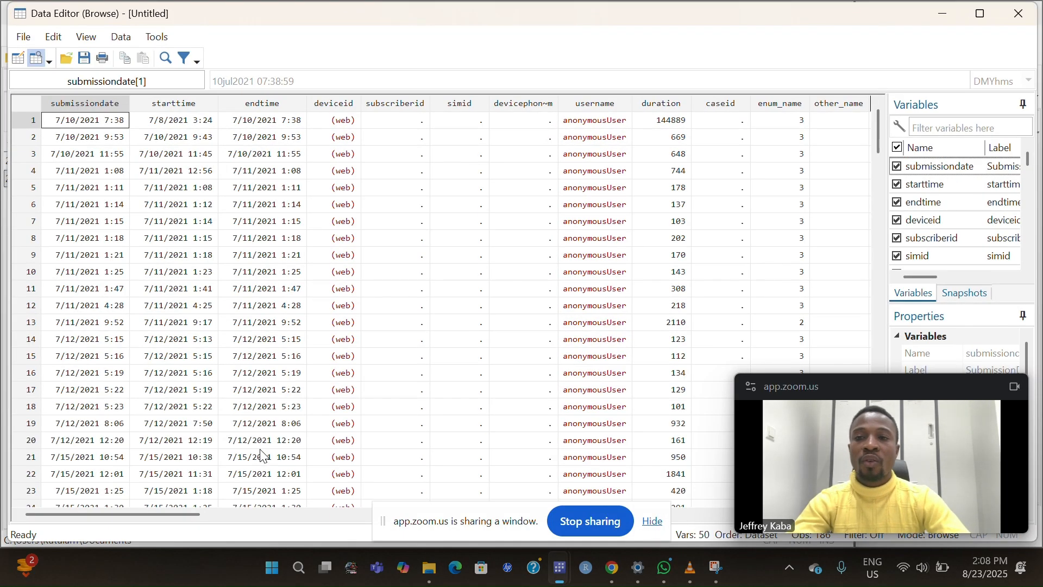
# Examine the dataset's rows and columns from submissiondate through key, and close the data browser
pyautogui.press('Right')
pyautogui.press('Right')
pyautogui.press('Right')
pyautogui.press('Right')
pyautogui.press('Right')
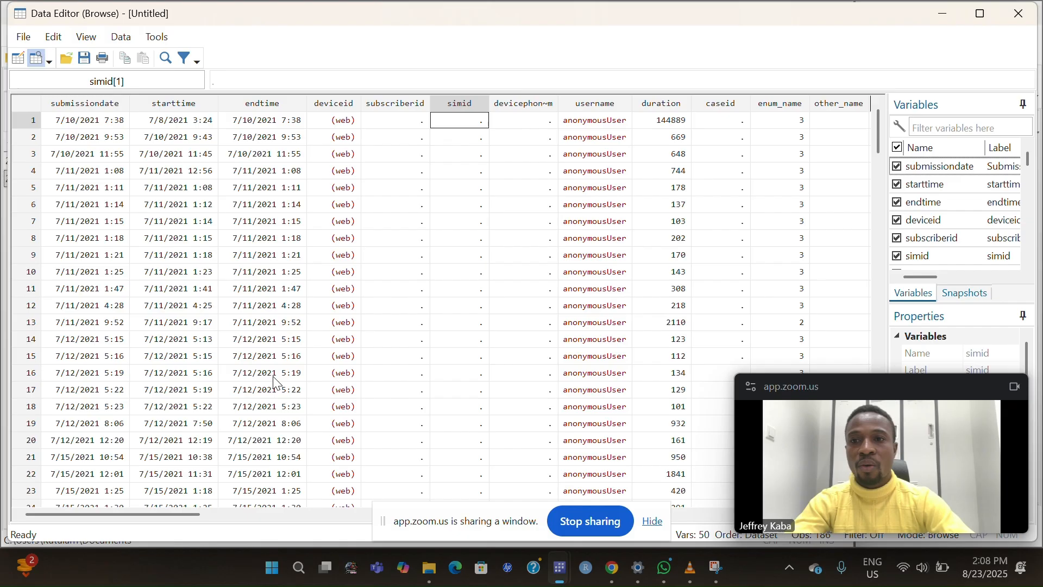
pyautogui.hscroll(5, 455, 342)
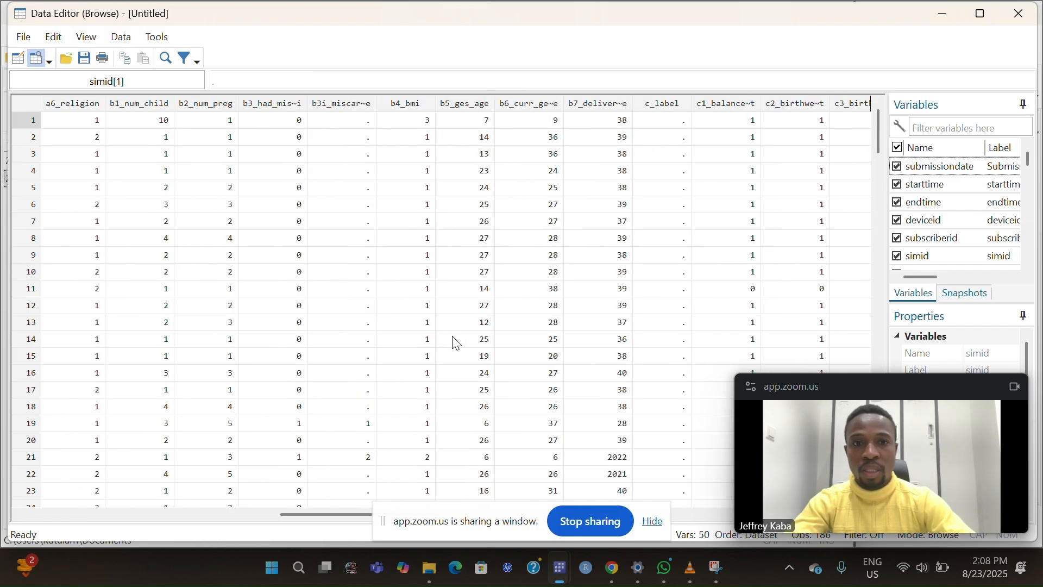
pyautogui.hscroll(5, 456, 343)
pyautogui.hscroll(-10, 455, 342)
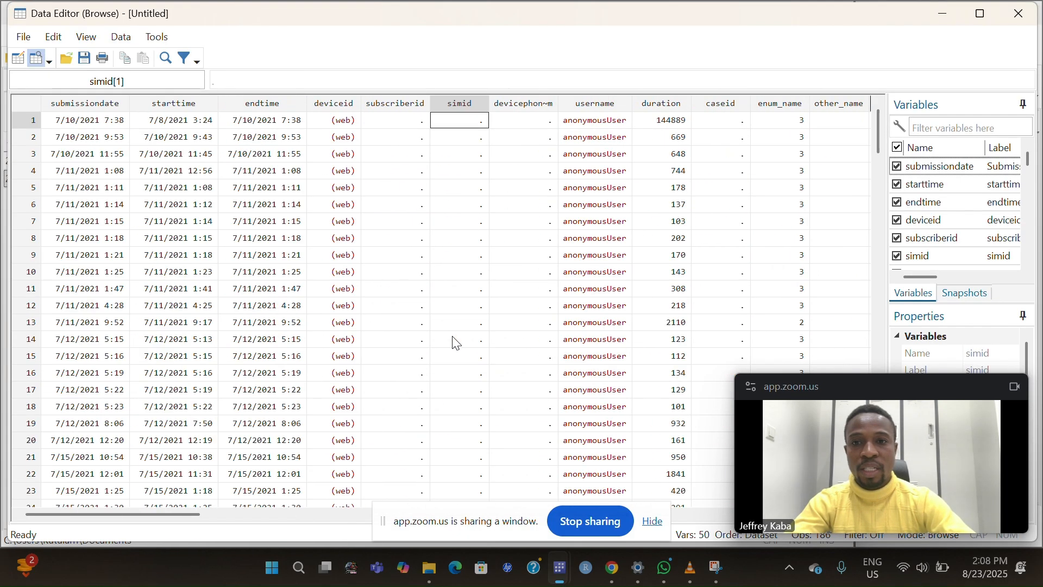
pyautogui.scroll(-20, 455, 342)
pyautogui.scroll(20, 455, 342)
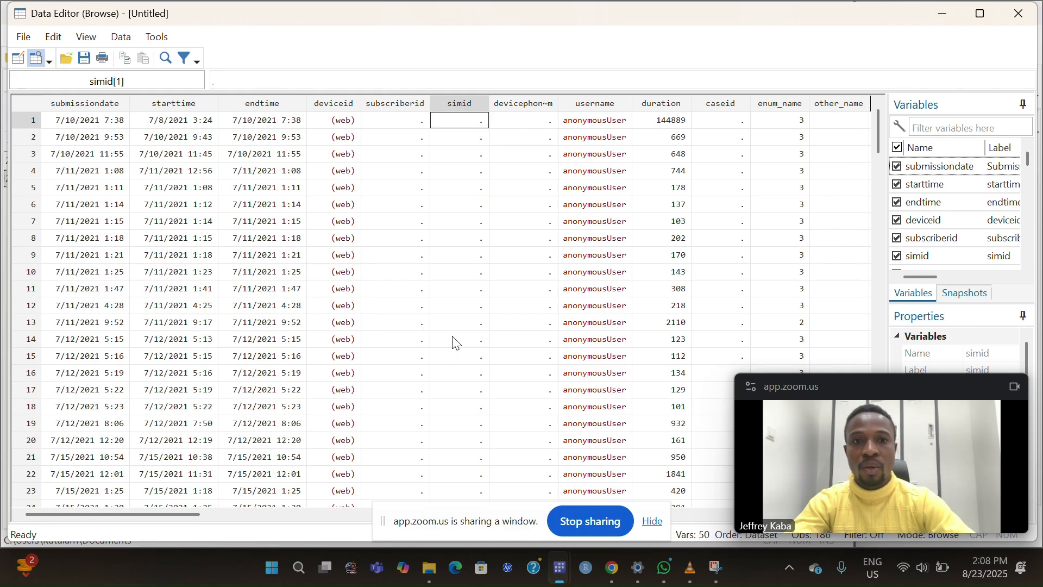
pyautogui.hscroll(6, 456, 342)
pyautogui.hscroll(-7, 455, 343)
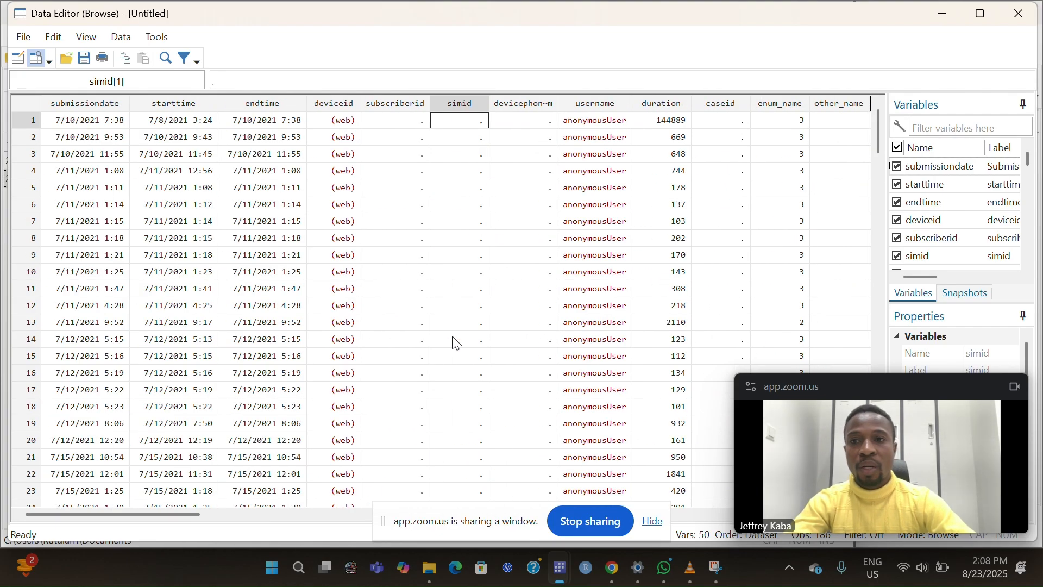
pyautogui.scroll(-20, 316, 341)
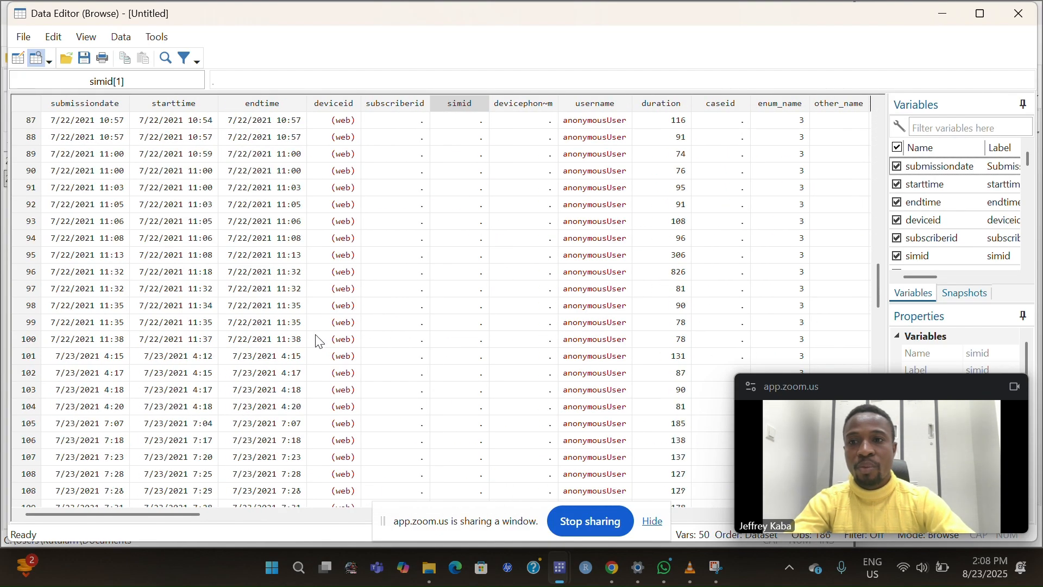
pyautogui.scroll(20, 316, 341)
pyautogui.scroll(6, 316, 341)
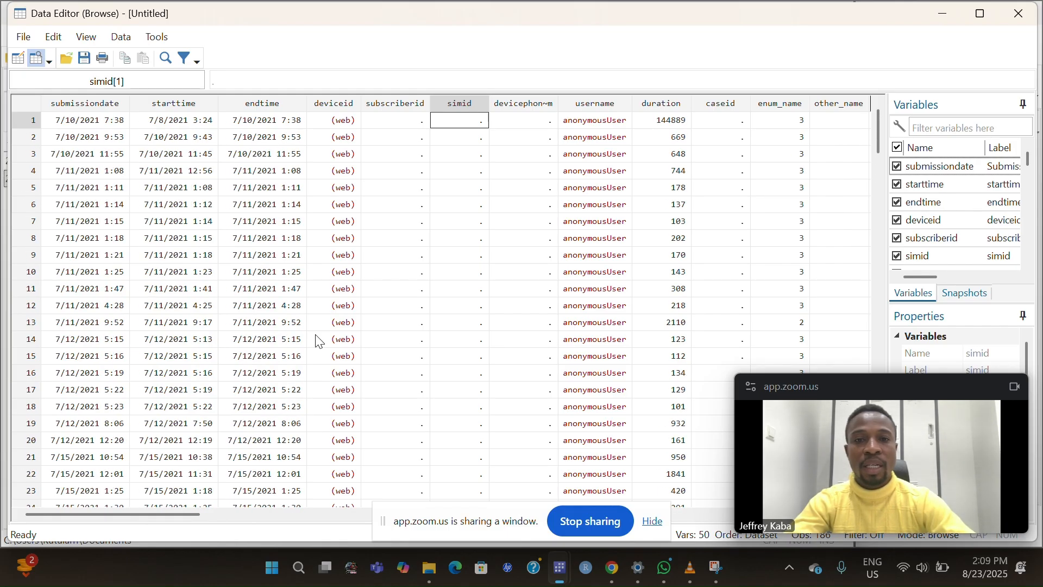
pyautogui.hscroll(15, 400, 300)
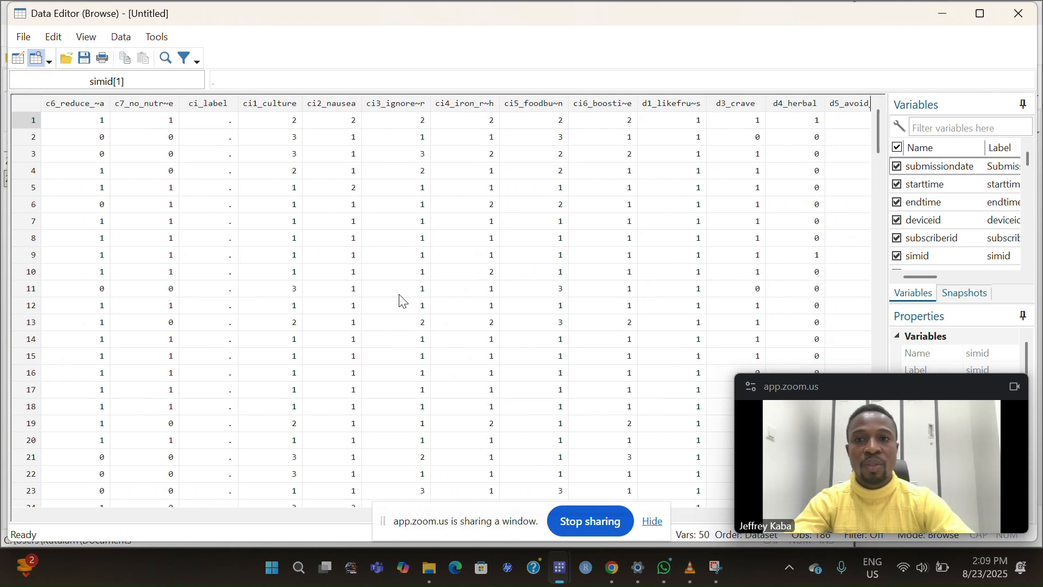
pyautogui.hscroll(-15, 400, 299)
pyautogui.hscroll(20, 401, 300)
pyautogui.hscroll(-5, 400, 300)
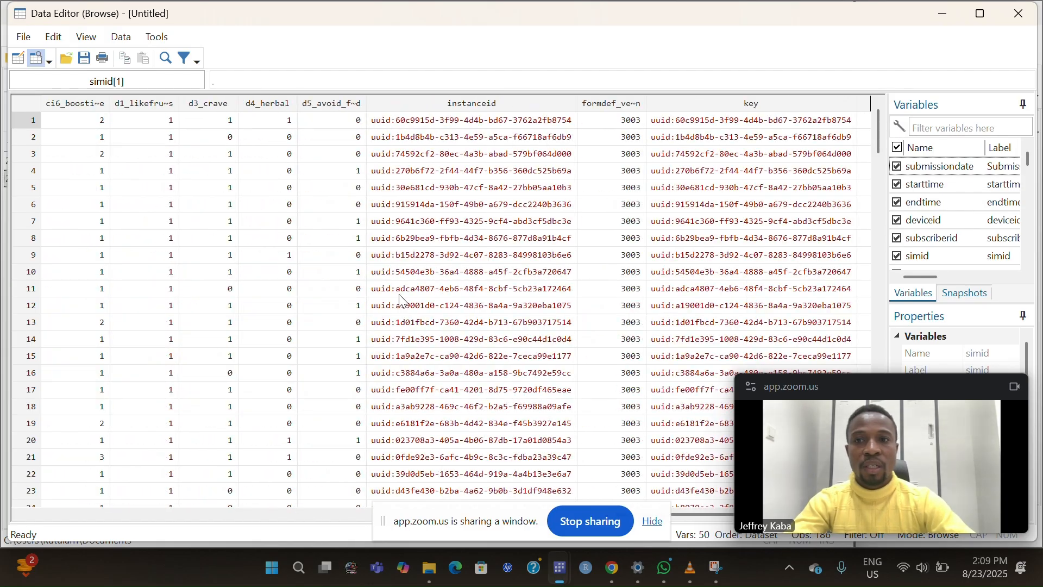
pyautogui.hscroll(-10, 400, 300)
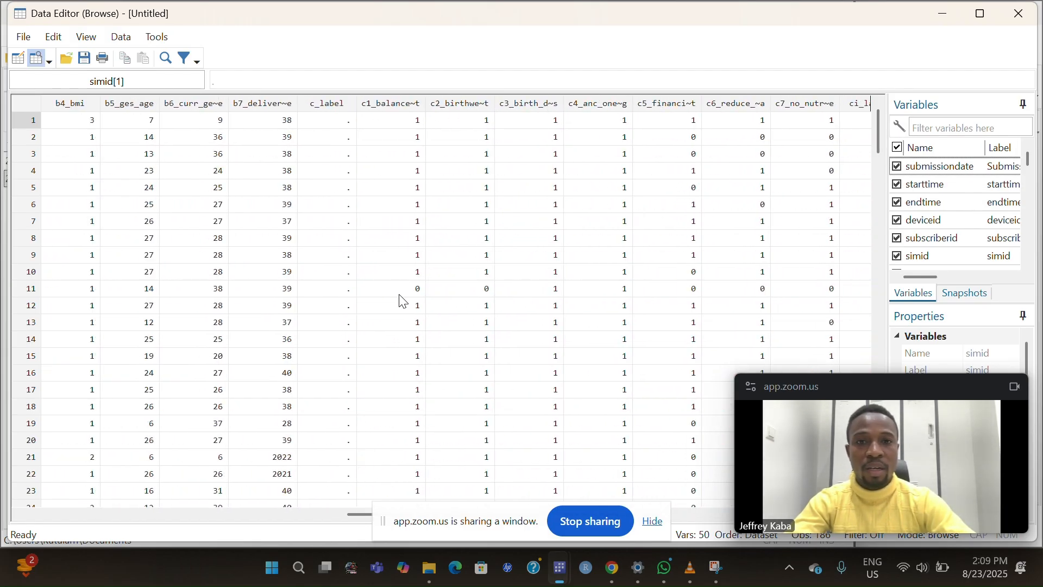
pyautogui.hscroll(-2, 401, 300)
pyautogui.hscroll(15, 400, 300)
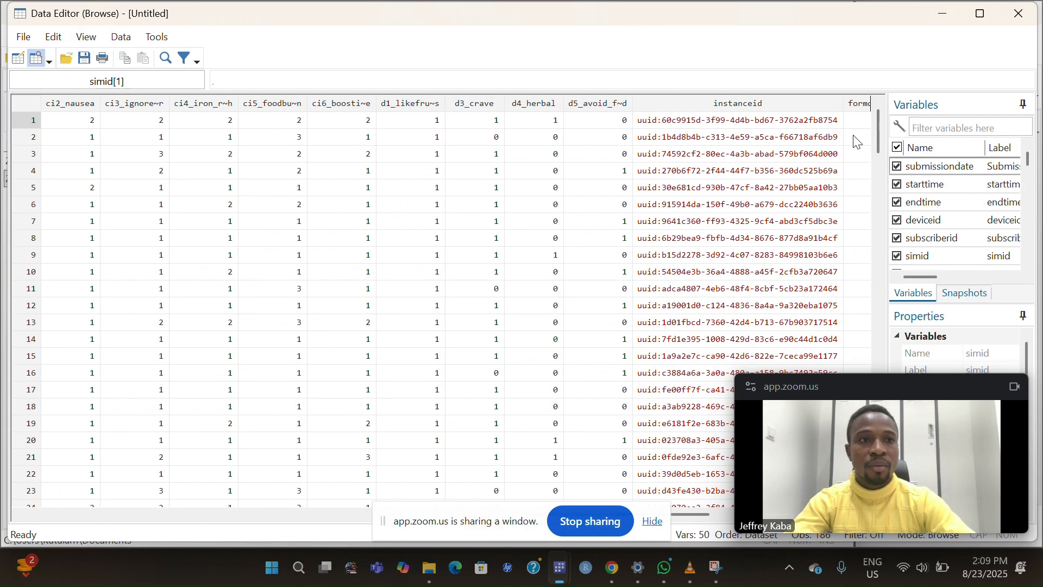
pyautogui.click(1019, 14)
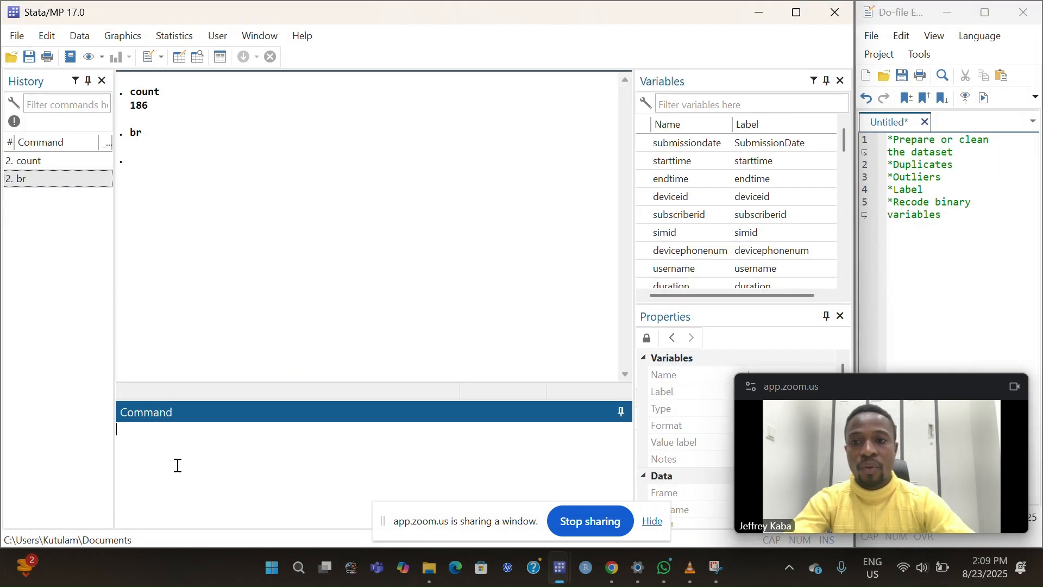
# Write the command duplicates report, copy it to line 7 of the do-file, and run it
pyautogui.write('dupli')
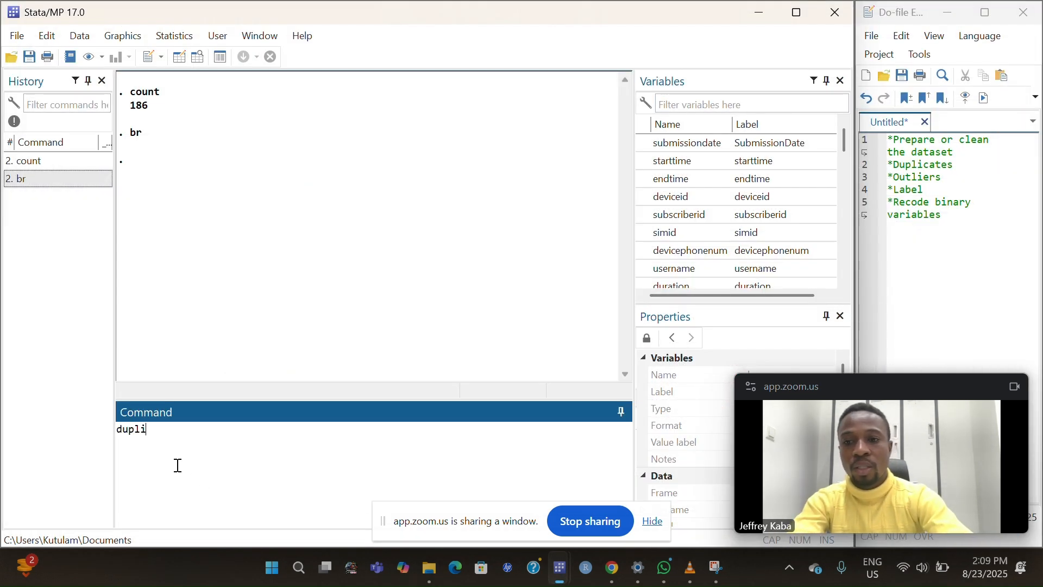
pyautogui.write('cates')
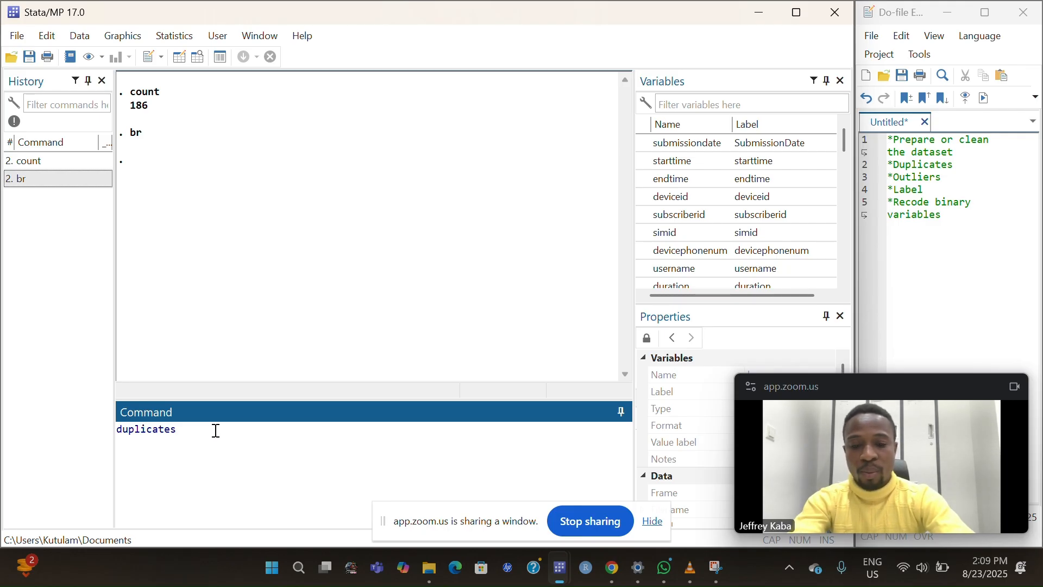
pyautogui.write('report')
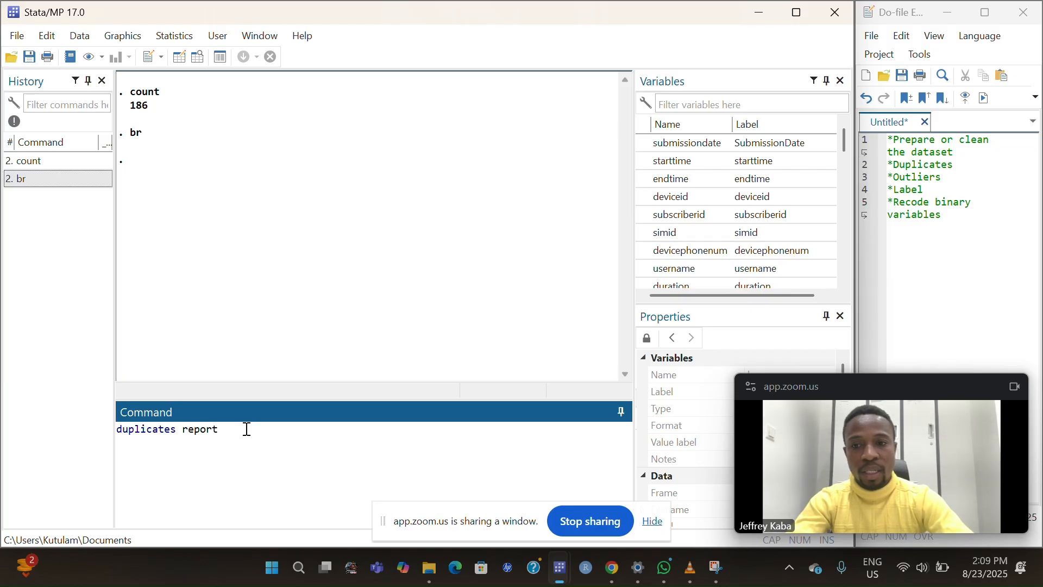
pyautogui.moveTo(246, 429); pyautogui.dragTo(120, 429)
pyautogui.hotkey('ctrl', 'c')
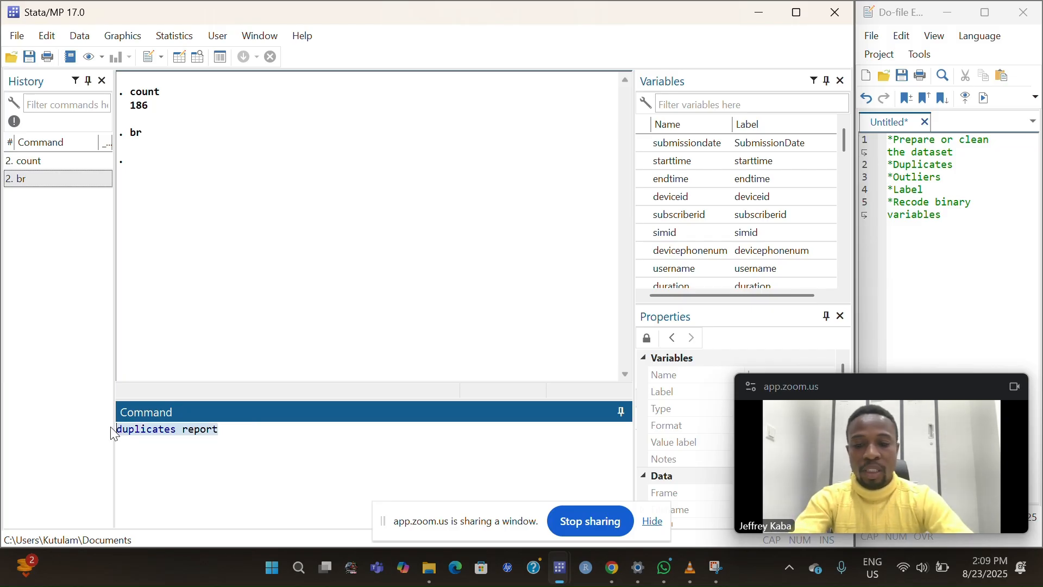
pyautogui.click(951, 215)
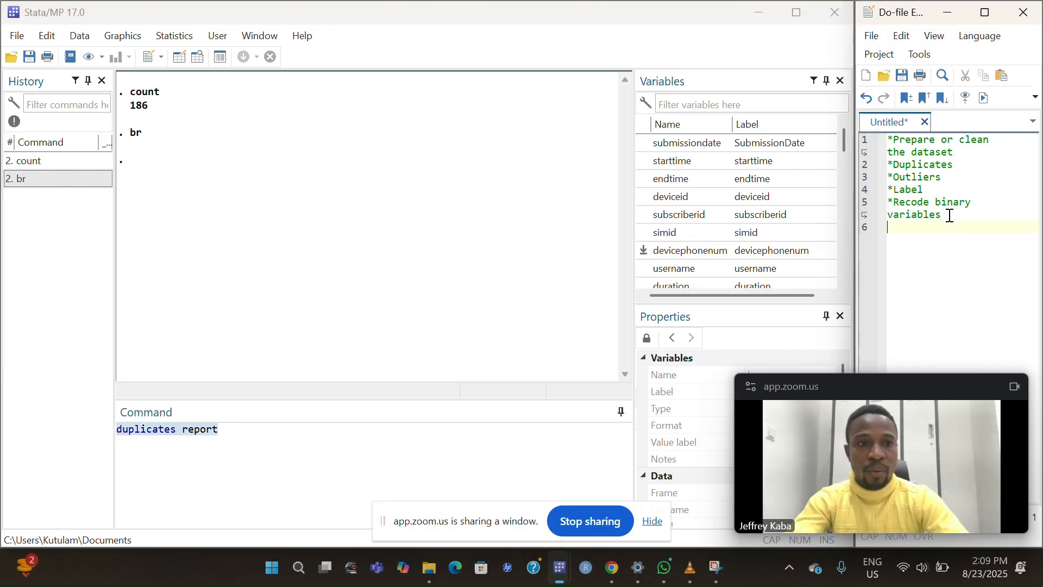
pyautogui.press('Return')
pyautogui.press('Return')
pyautogui.hotkey('ctrl', 'v')
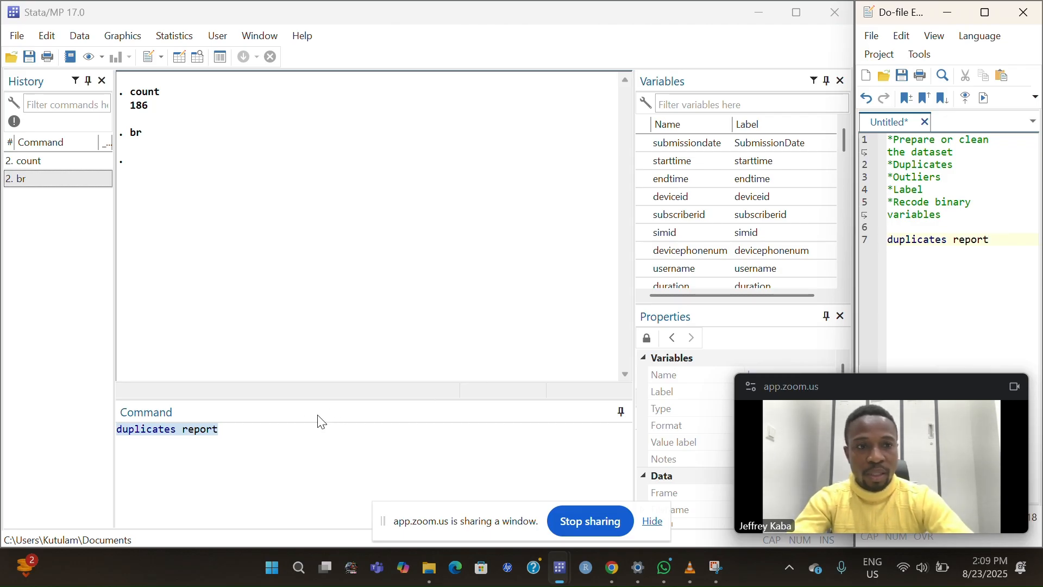
pyautogui.click(247, 430)
pyautogui.press('Return')
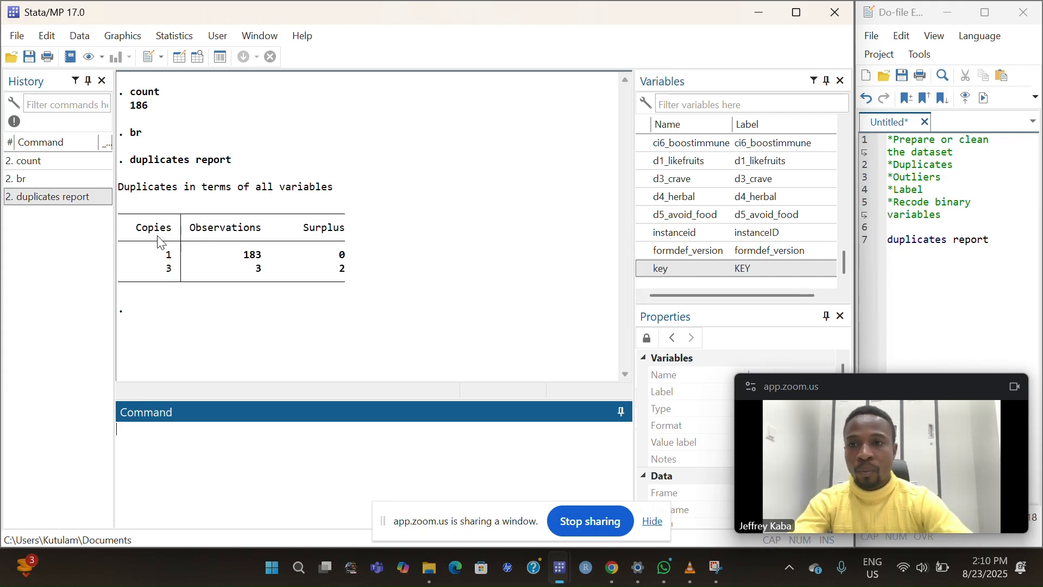
# Reuse the duplicates report command to compose duplicates tag, g(dup) for tagging duplicate observations
pyautogui.click(73, 199)
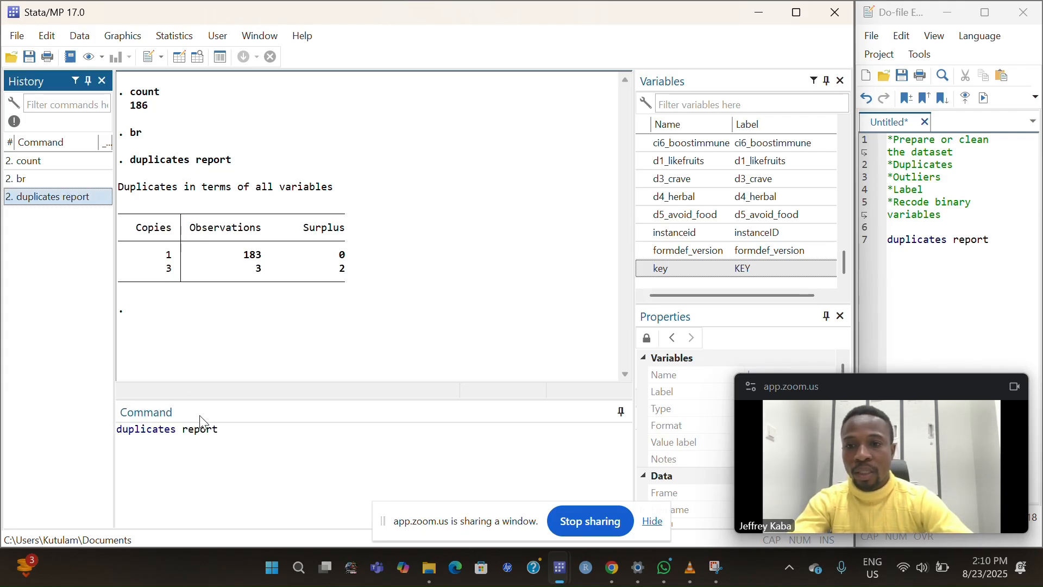
pyautogui.doubleClick(202, 430)
pyautogui.write('tag')
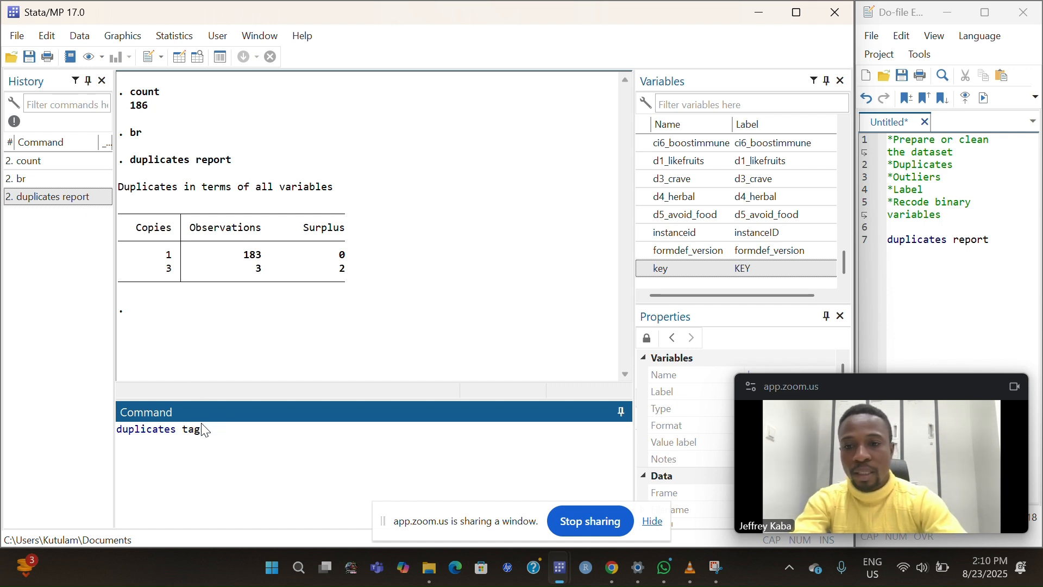
pyautogui.write(', g')
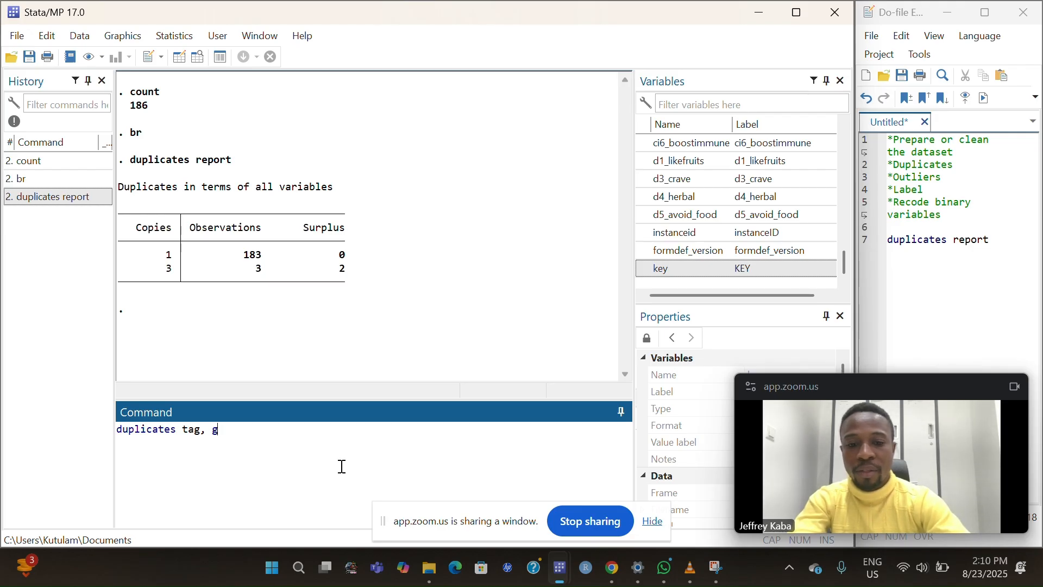
pyautogui.write('(dup')
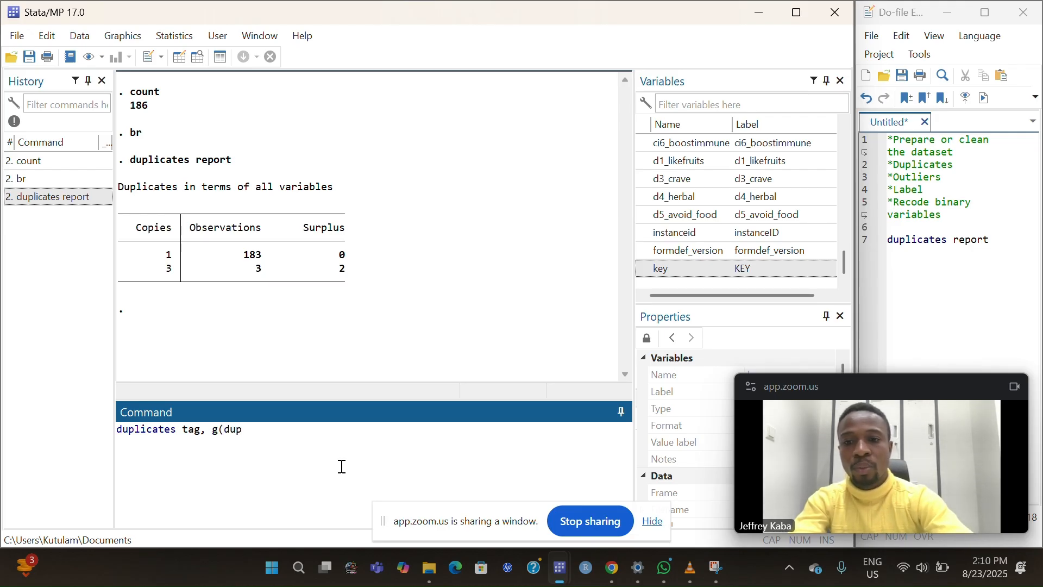
pyautogui.write(')')
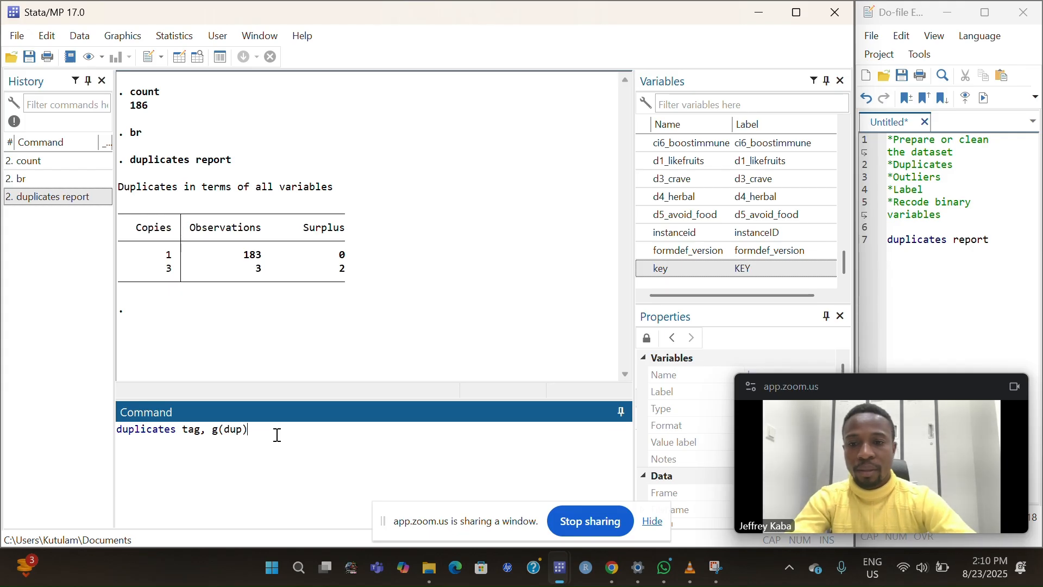
# Copy the duplicates tag, g(dup) command to line 8 of the do-file and run it to generate the dup variable
pyautogui.moveTo(276, 435); pyautogui.dragTo(101, 417)
pyautogui.hotkey('ctrl', 'c')
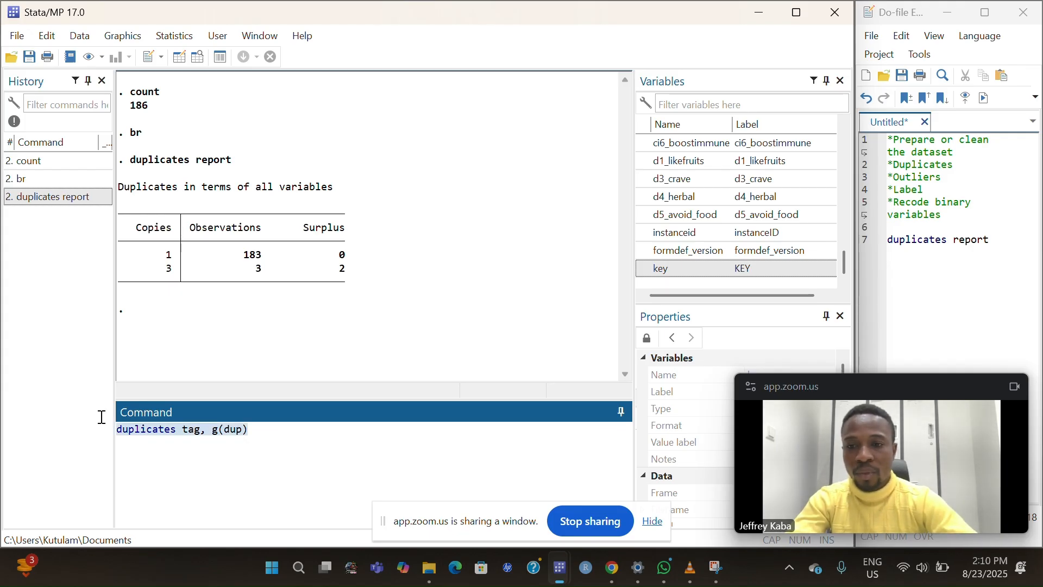
pyautogui.click(1014, 235)
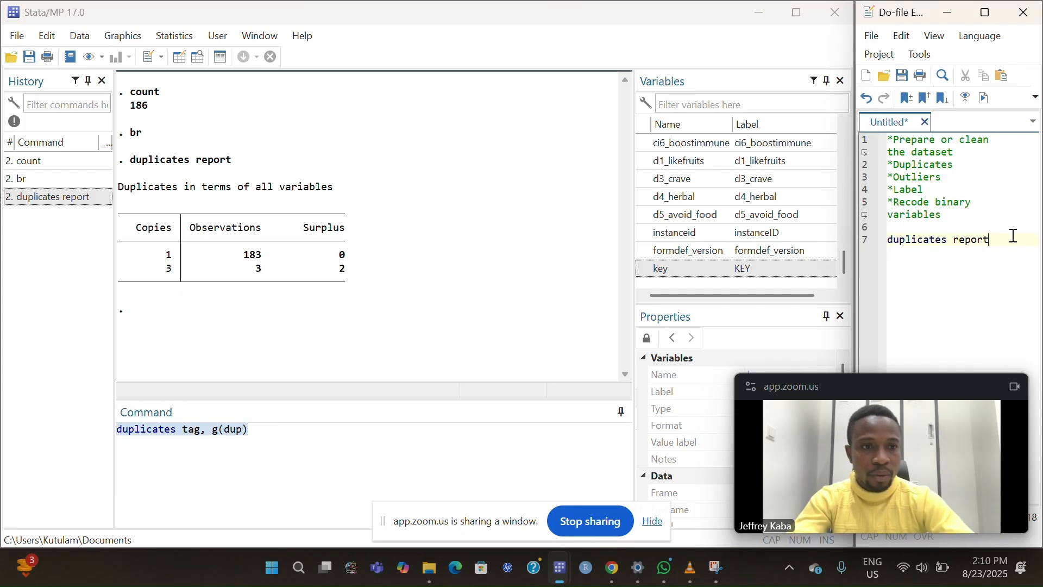
pyautogui.press('Return')
pyautogui.hotkey('ctrl', 'v')
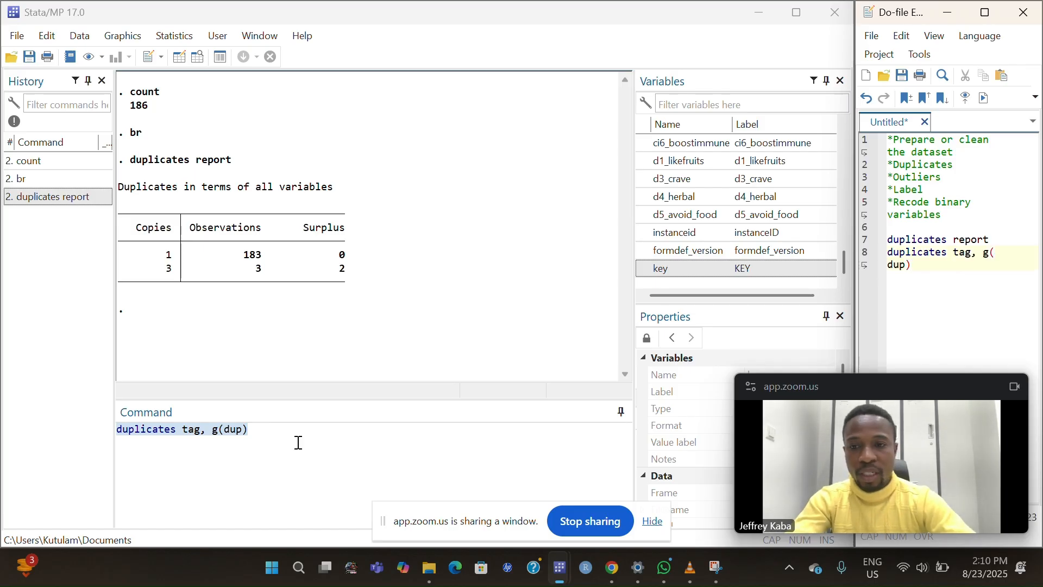
pyautogui.click(255, 441)
pyautogui.press('Return')
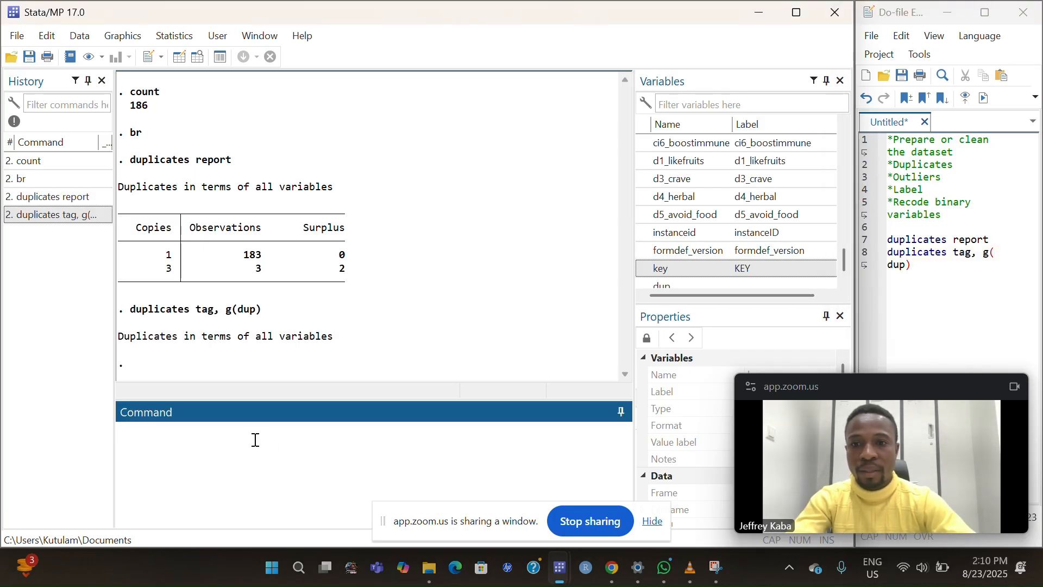
# Tabulate the new dup variable with tab dup and compare the table with the duplicates report
pyautogui.scroll(-1, 763, 243)
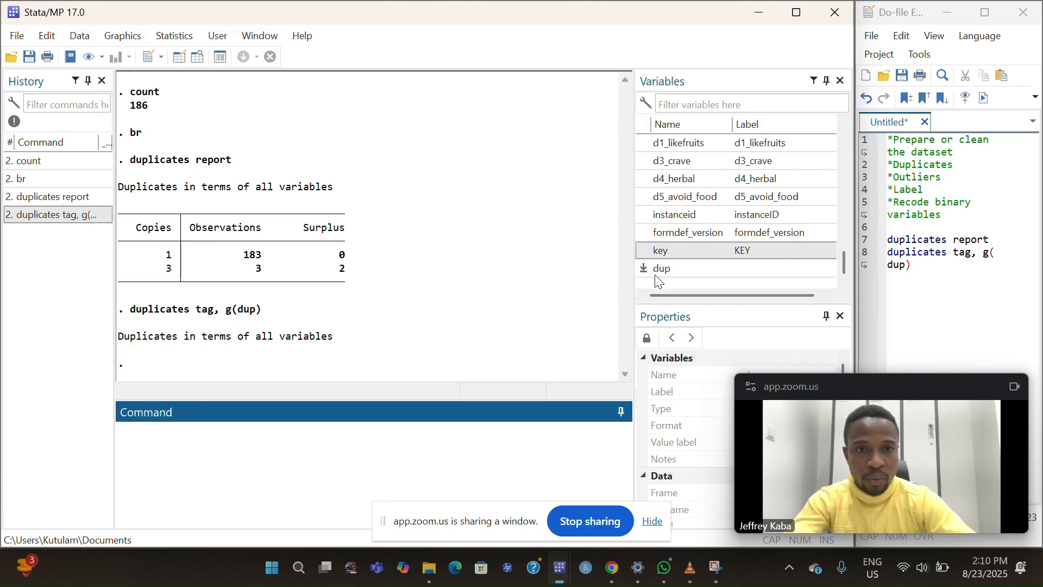
pyautogui.moveTo(652, 276)
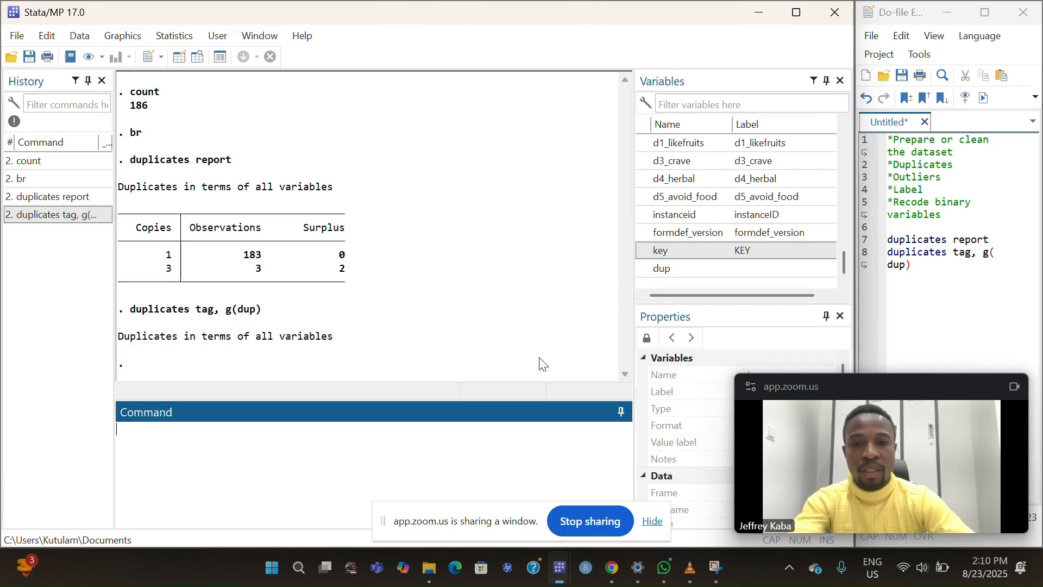
pyautogui.write('tab')
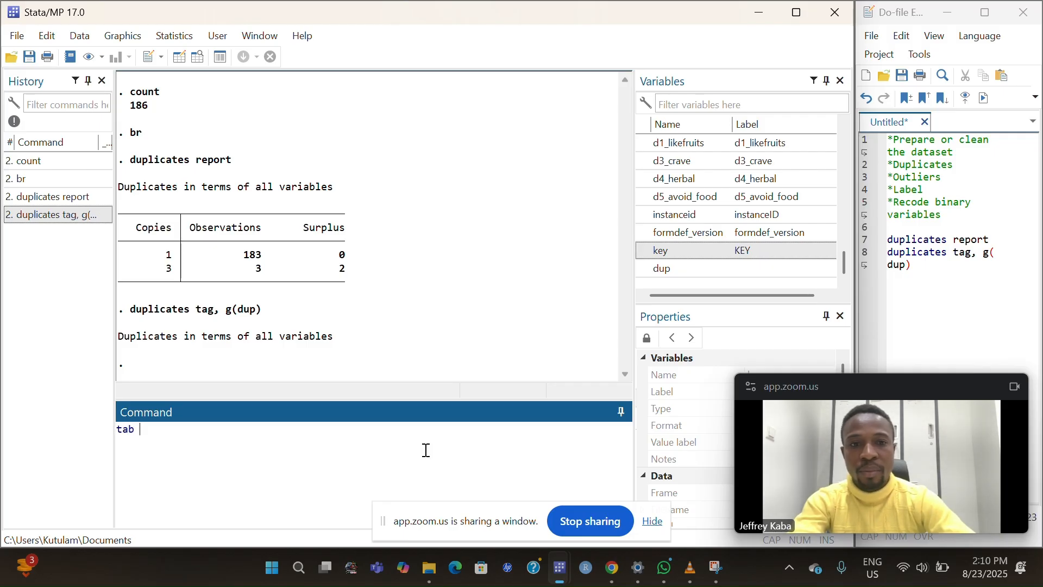
pyautogui.click(639, 275)
pyautogui.press('Return')
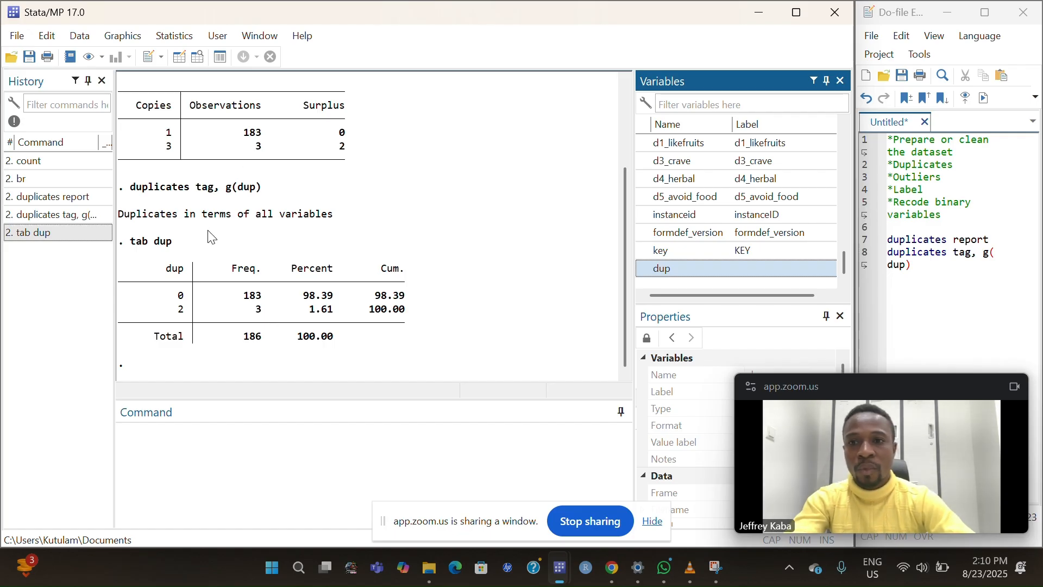
pyautogui.scroll(1, 231, 154)
pyautogui.scroll(1, 231, 155)
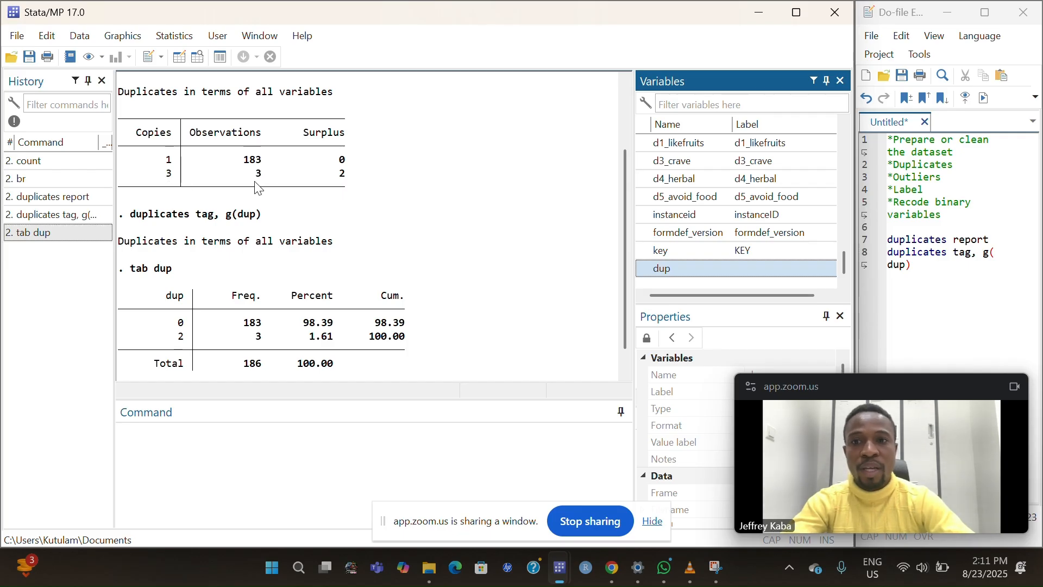
# Run br if dup==2 to browse only the observations tagged as duplicates
pyautogui.click(46, 232)
pyautogui.doubleClick(125, 431)
pyautogui.write('bri dup')
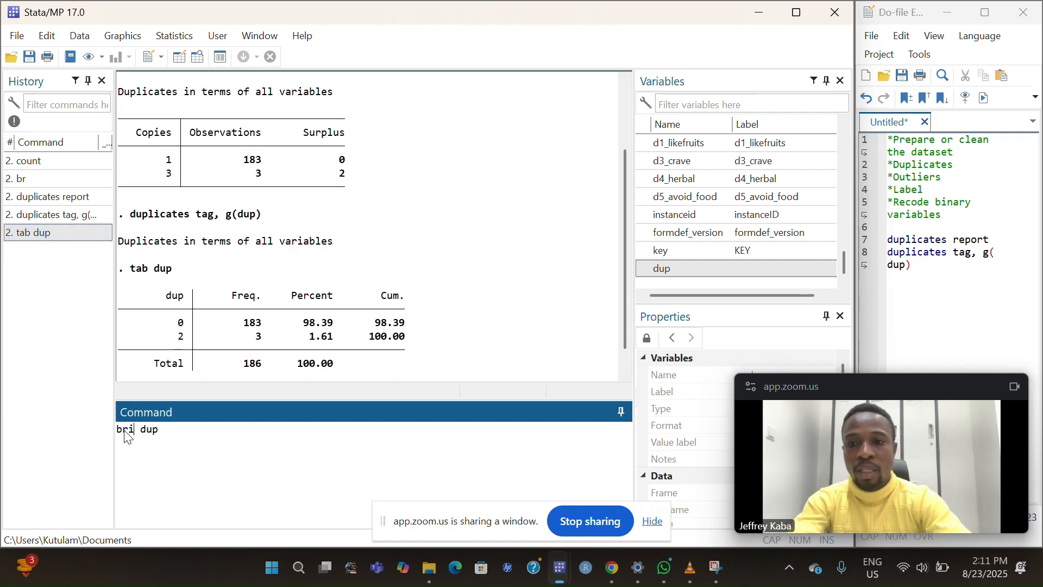
pyautogui.press('BackSpace')
pyautogui.write('if')
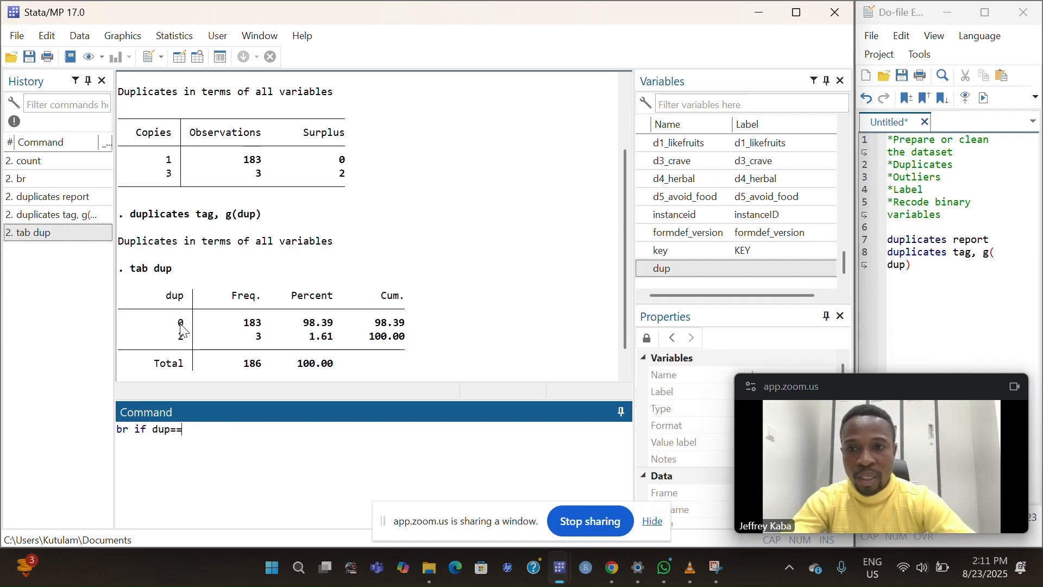
pyautogui.write('2')
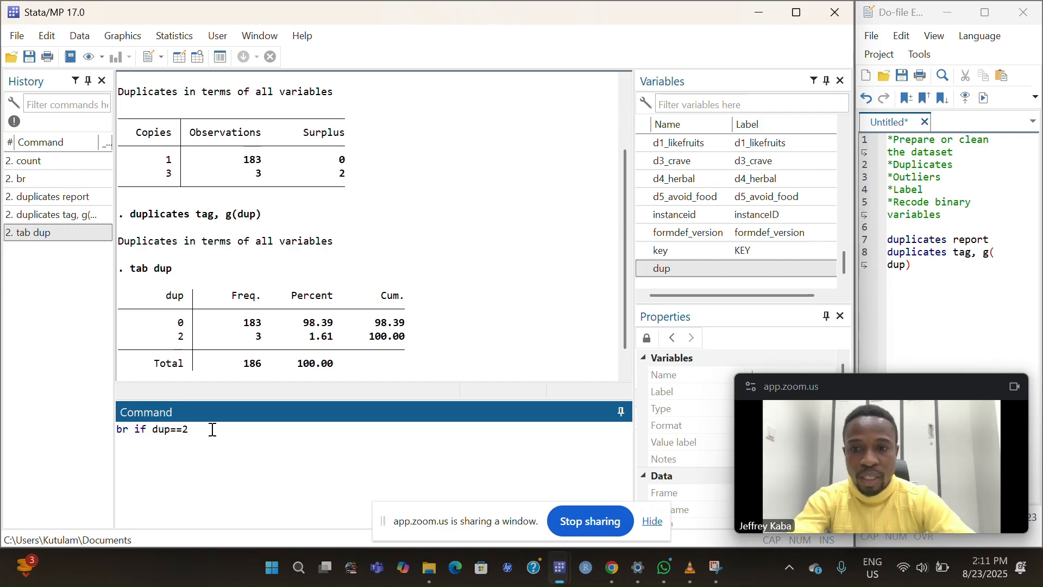
pyautogui.press('Return')
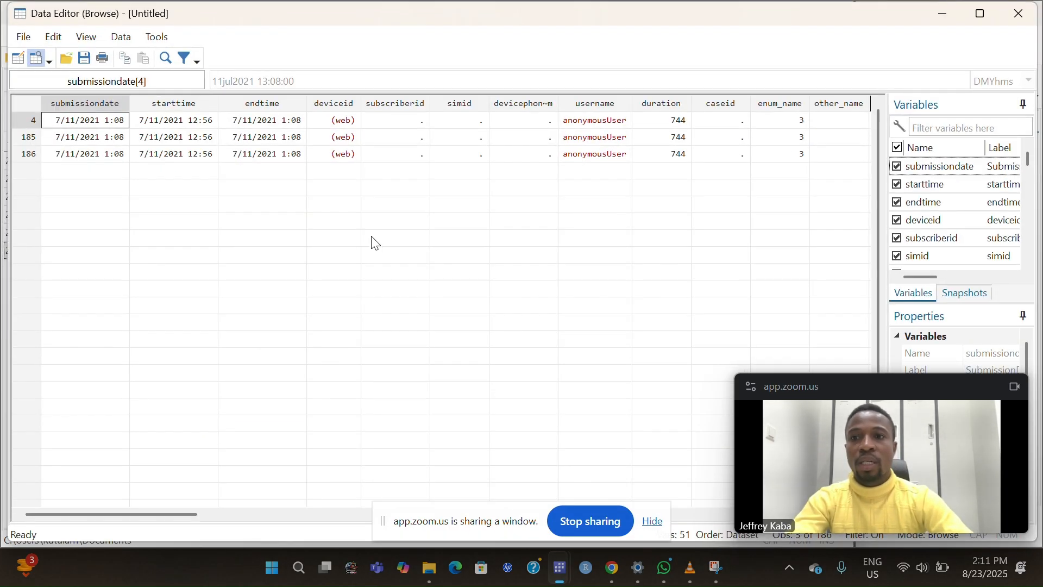
# Examine the final columns of the duplicate records, comparing key, formdef_version and instanceid across the rows
pyautogui.press('Right')
pyautogui.press('Right')
pyautogui.press('Right')
pyautogui.press('Right')
pyautogui.press('Right')
pyautogui.press('Right')
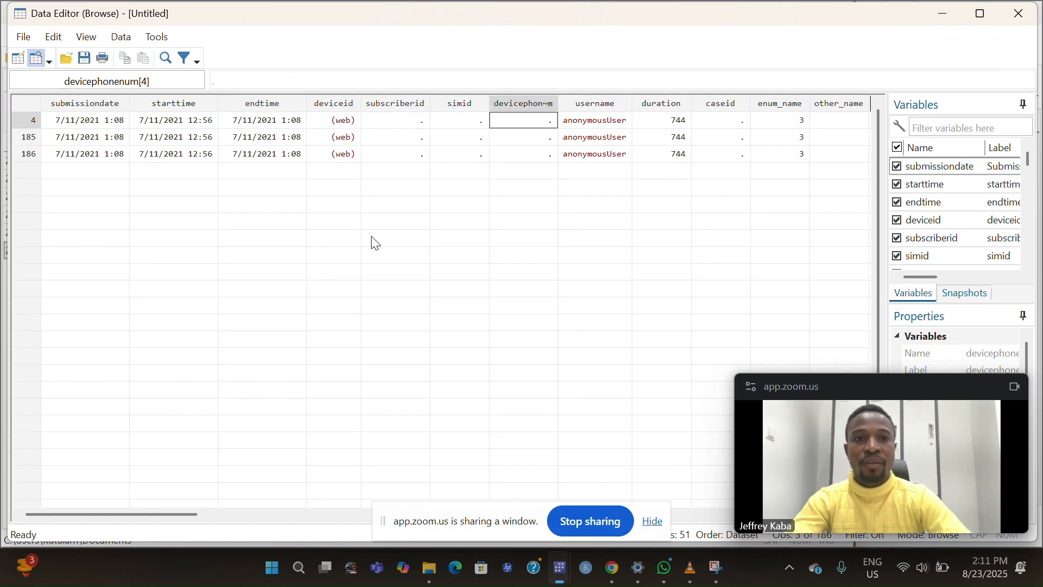
pyautogui.hotkey('ctrl', 'Right')
pyautogui.press('Right')
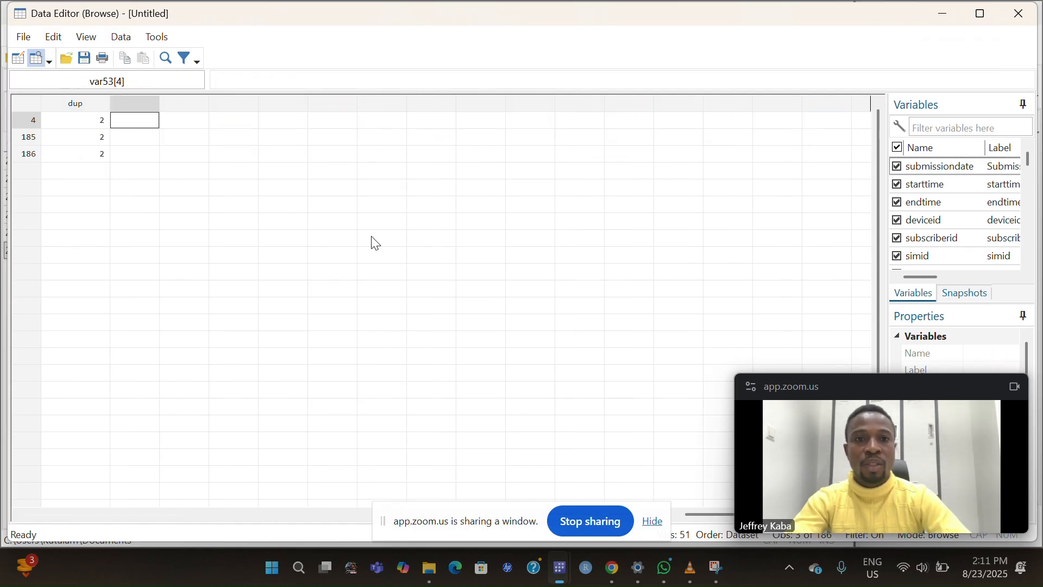
pyautogui.press('Left')
pyautogui.press('Left')
pyautogui.press('Right')
pyautogui.press('Left')
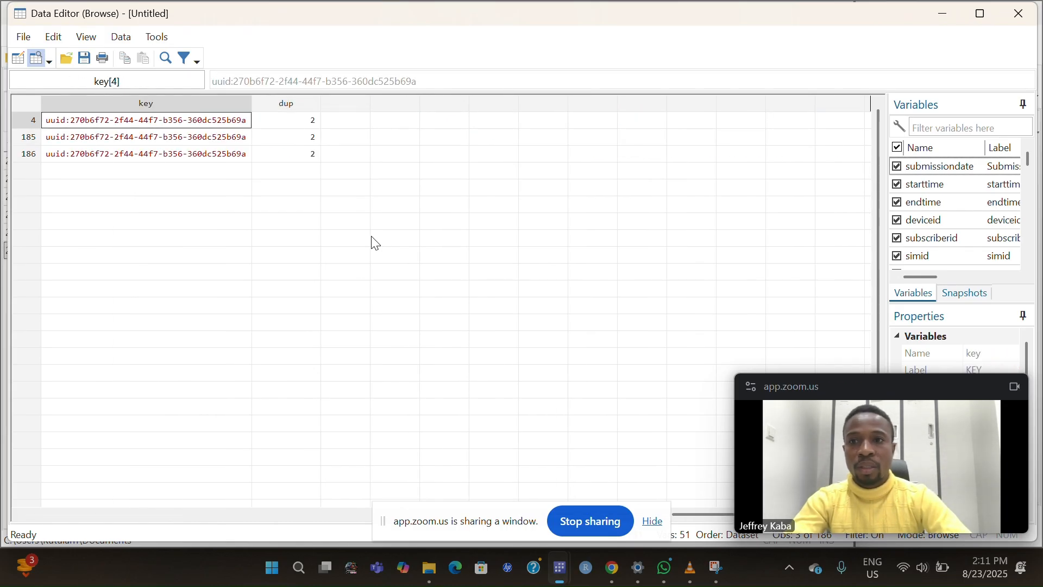
pyautogui.press('Down')
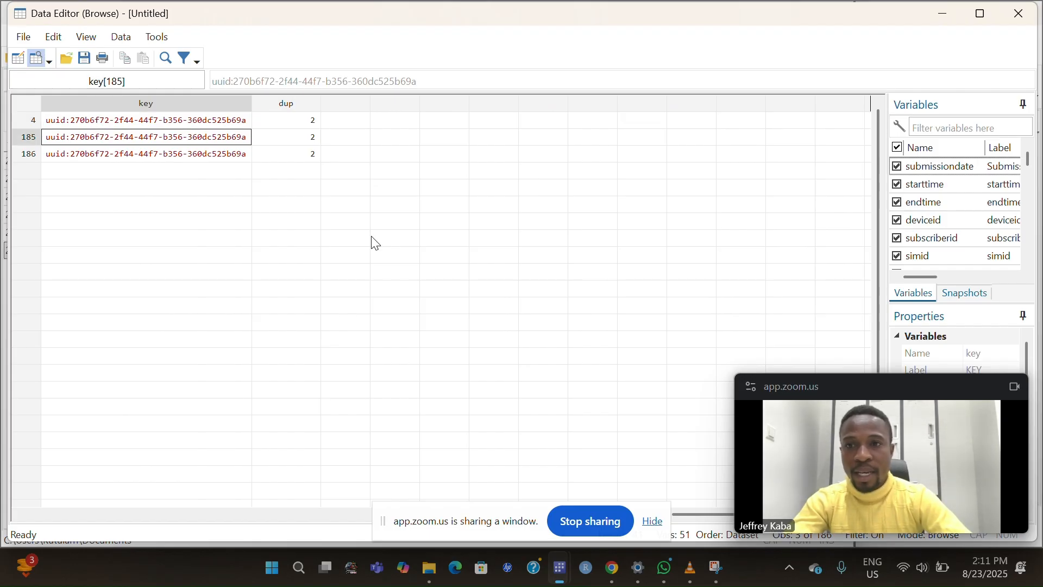
pyautogui.press('Down')
pyautogui.press('Up')
pyautogui.press('Up')
pyautogui.press('Down')
pyautogui.press('Left')
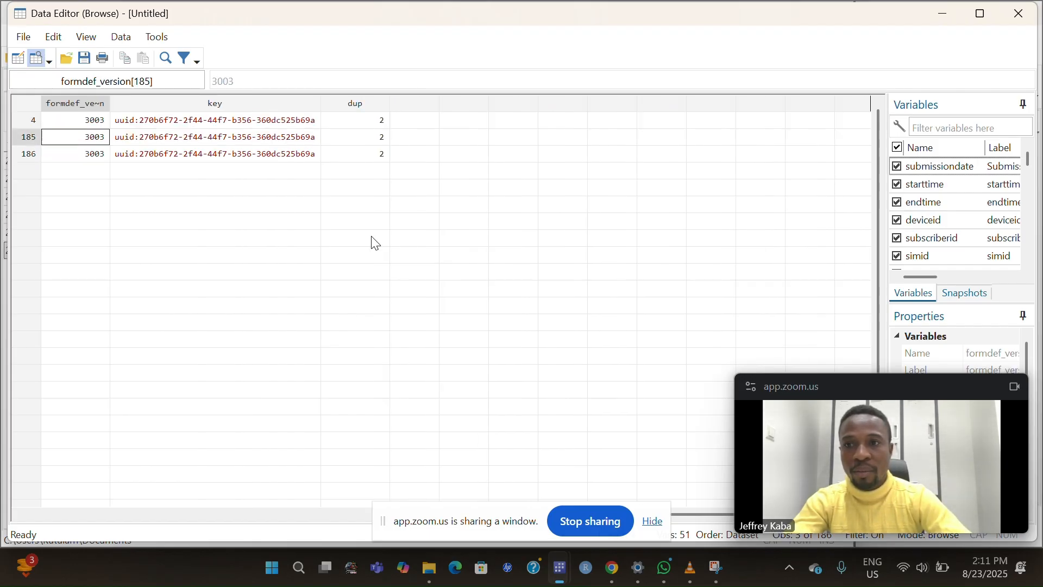
pyautogui.press('Left')
pyautogui.press('Right')
pyautogui.press('Up')
pyautogui.press('Down')
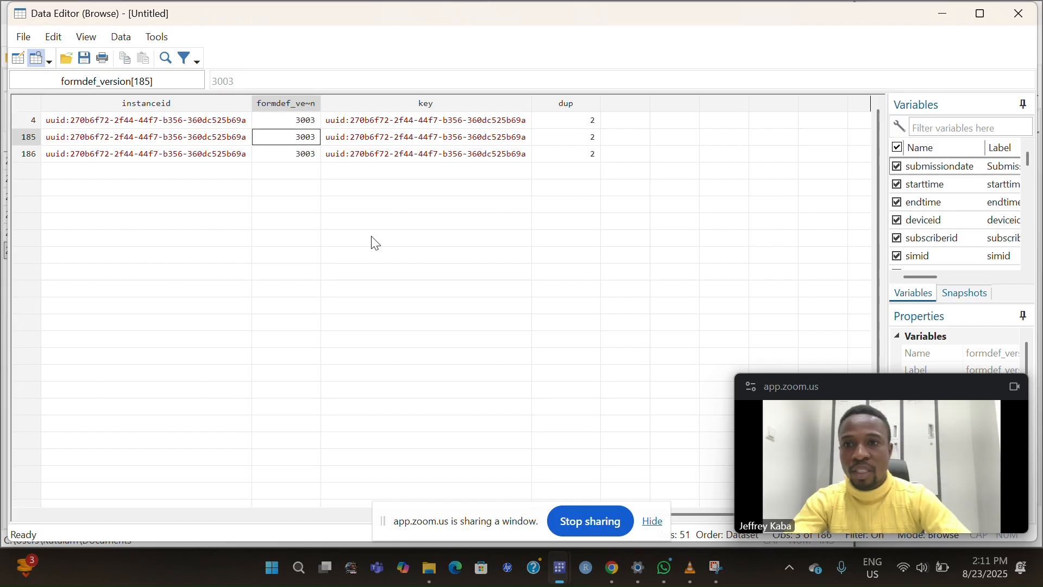
# Return to the first columns and compare submissiondate, starttime and endtime across the duplicate rows
pyautogui.press('Left')
pyautogui.press('Home')
pyautogui.press('Right')
pyautogui.press('Right')
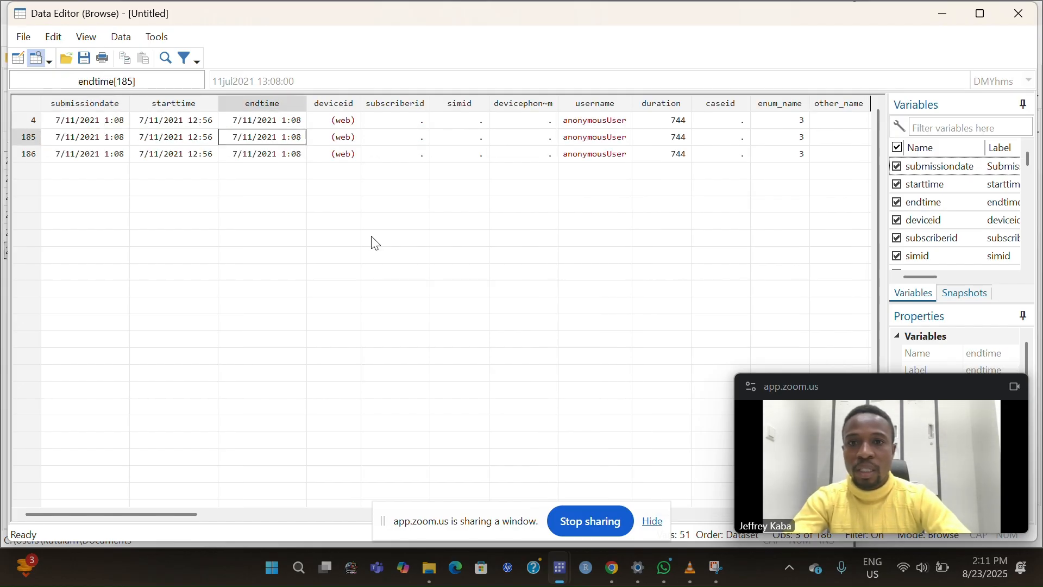
pyautogui.press('Right')
pyautogui.press('Right')
pyautogui.press('Right')
pyautogui.press('Right')
pyautogui.press('Right')
pyautogui.press('Right')
pyautogui.press('Left')
pyautogui.press('Home')
pyautogui.press('Up')
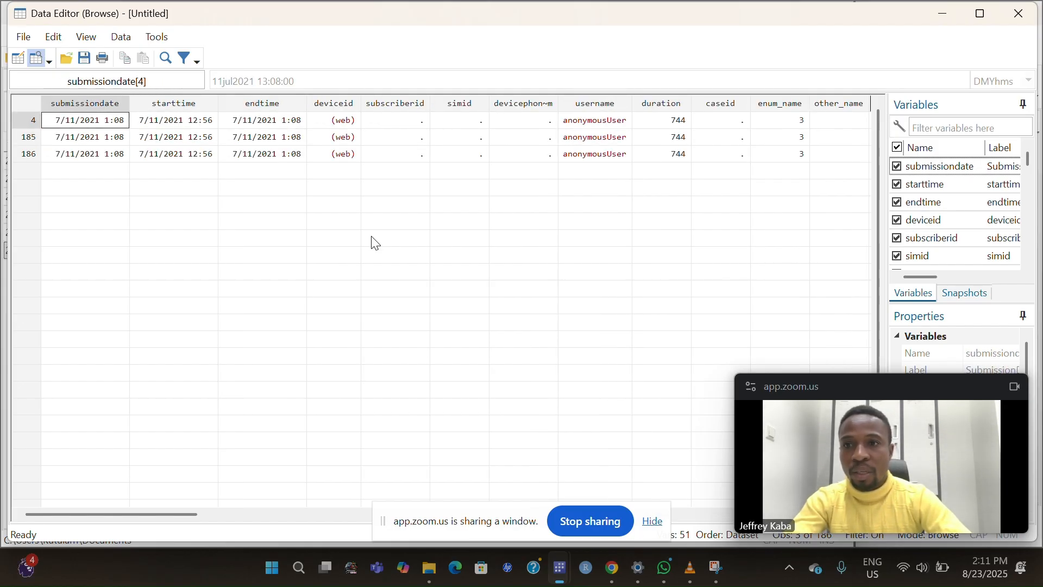
pyautogui.press('Down')
pyautogui.press('Down')
pyautogui.press('Right')
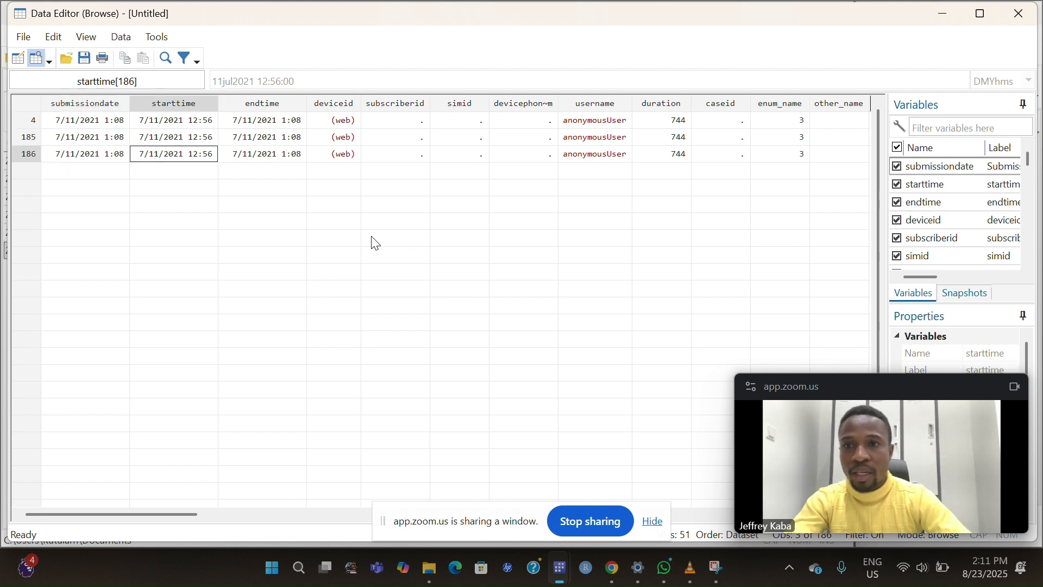
pyautogui.press('Up')
pyautogui.press('Up')
pyautogui.press('Right')
pyautogui.press('Down')
pyautogui.press('Down')
# Compare the duplicate rows' survey answers from a1_age through b3i_miscarriage, and close the data browser
pyautogui.press('Right')
pyautogui.press('Right')
pyautogui.press('Right')
pyautogui.press('Right')
pyautogui.press('Right')
pyautogui.press('Right')
pyautogui.press('Right')
pyautogui.press('Right')
pyautogui.press('Right')
pyautogui.press('Right')
pyautogui.press('Right')
pyautogui.press('Right')
pyautogui.press('Right')
pyautogui.press('Right')
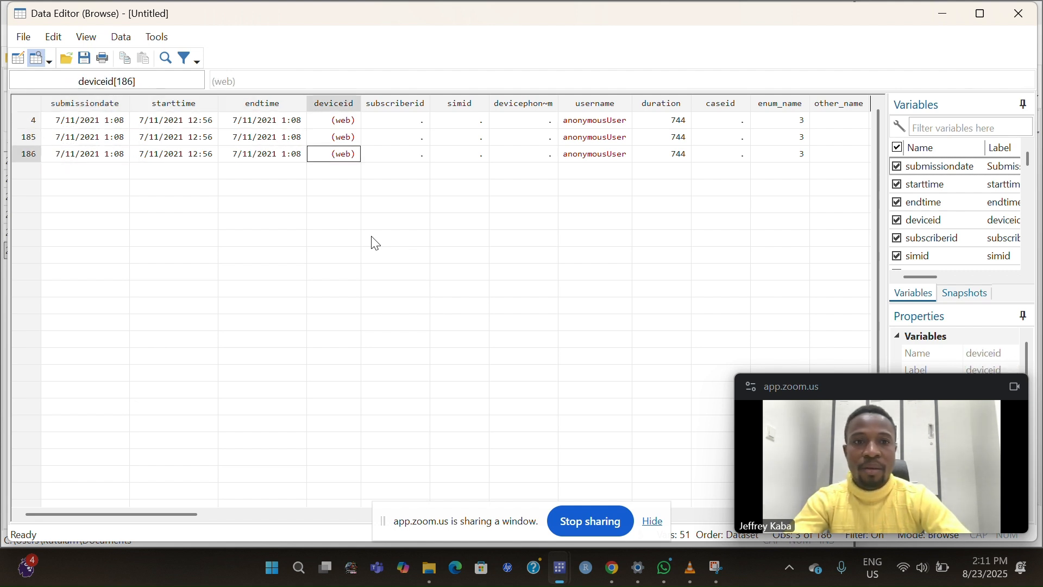
pyautogui.press('Right')
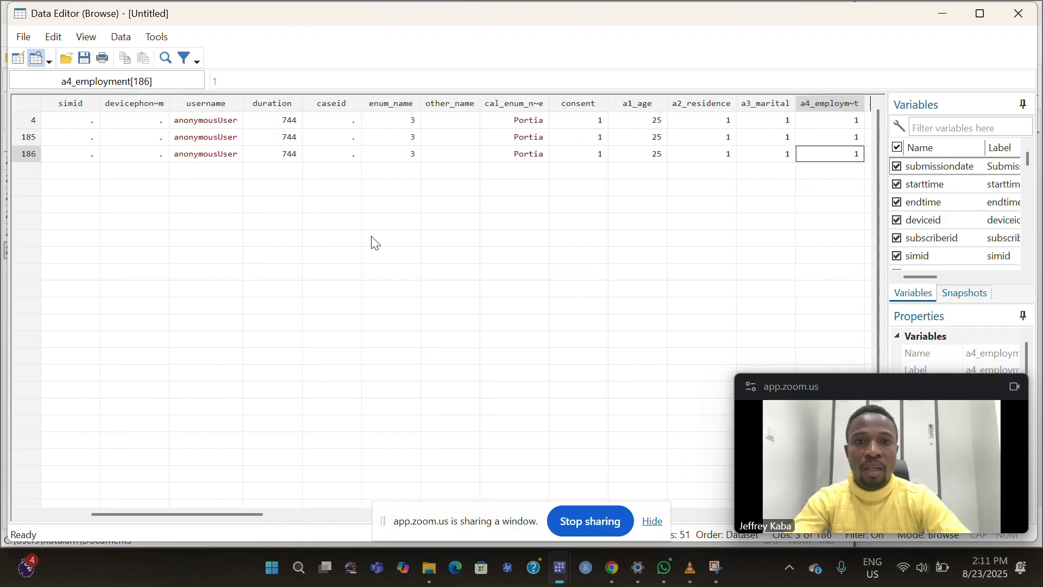
pyautogui.press('Left')
pyautogui.press('Left')
pyautogui.press('Left')
pyautogui.press('Left')
pyautogui.press('Left')
pyautogui.press('Right')
pyautogui.press('Right')
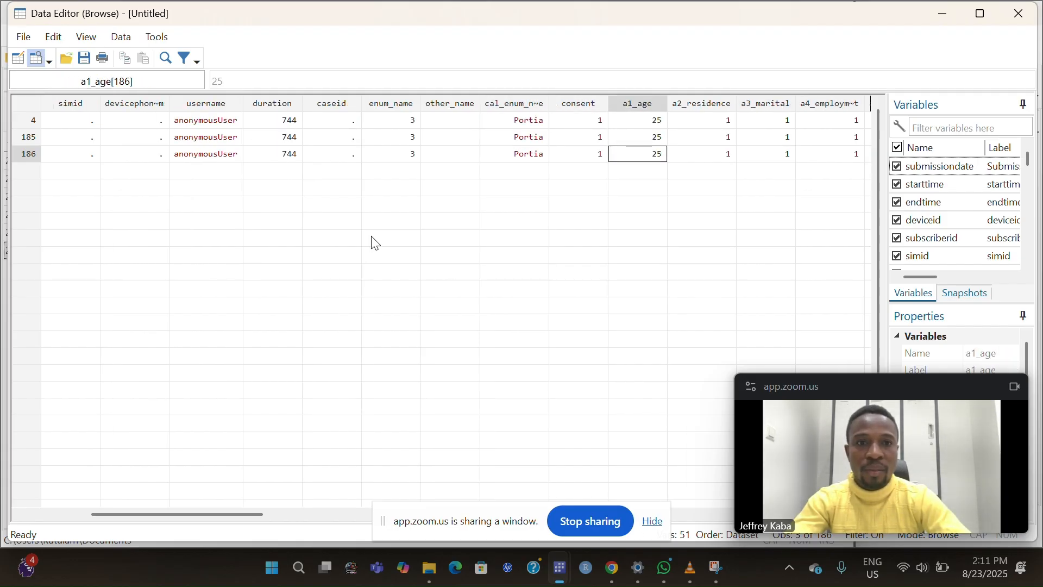
pyautogui.press('Up')
pyautogui.press('Up')
pyautogui.press('Down')
pyautogui.press('Down')
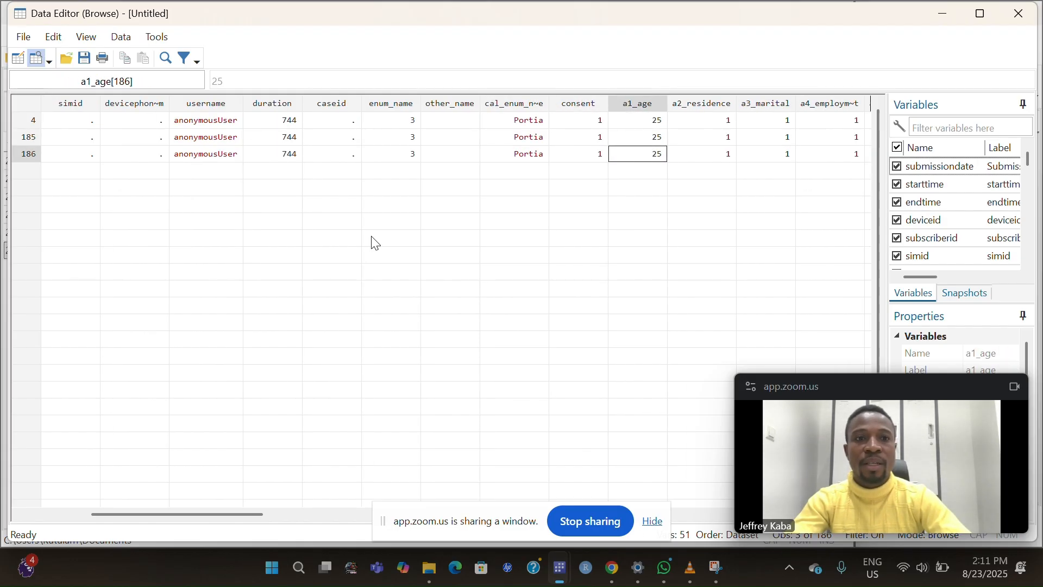
pyautogui.press('Right')
pyautogui.press('Right')
pyautogui.press('Right')
pyautogui.press('Right')
pyautogui.press('Right')
pyautogui.press('Right')
pyautogui.press('Right')
pyautogui.press('Right')
pyautogui.press('Right')
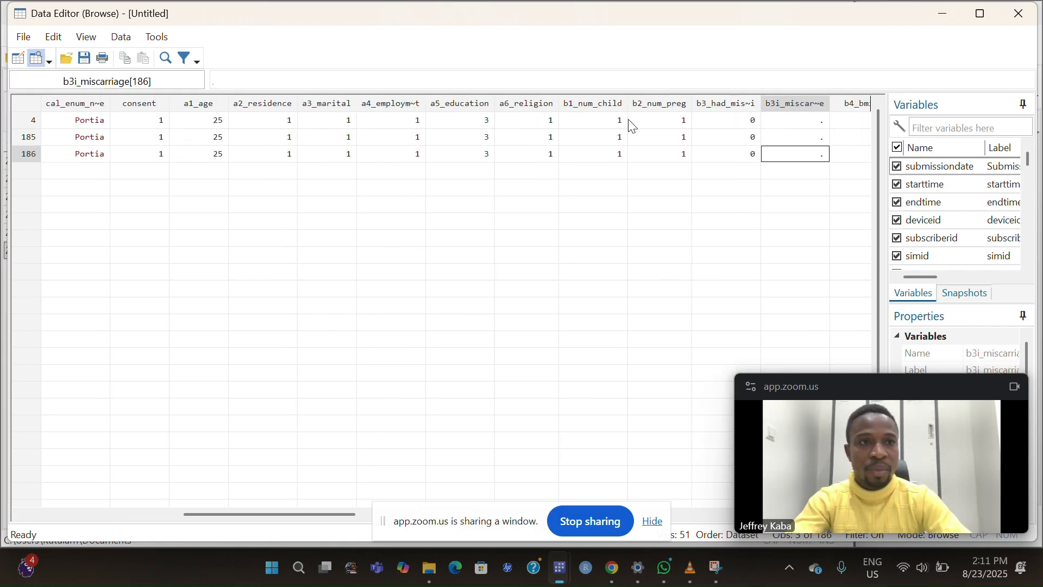
pyautogui.click(1019, 13)
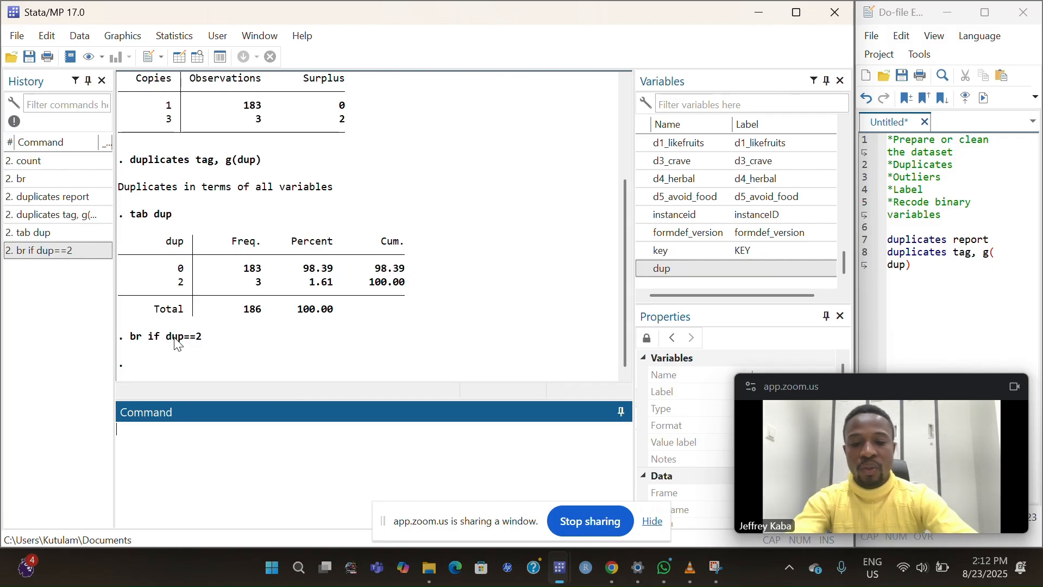
pyautogui.write('drop')
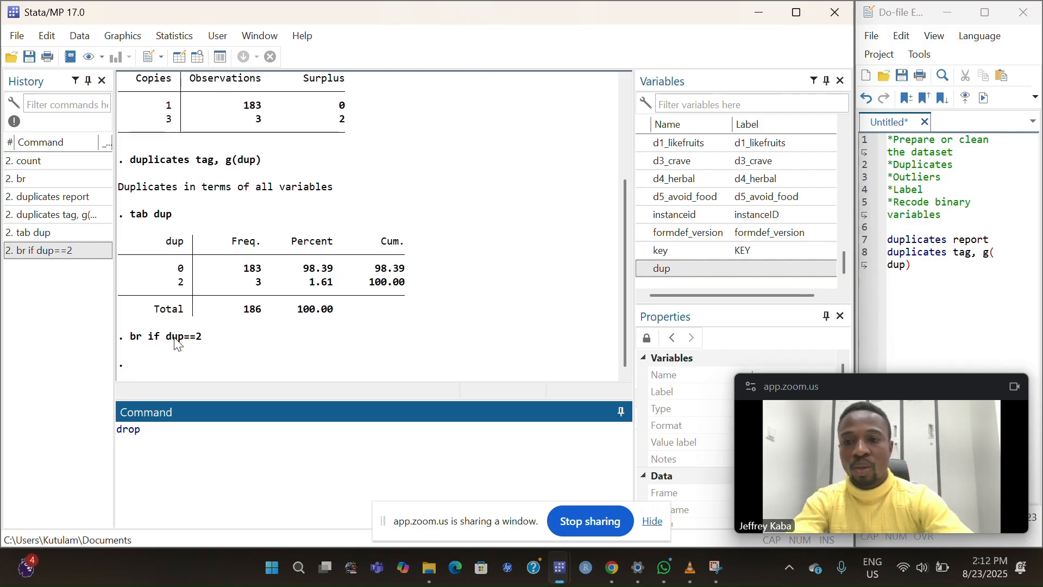
pyautogui.write('if ')
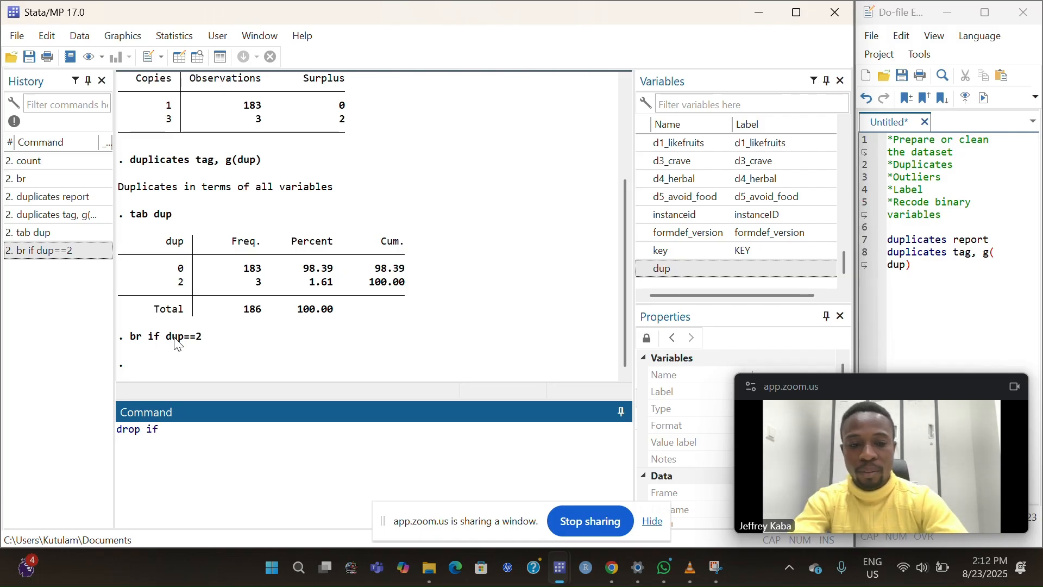
pyautogui.write('==')
pyautogui.press('BackSpace')
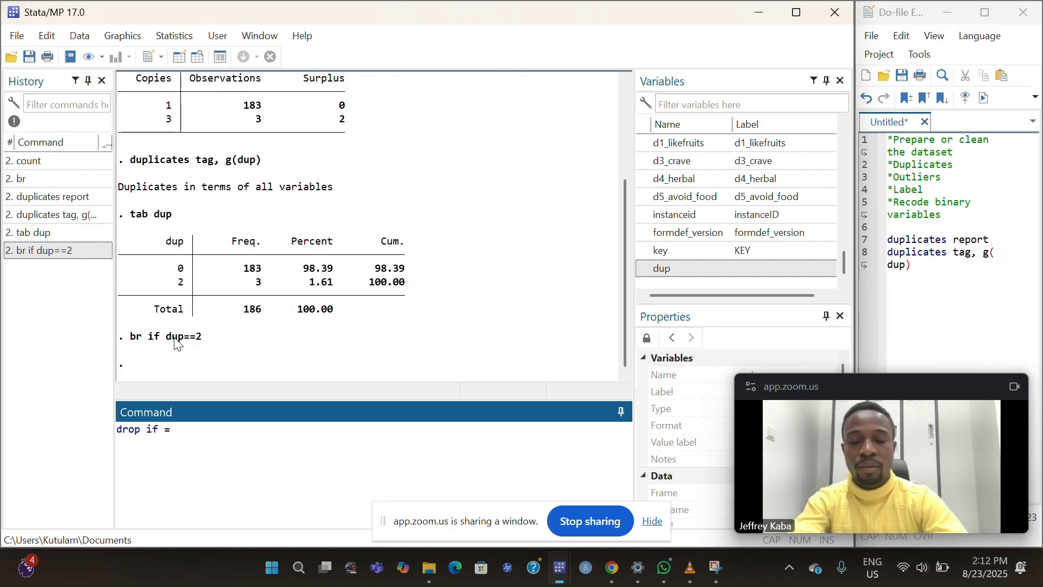
pyautogui.press('BackSpace')
pyautogui.press('BackSpace')
pyautogui.press('BackSpace')
pyautogui.press('BackSpace')
pyautogui.press('BackSpace')
pyautogui.press('BackSpace')
pyautogui.press('BackSpace')
pyautogui.press('BackSpace')
pyautogui.press('BackSpace')
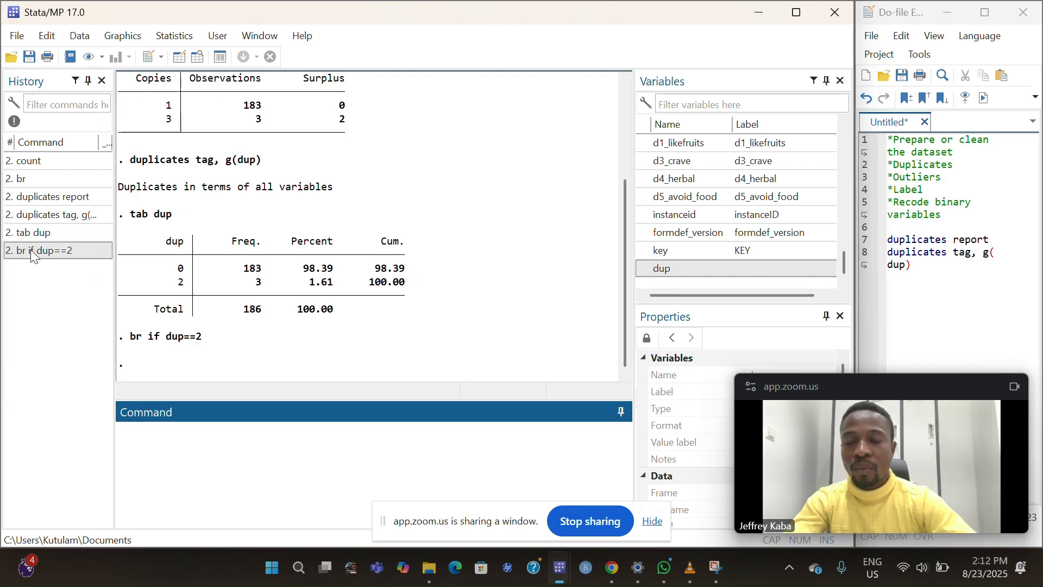
# Rerun br if dup==2 and look across the first columns of the duplicate records up to username
pyautogui.click(61, 249)
pyautogui.press('Return')
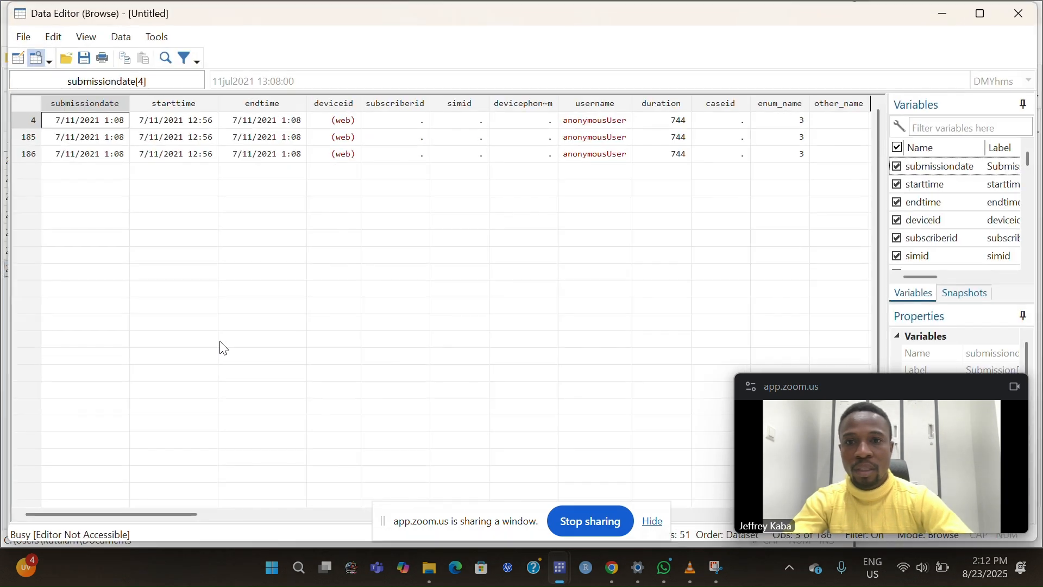
pyautogui.press('Right')
pyautogui.press('Right')
pyautogui.press('Right')
pyautogui.press('Right')
pyautogui.press('Right')
pyautogui.press('Right')
pyautogui.press('Right')
pyautogui.press('Right')
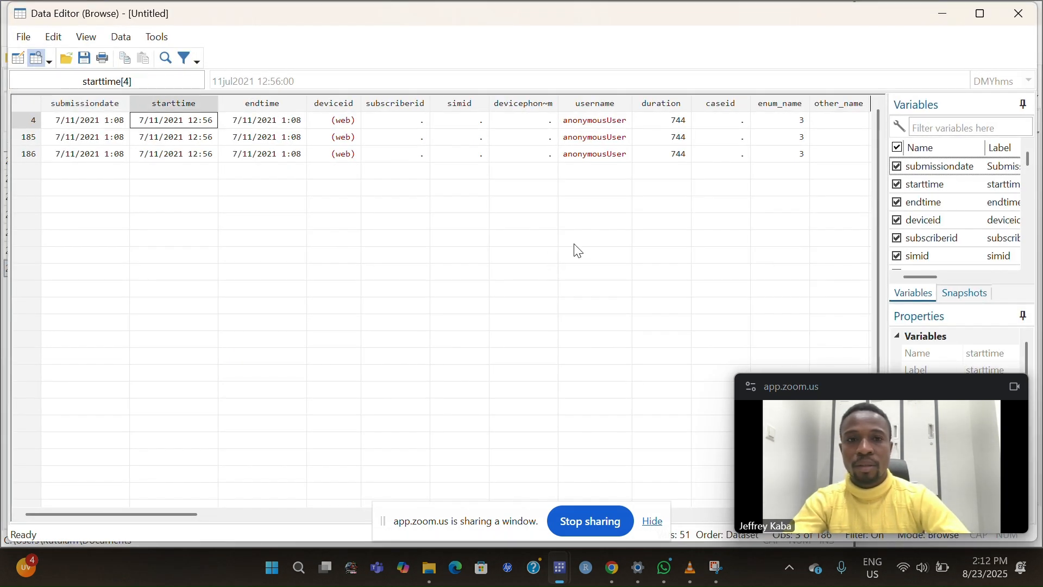
pyautogui.press('Left')
pyautogui.press('Left')
pyautogui.press('Left')
pyautogui.press('Left')
pyautogui.press('Left')
pyautogui.press('Left')
pyautogui.press('Left')
pyautogui.press('Left')
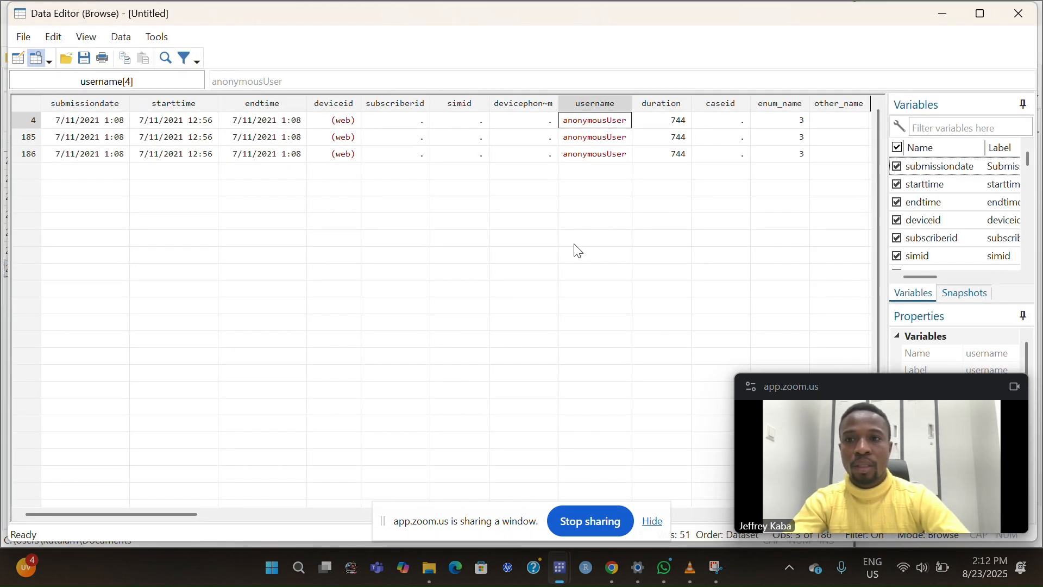
# Check the observation number of each duplicate row to decide which copies to remove, and close the data browser
pyautogui.press('Down')
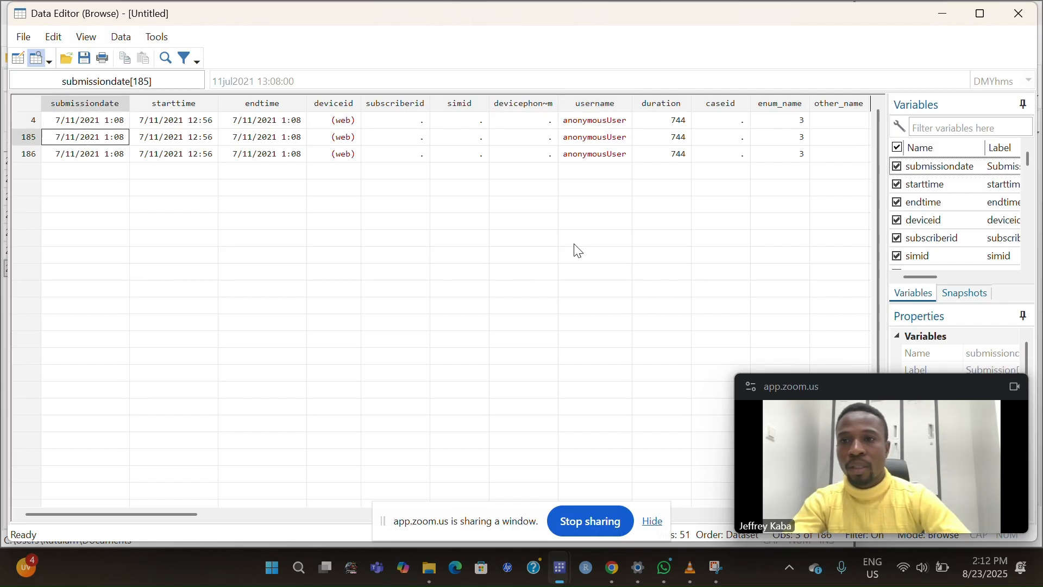
pyautogui.press('Up')
pyautogui.press('Down')
pyautogui.press('Down')
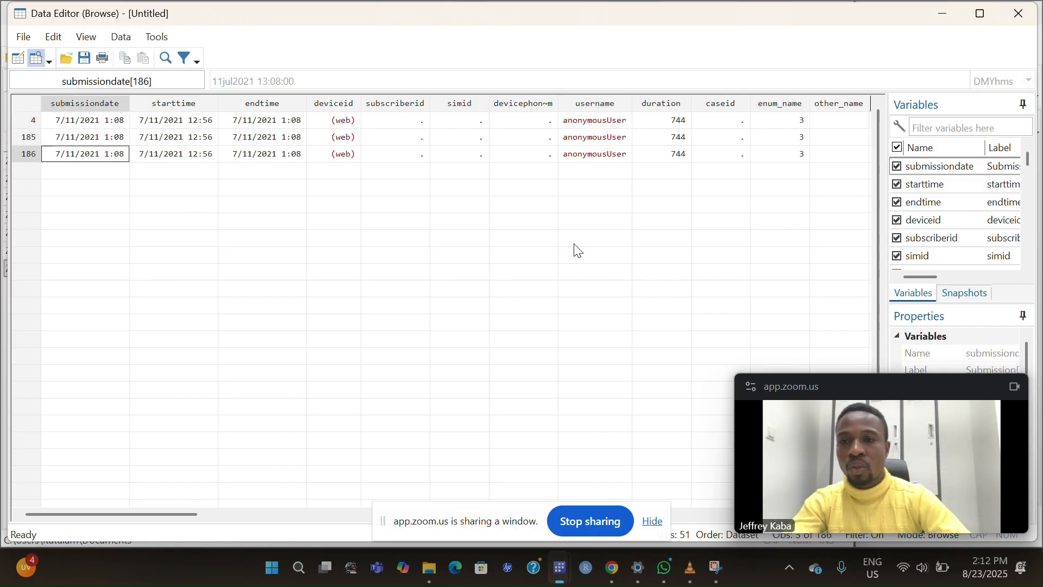
pyautogui.press('Up')
pyautogui.press('Up')
pyautogui.press('Down')
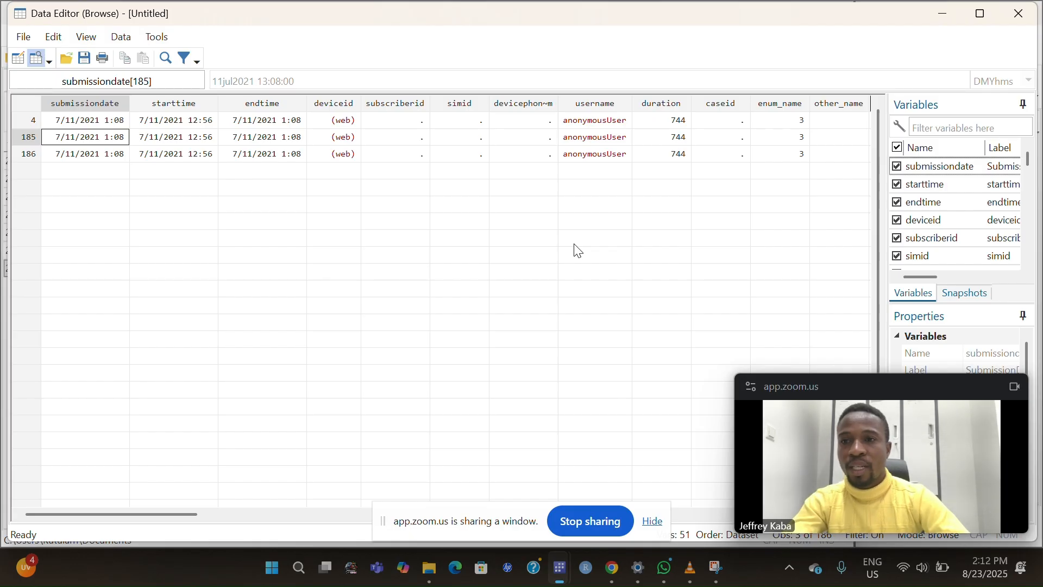
pyautogui.press('Up')
pyautogui.press('Down')
pyautogui.press('Up')
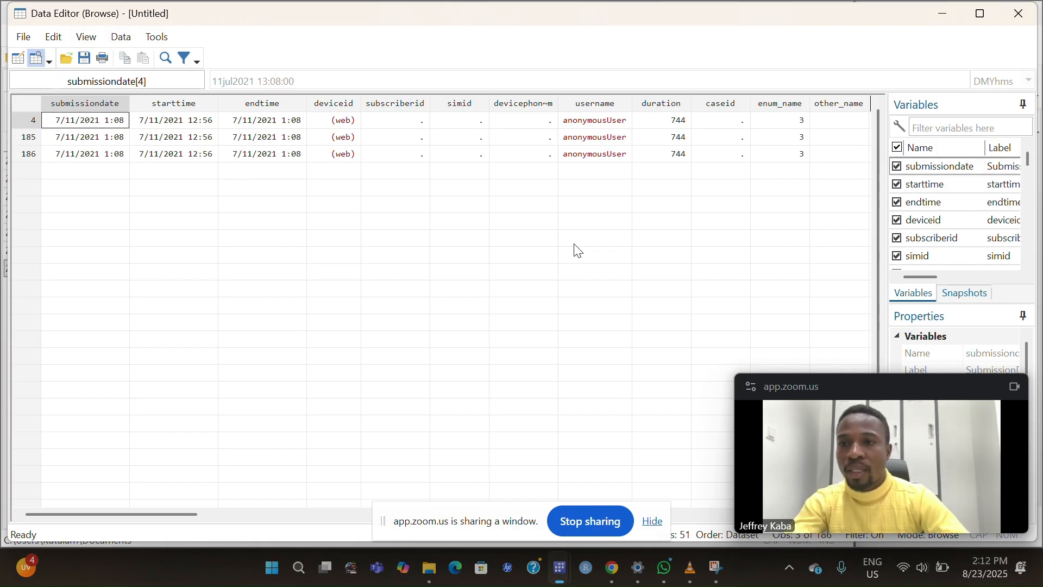
pyautogui.press('Down')
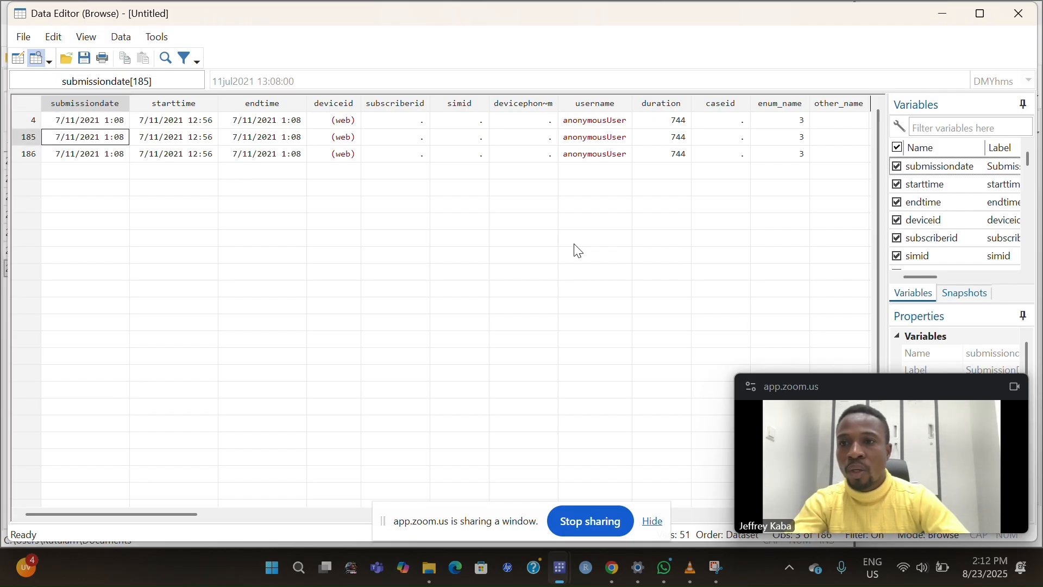
pyautogui.press('Down')
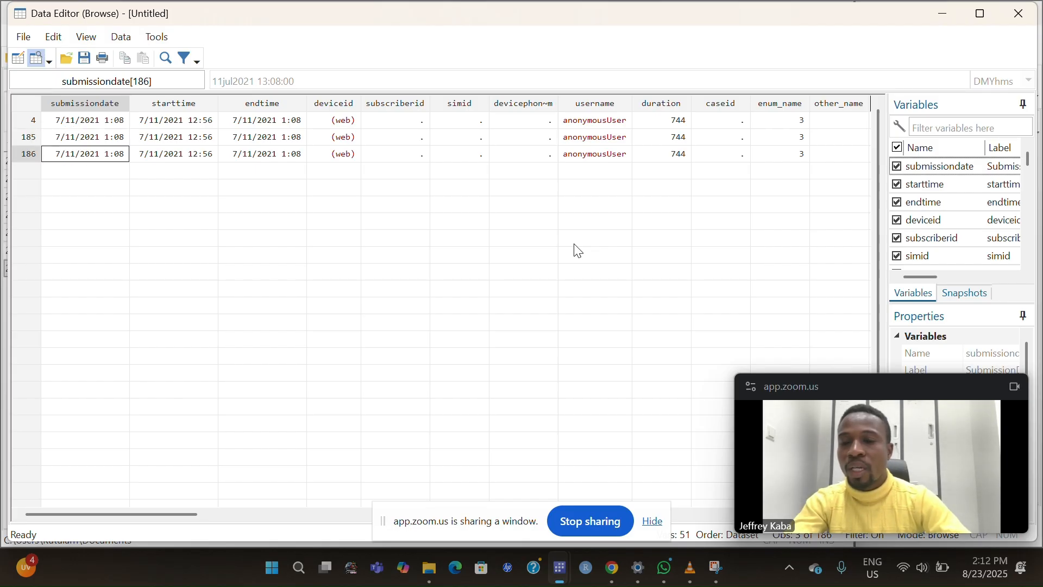
pyautogui.click(1019, 14)
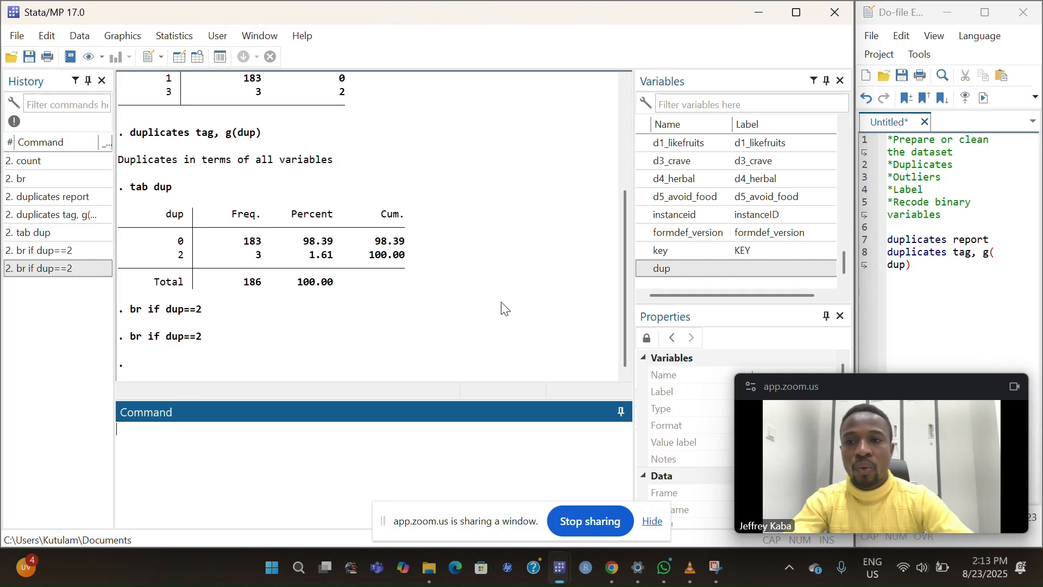
# Recheck the duplicate rows with br if dup==2, and delete observation 185 with drop in 185
pyautogui.write('d')
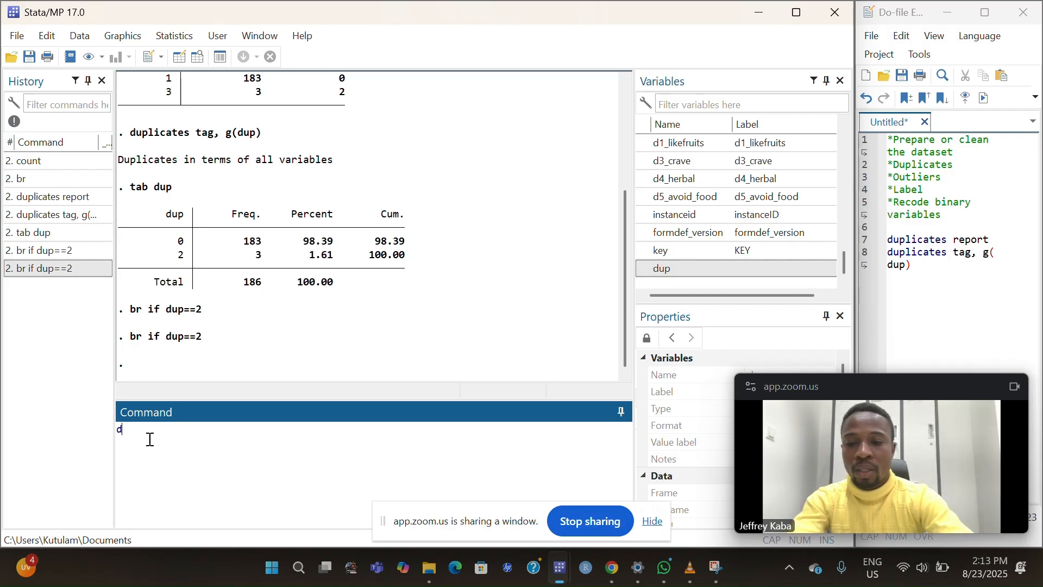
pyautogui.write('rop in')
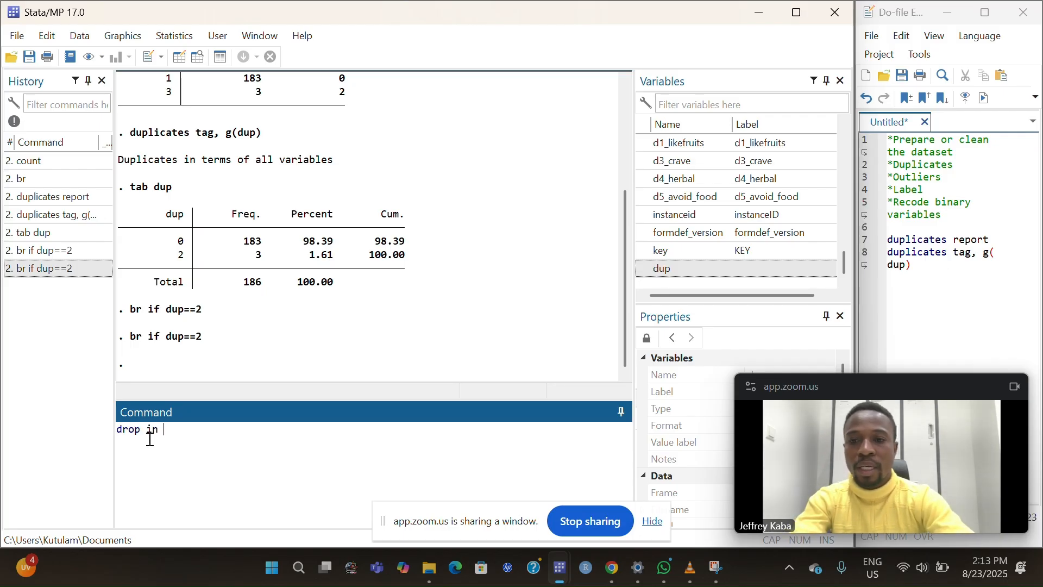
pyautogui.write(' 18')
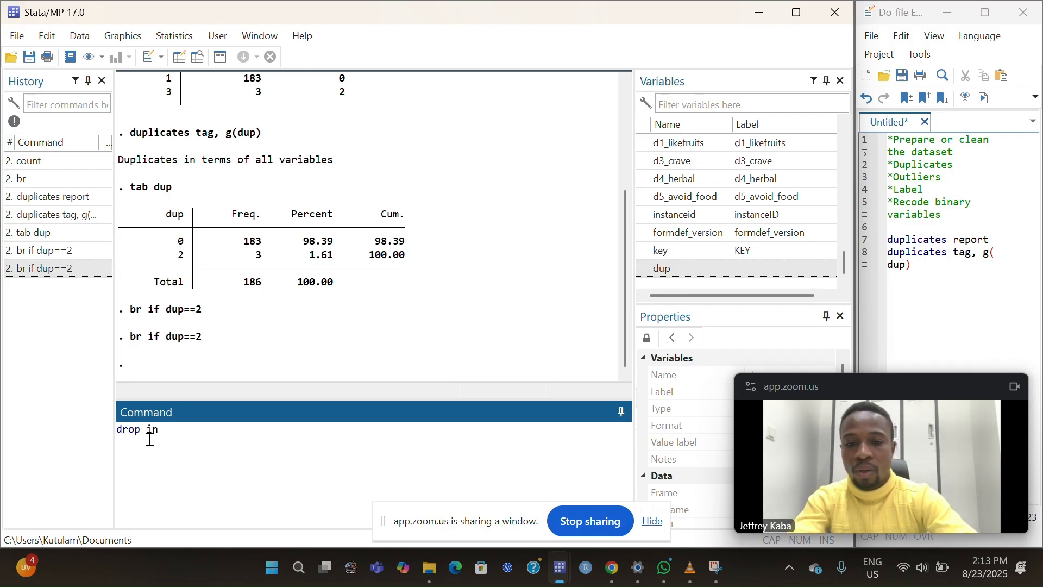
pyautogui.write('5')
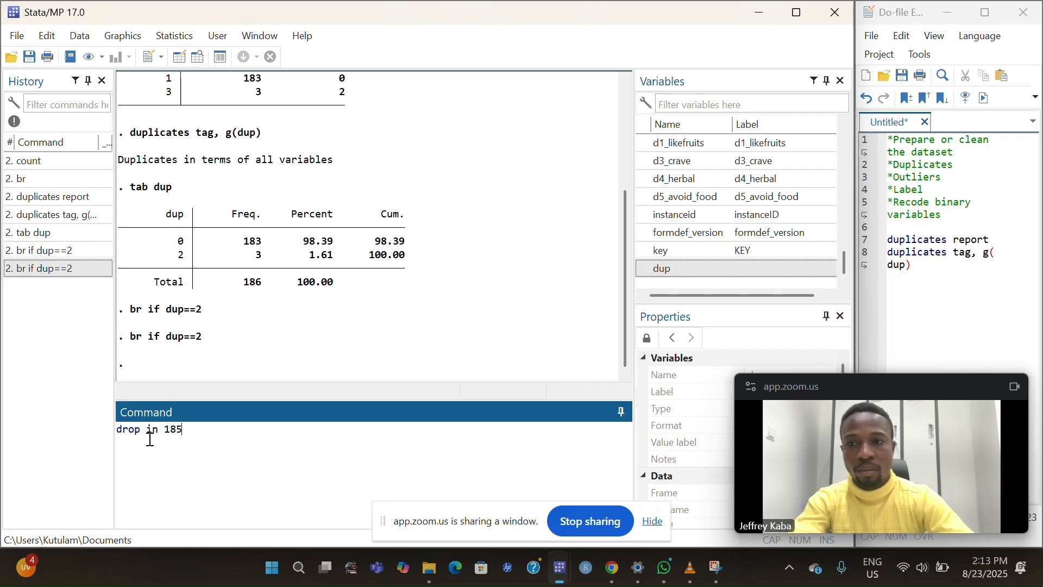
pyautogui.doubleClick(70, 270)
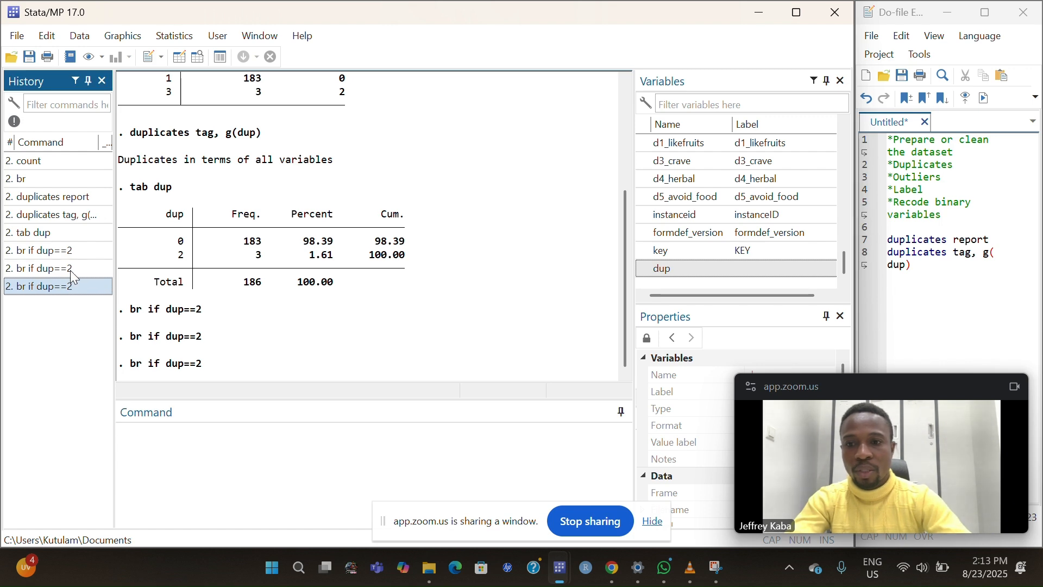
pyautogui.hotkey('alt', 'F4')
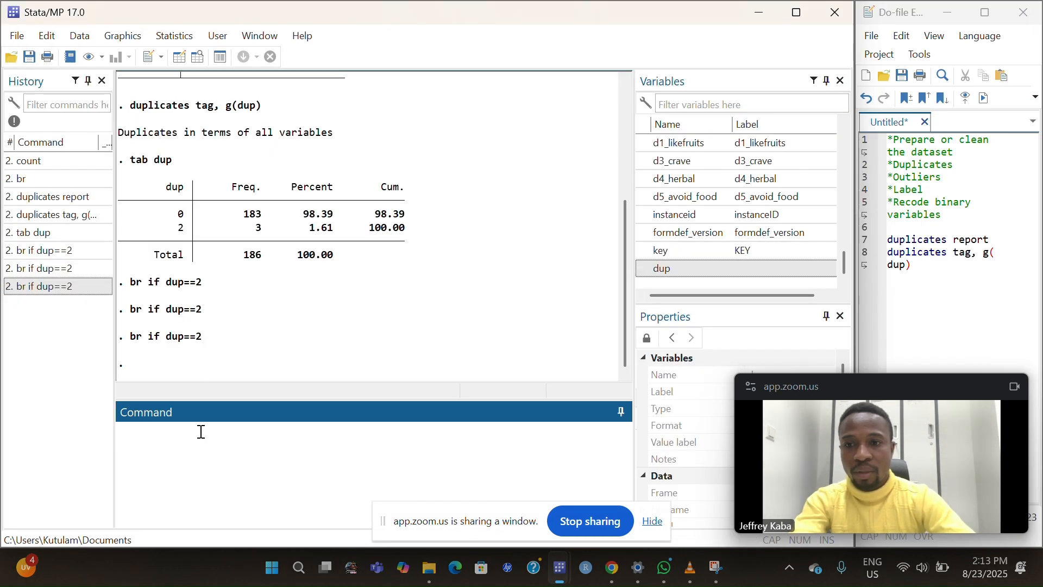
pyautogui.write('drop in 185')
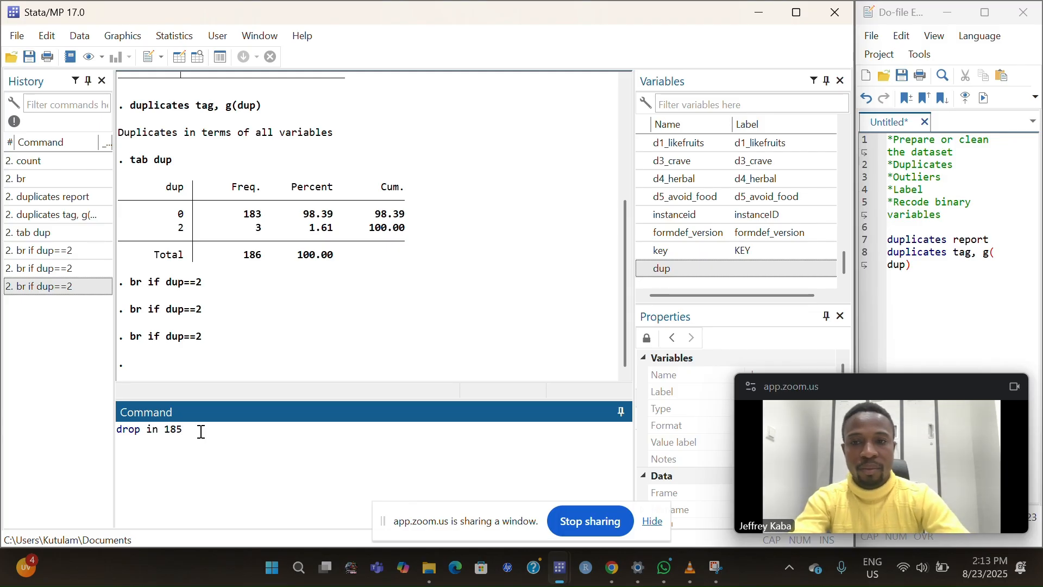
pyautogui.press('Return')
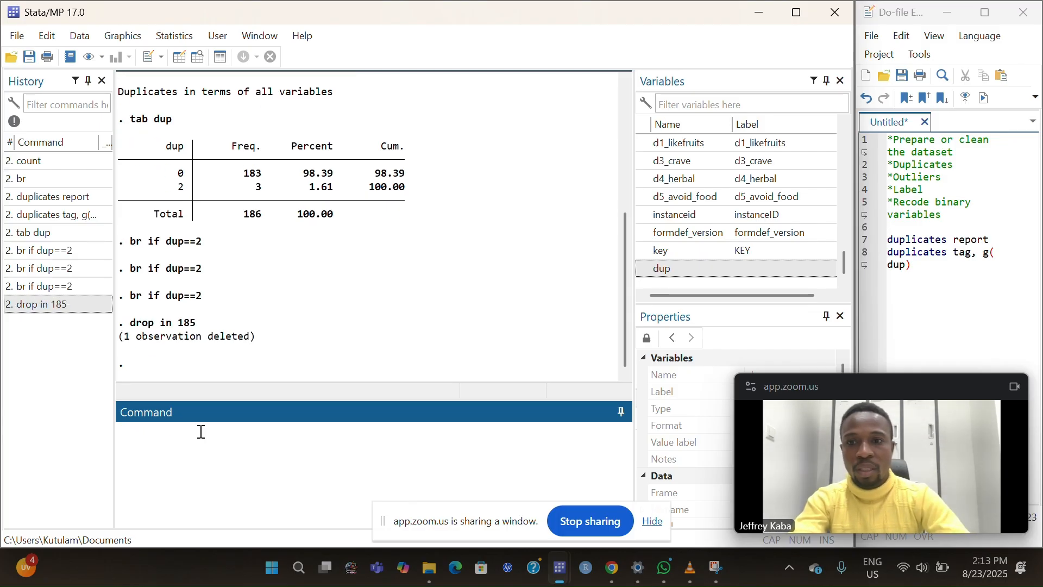
# Look at the remaining duplicate rows in the already open data browser and close it
pyautogui.hotkey('alt', 'Tab')
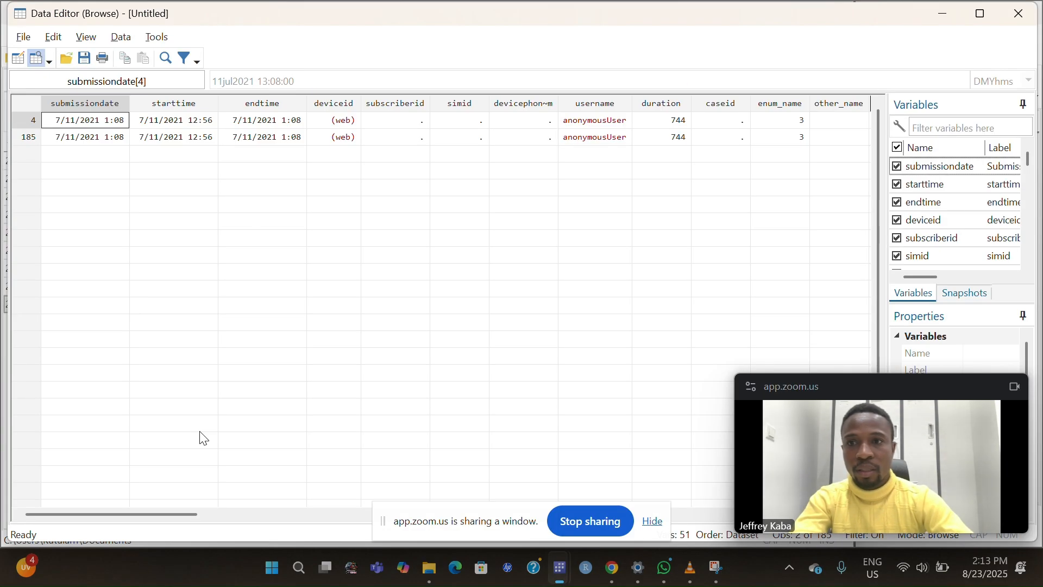
pyautogui.press('Down')
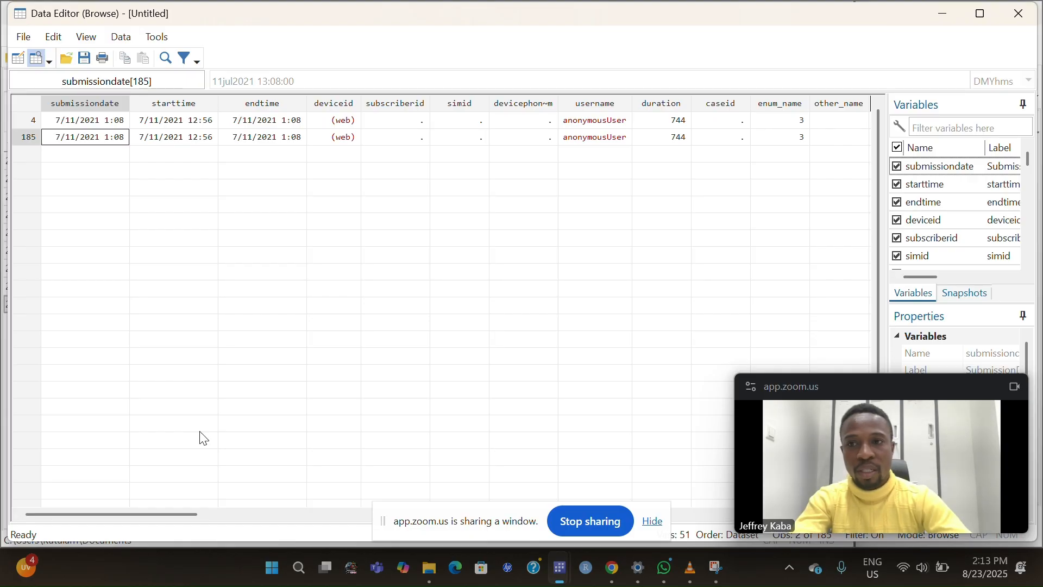
pyautogui.hotkey('alt', 'Tab')
pyautogui.hotkey('alt', 'Tab')
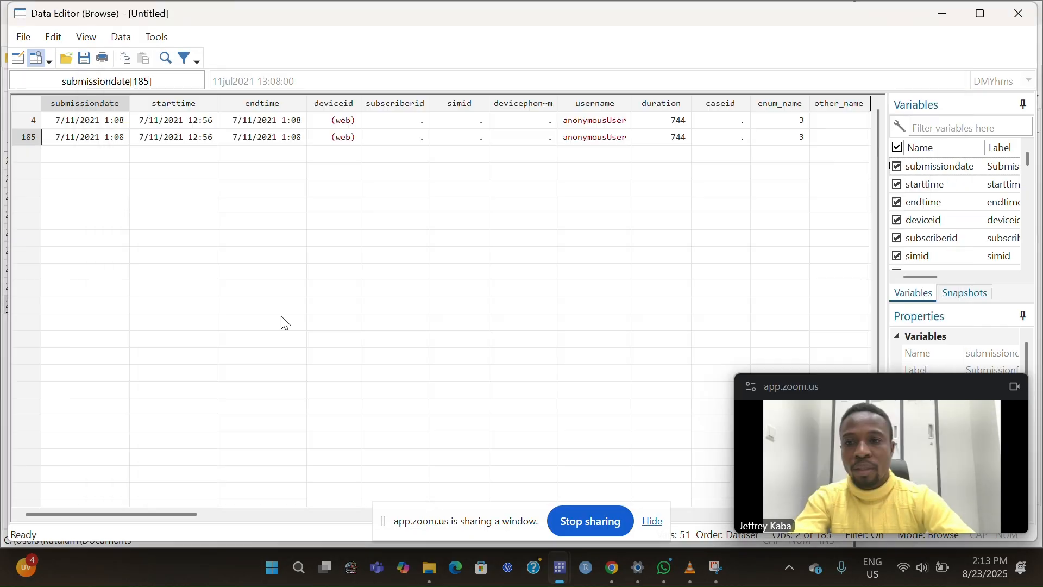
pyautogui.hotkey('alt', 'Tab')
pyautogui.hotkey('alt', 'Tab')
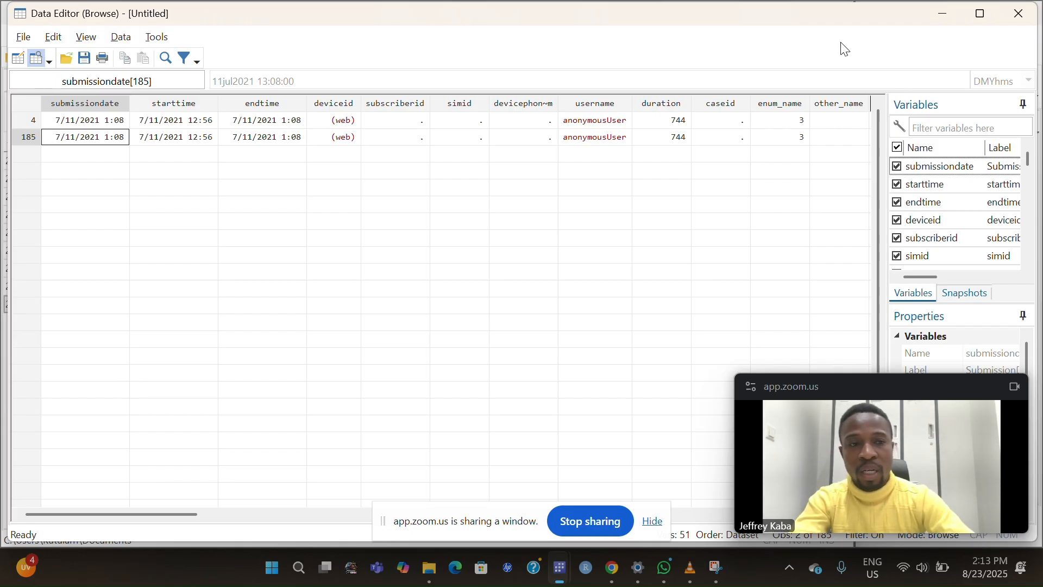
pyautogui.click(1019, 13)
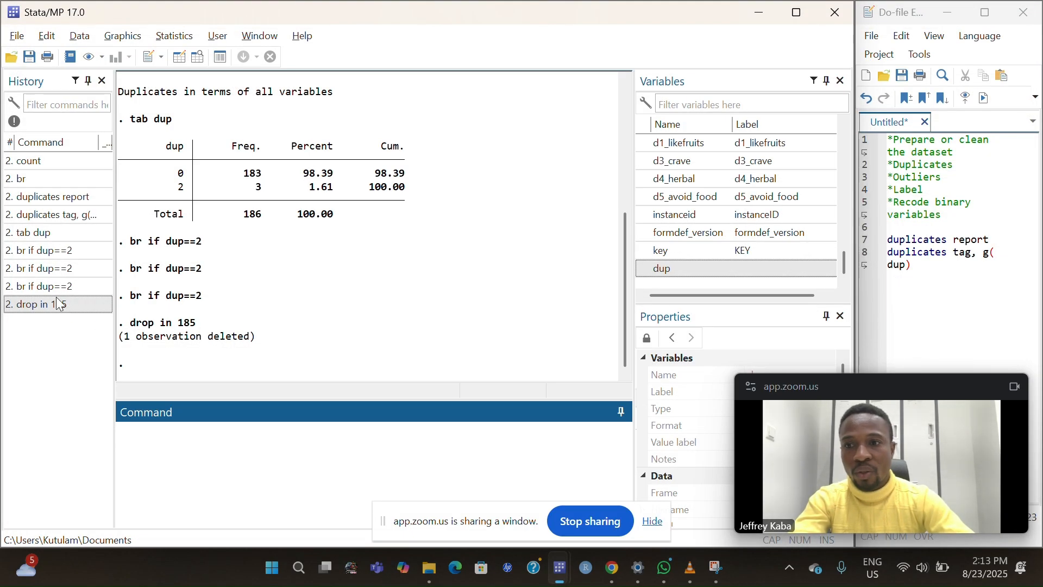
# Rerun br if dup==2 to check the observation numbers of the remaining duplicates, and close the data browser
pyautogui.doubleClick(46, 287)
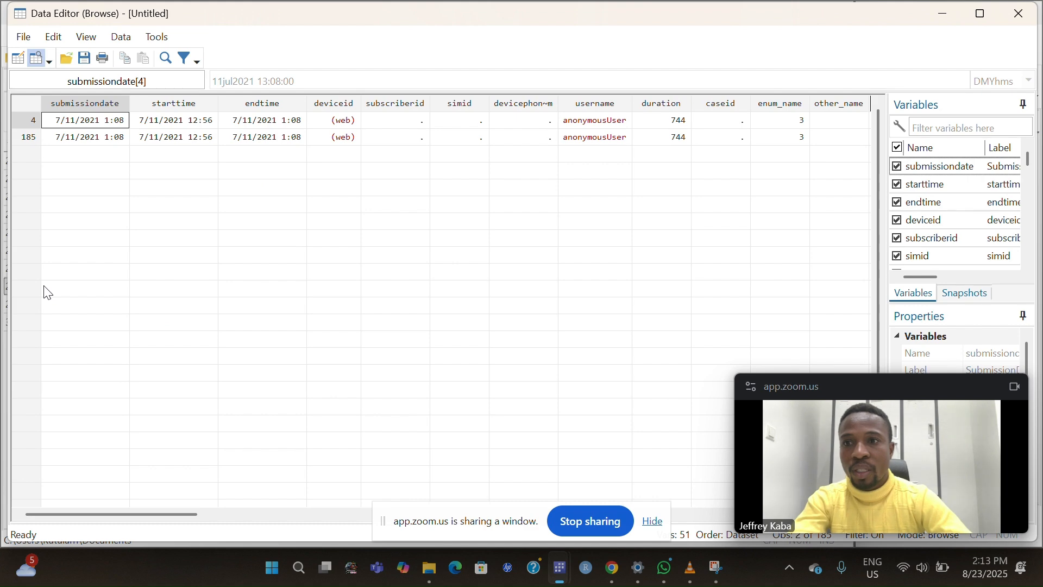
pyautogui.press('Down')
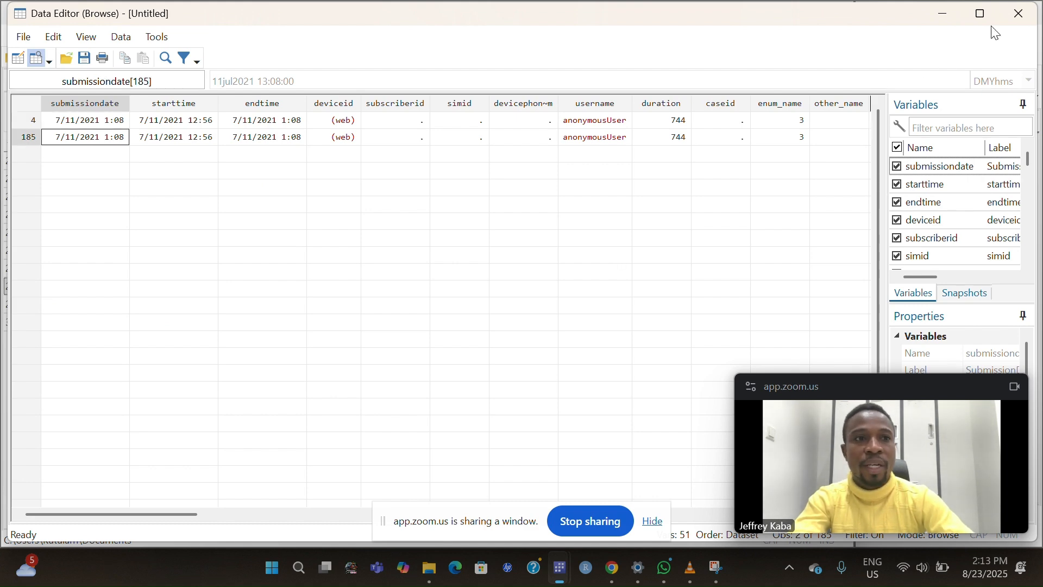
pyautogui.click(1019, 13)
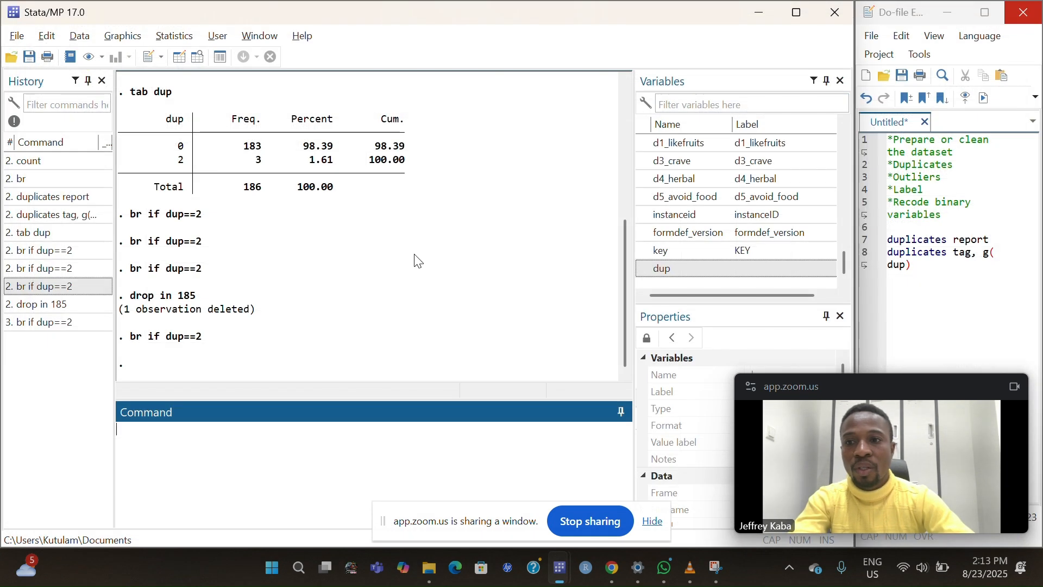
# Delete the remaining surplus copy by rerunning drop in 185, and rerun duplicates report
pyautogui.click(34, 304)
pyautogui.press('Return')
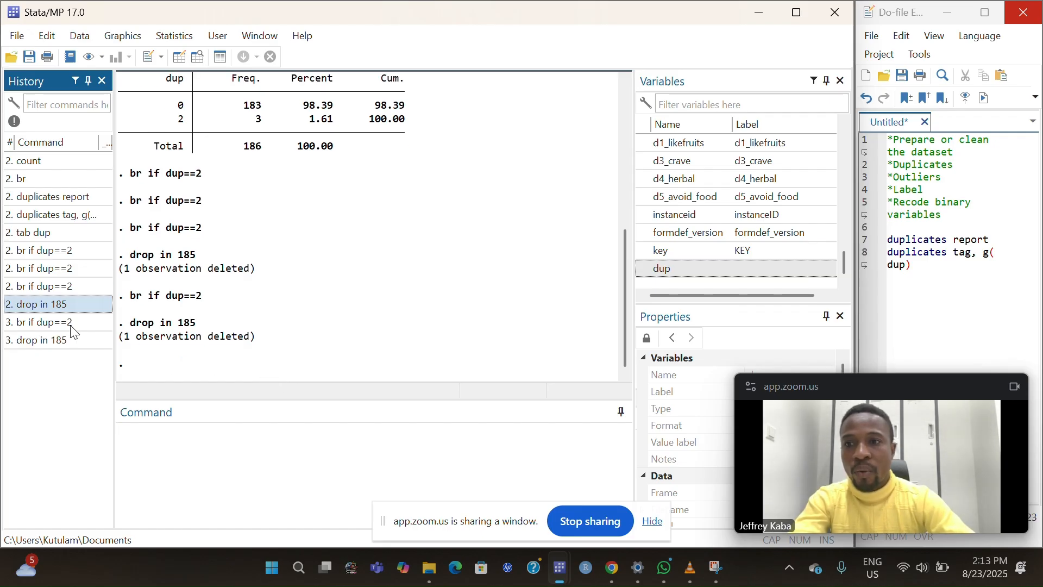
pyautogui.click(50, 202)
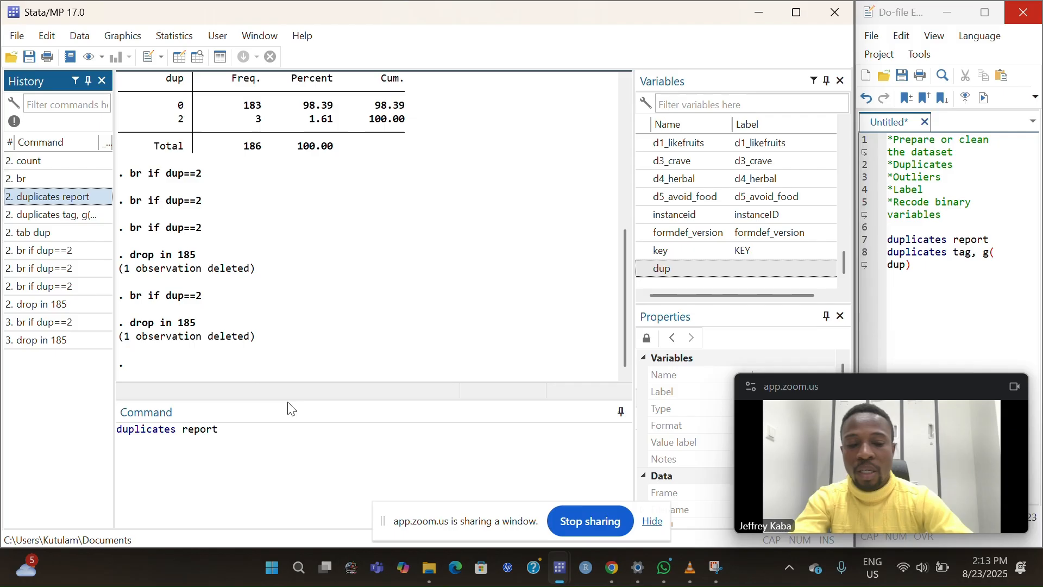
pyautogui.press('Return')
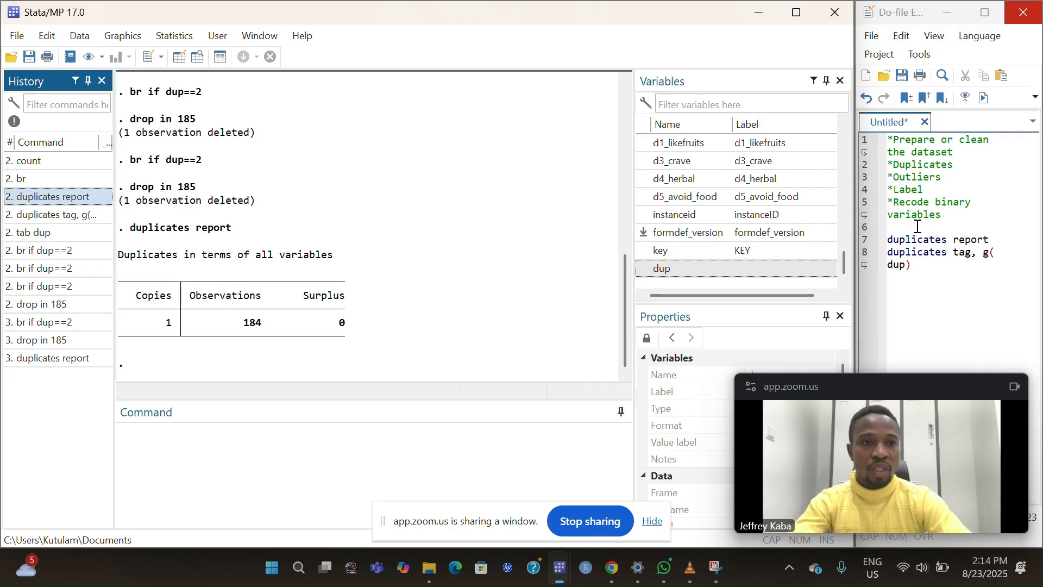
# Add two new lines after the duplicates tag command in the do-file
pyautogui.click(922, 267)
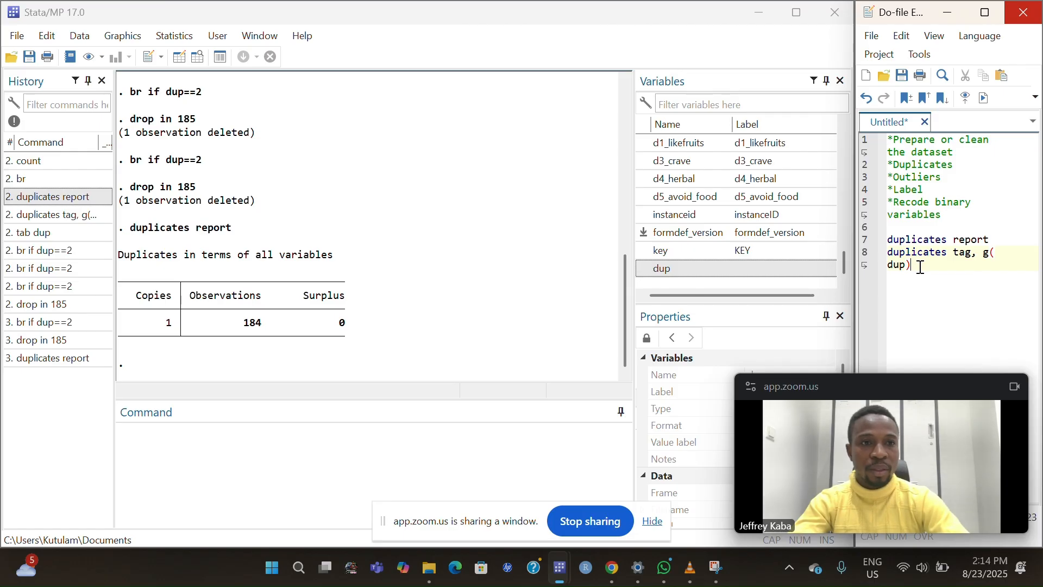
pyautogui.press('Return')
pyautogui.press('Return')
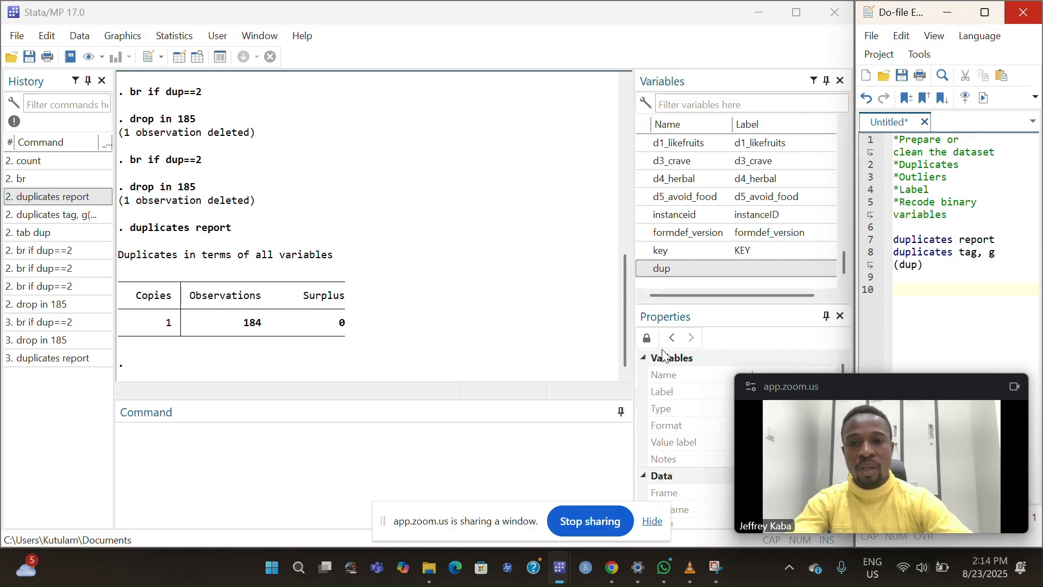
# Browse the full dataset with br and move across to the a1_age column, reading its first five observations
pyautogui.click(464, 450)
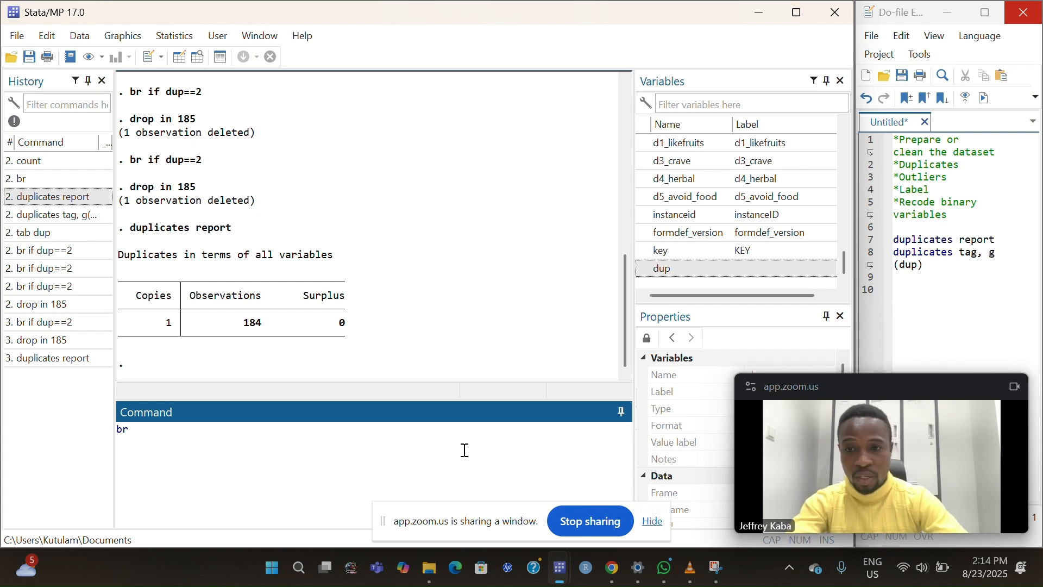
pyautogui.press('Return')
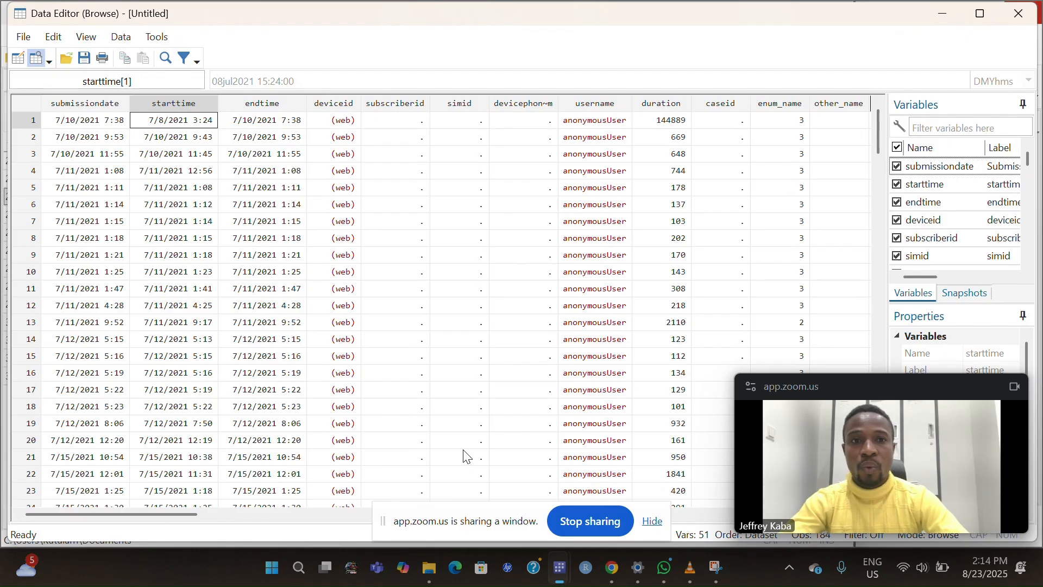
pyautogui.press('Right')
pyautogui.press('Right')
pyautogui.press('Right')
pyautogui.press('Right')
pyautogui.press('Right')
pyautogui.press('Right')
pyautogui.press('Right')
pyautogui.press('Right')
pyautogui.press('Right')
pyautogui.press('Right')
pyautogui.press('Right')
pyautogui.press('Right')
pyautogui.press('Right')
pyautogui.press('Right')
pyautogui.press('Right')
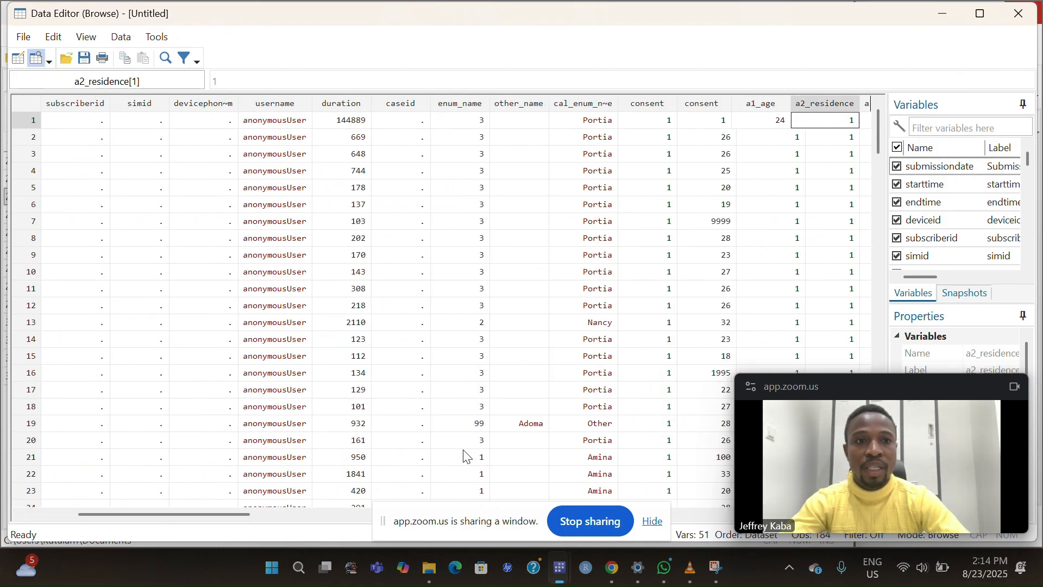
pyautogui.press('Left')
pyautogui.press('Down')
pyautogui.press('Down')
pyautogui.press('Down')
pyautogui.press('Down')
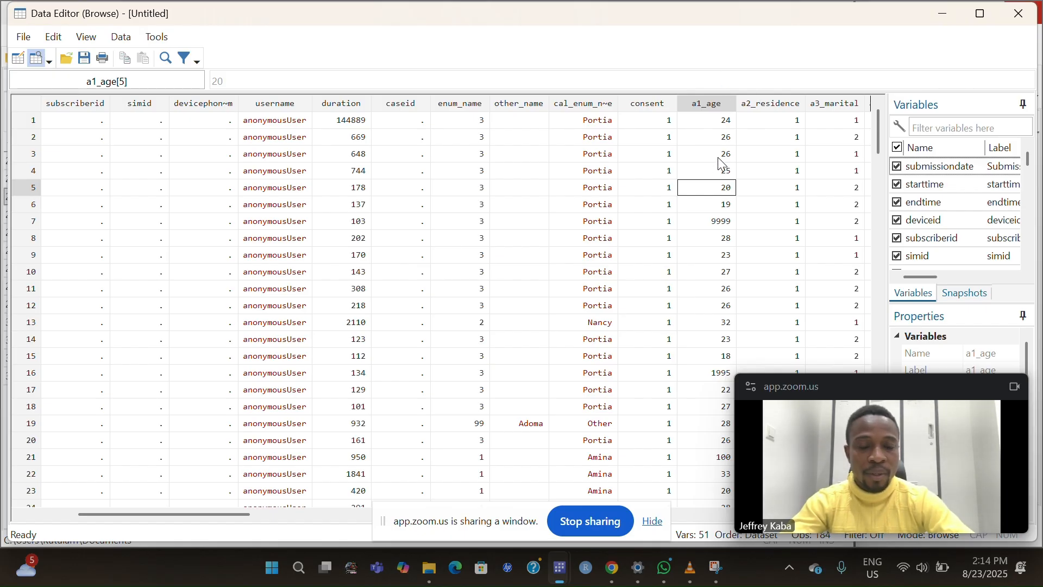
# Inspect the a1_age column for implausible ages, checking observations 7, 16 and 21, and close the data browser
pyautogui.click(719, 227)
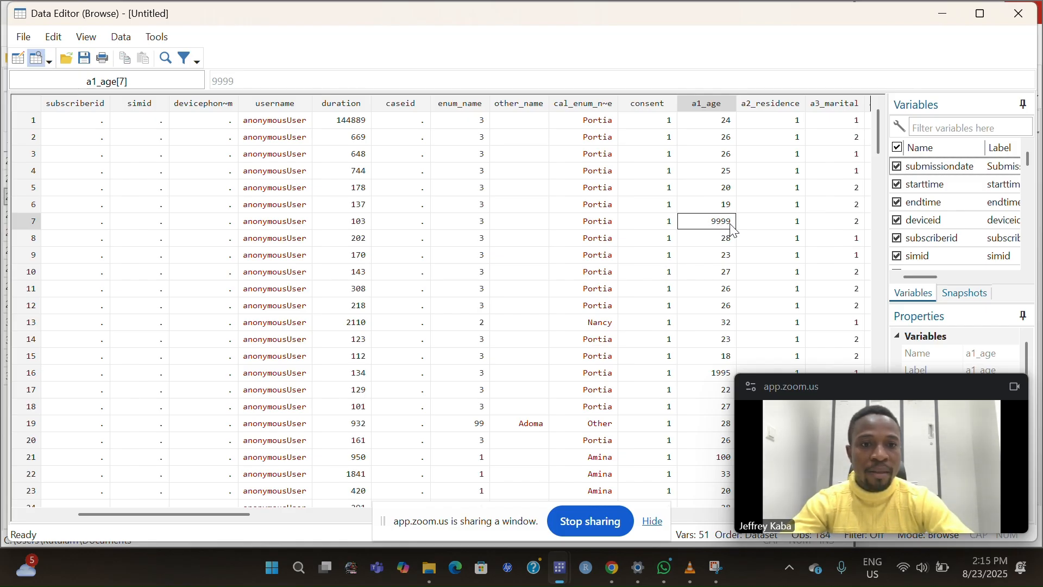
pyautogui.press('Down')
pyautogui.press('Down')
pyautogui.press('Down')
pyautogui.press('Down')
pyautogui.press('Down')
pyautogui.press('Down')
pyautogui.press('Down')
pyautogui.press('Down')
pyautogui.press('Down')
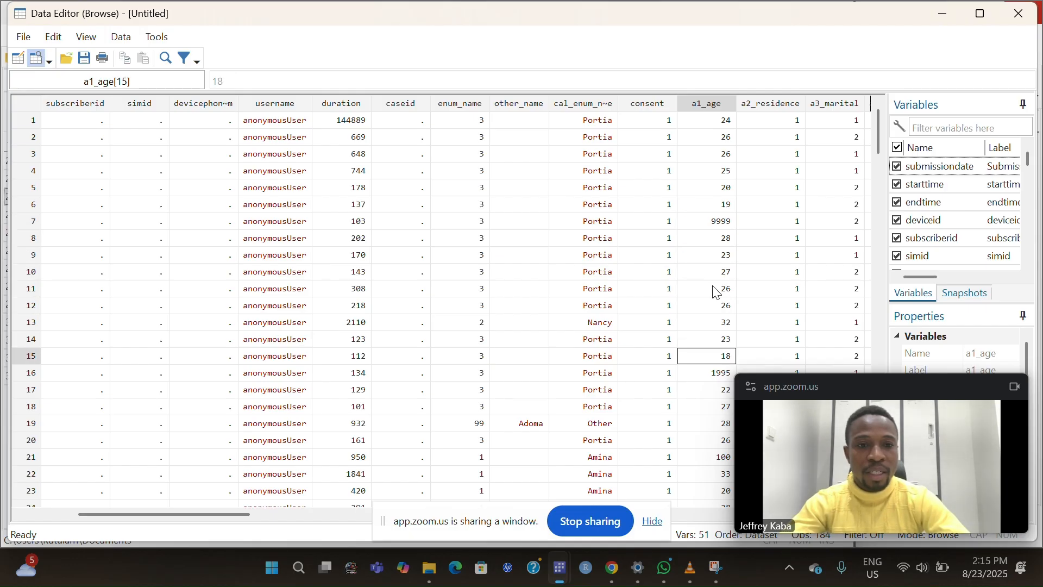
pyautogui.scroll(-8, 712, 286)
pyautogui.scroll(6, 713, 287)
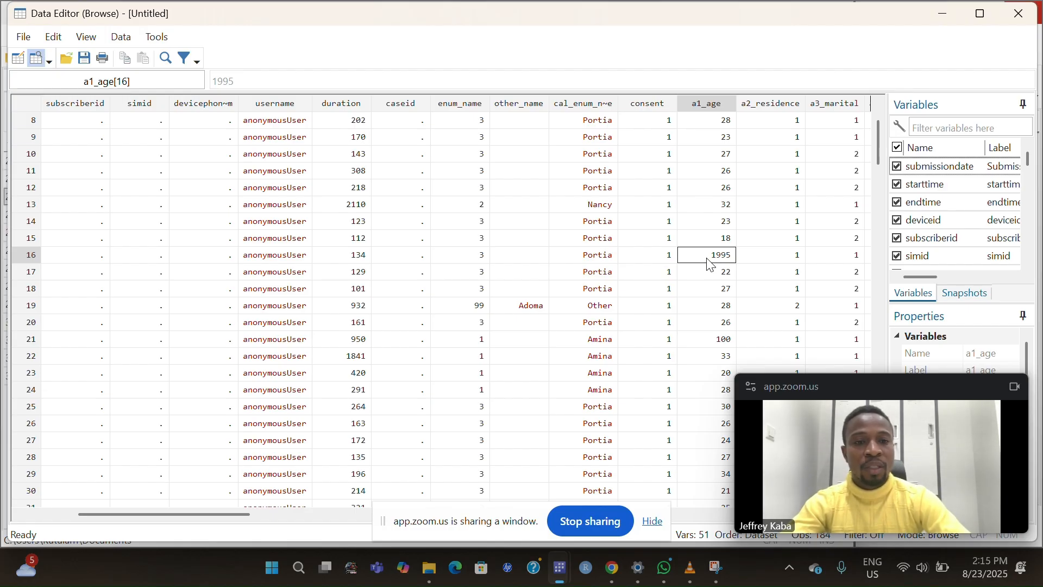
pyautogui.click(706, 340)
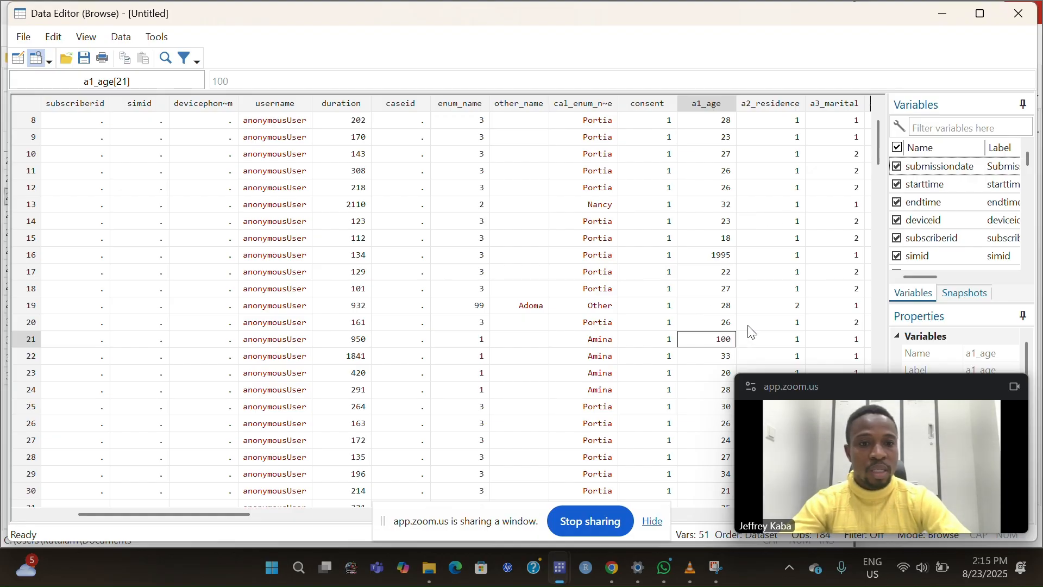
pyautogui.moveTo(879, 145); pyautogui.dragTo(878, 113)
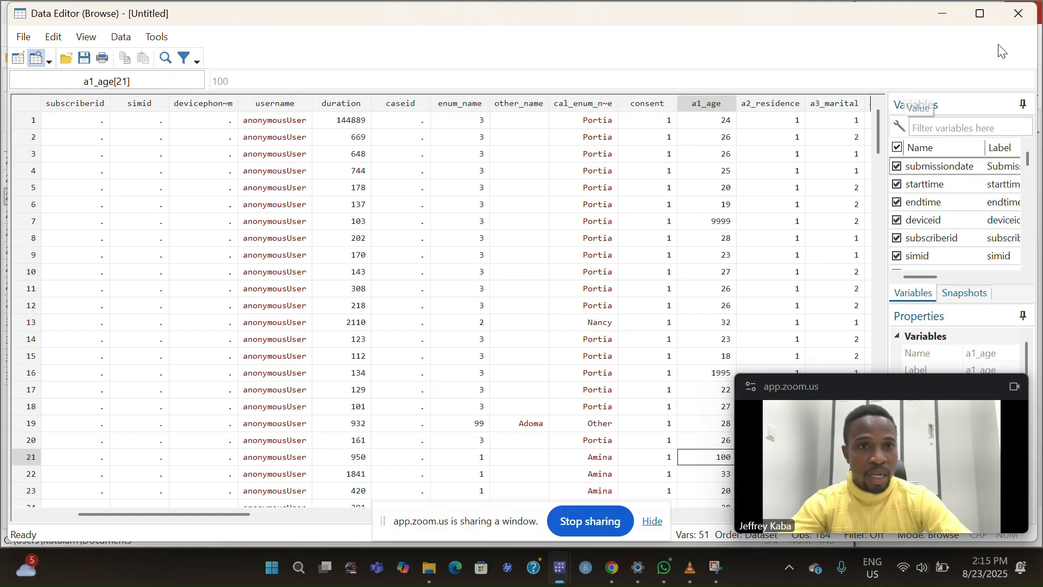
pyautogui.click(1023, 21)
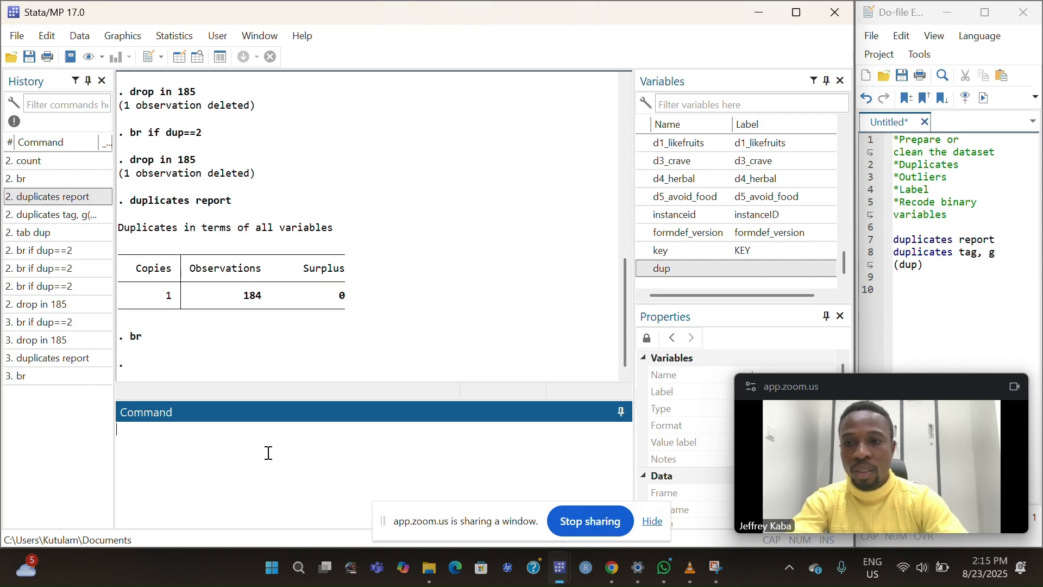
# Draw a box plot of the a1_age variable by running graph box a1_age
pyautogui.write('g')
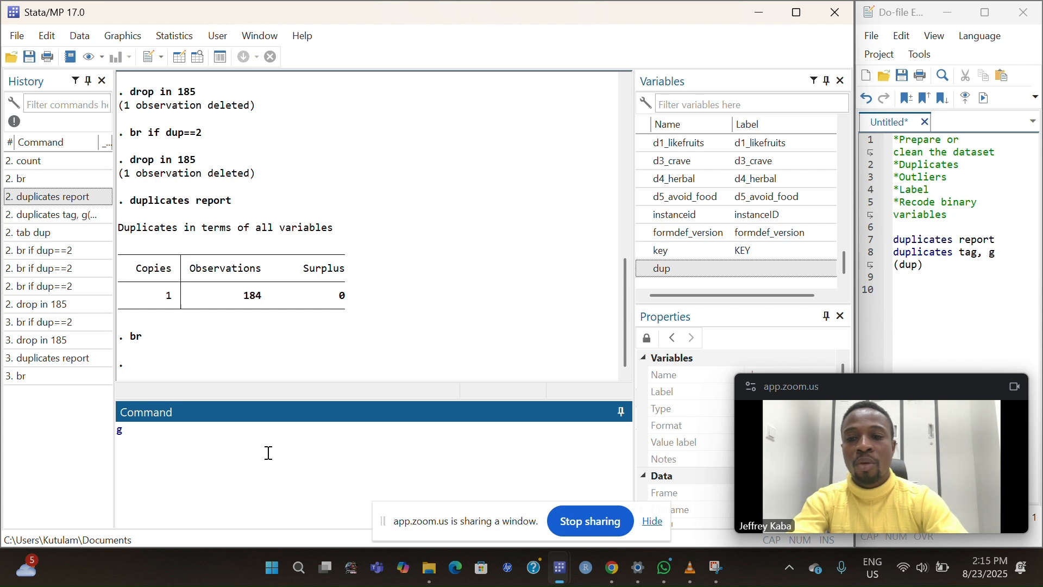
pyautogui.write('rp')
pyautogui.write('ph ')
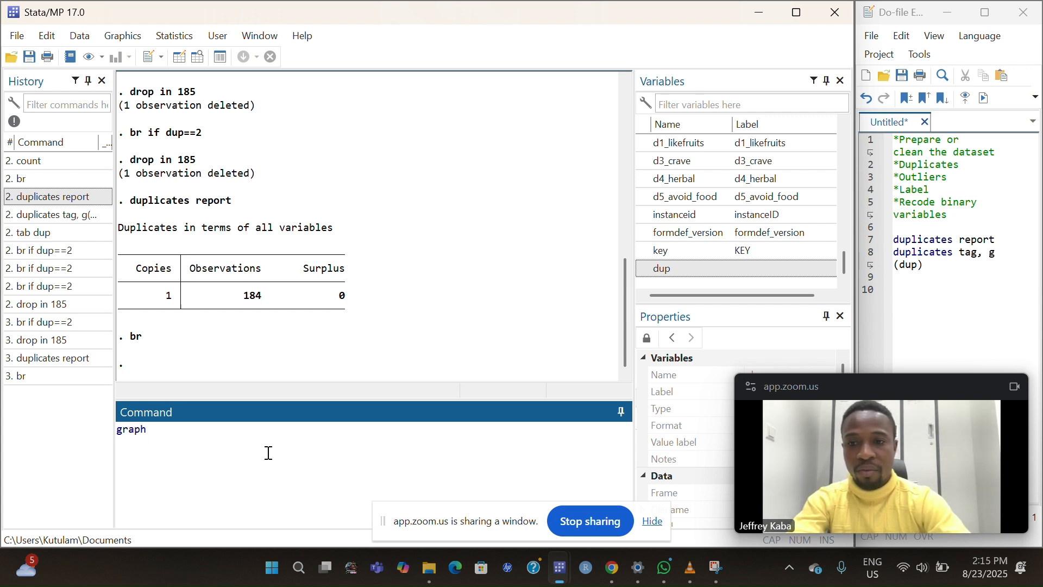
pyautogui.write('box')
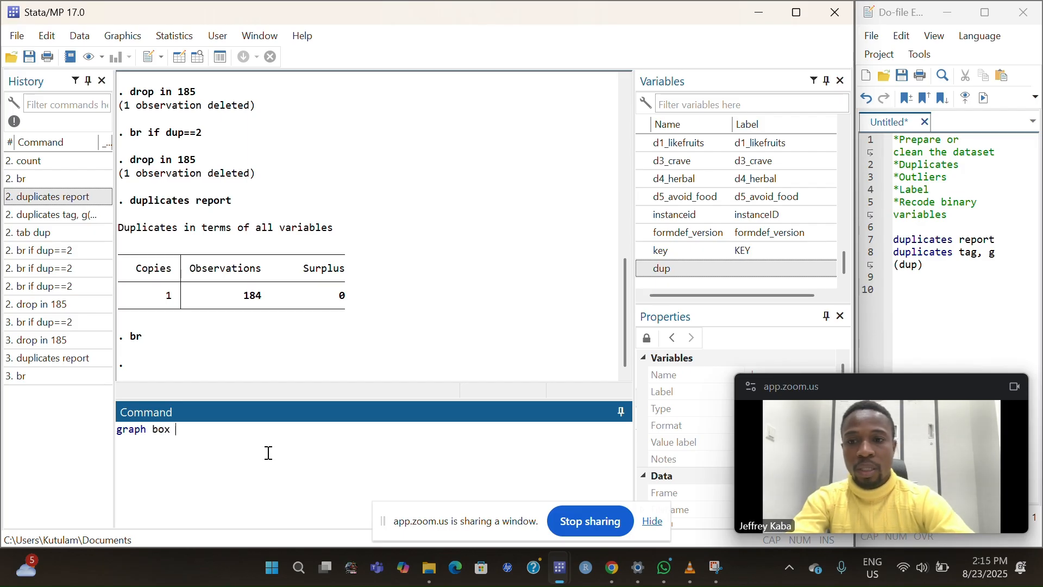
pyautogui.scroll(10, 701, 176)
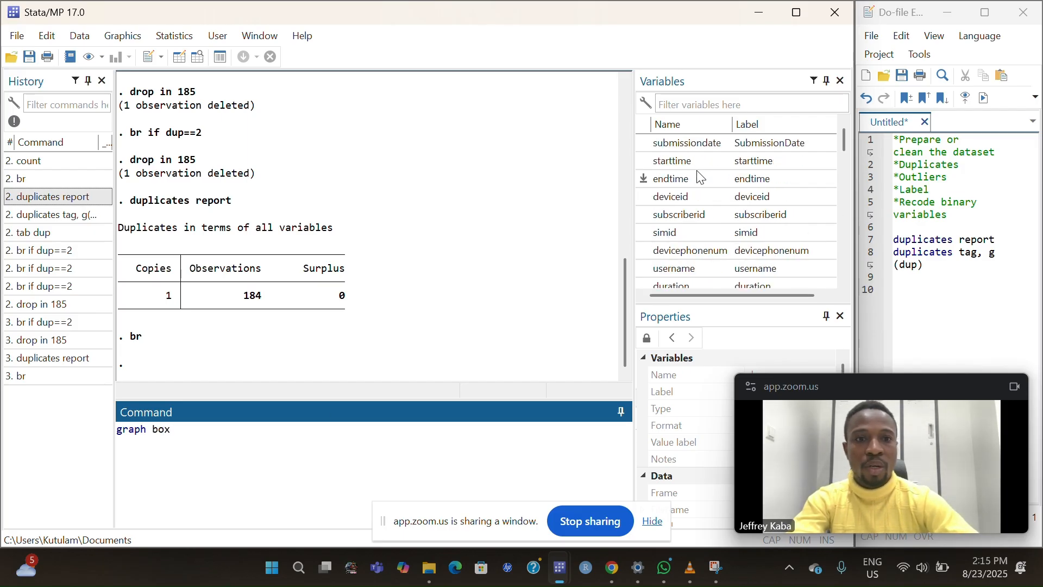
pyautogui.scroll(-1, 657, 272)
pyautogui.scroll(-1, 681, 239)
pyautogui.scroll(-7, 682, 239)
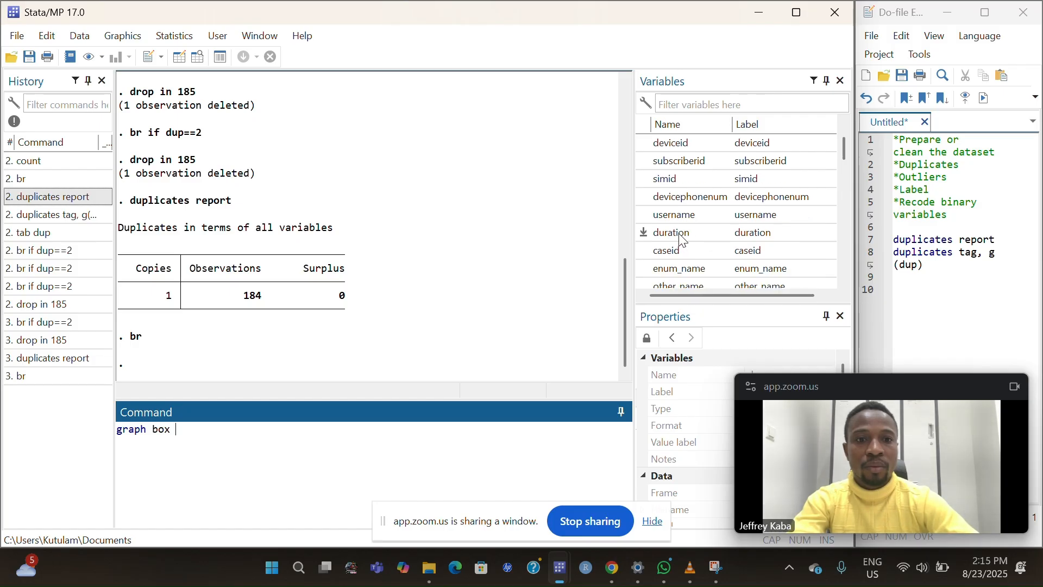
pyautogui.click(645, 233)
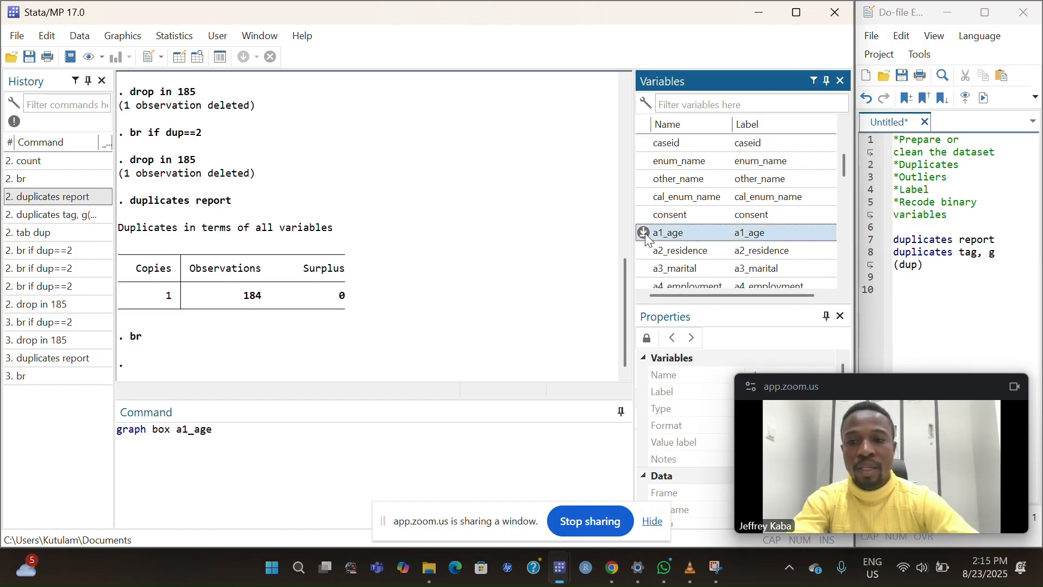
pyautogui.press('Return')
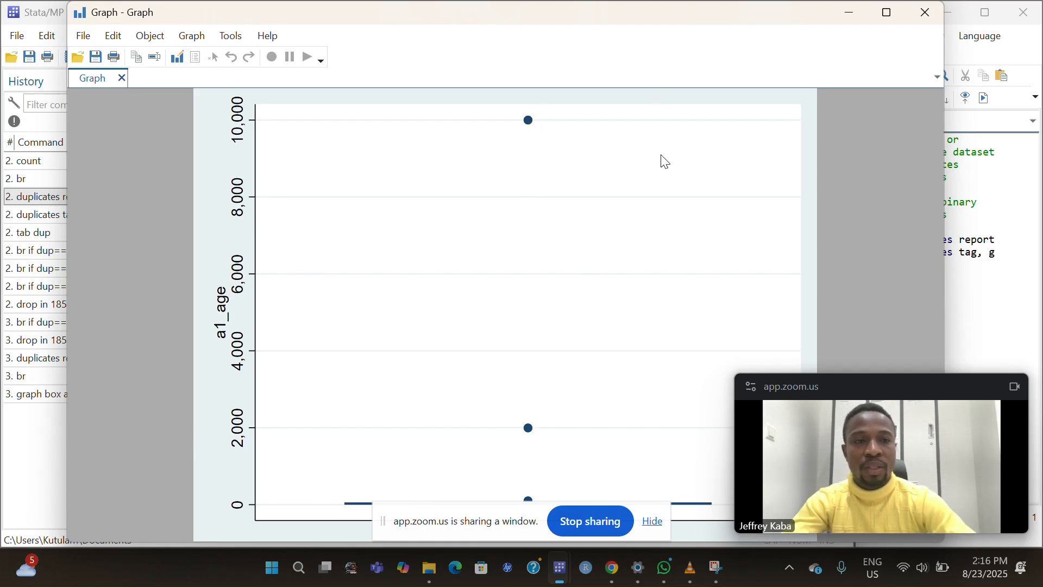
# Reposition the graph window to examine the a1_age box plot for outliers, and close the graph
pyautogui.moveTo(721, 27); pyautogui.dragTo(415, 55)
pyautogui.click(710, 22)
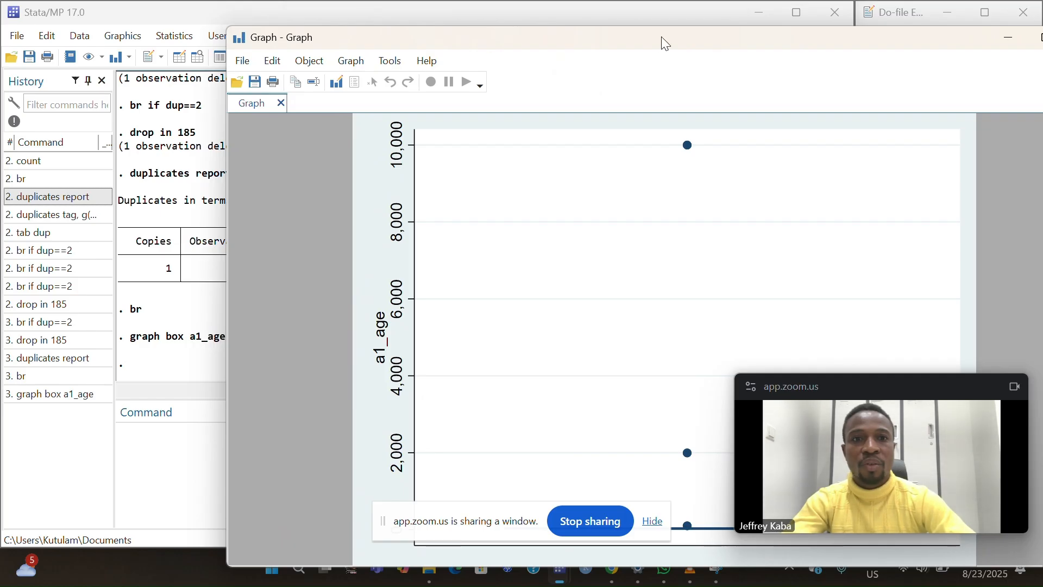
pyautogui.moveTo(663, 42); pyautogui.dragTo(575, 38)
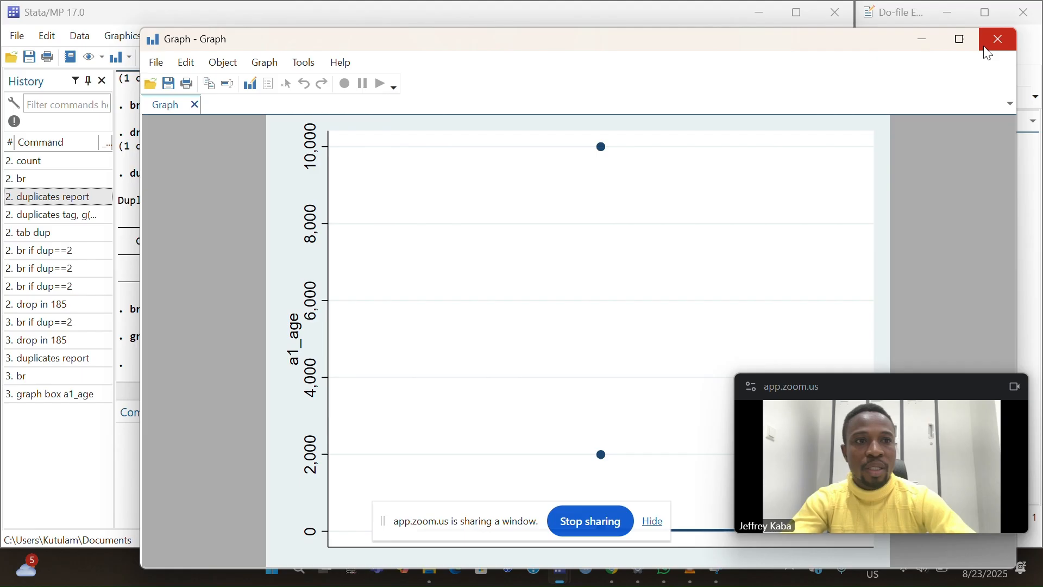
pyautogui.click(999, 39)
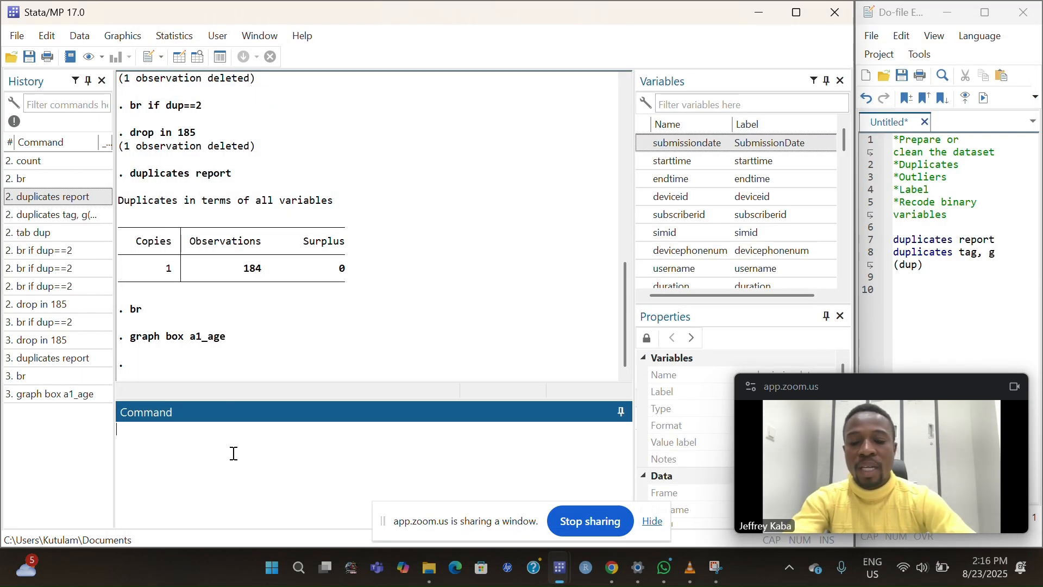
# Tabulate a1_age by running tab a1_age, and read through the frequency table for implausible ages
pyautogui.write('tab')
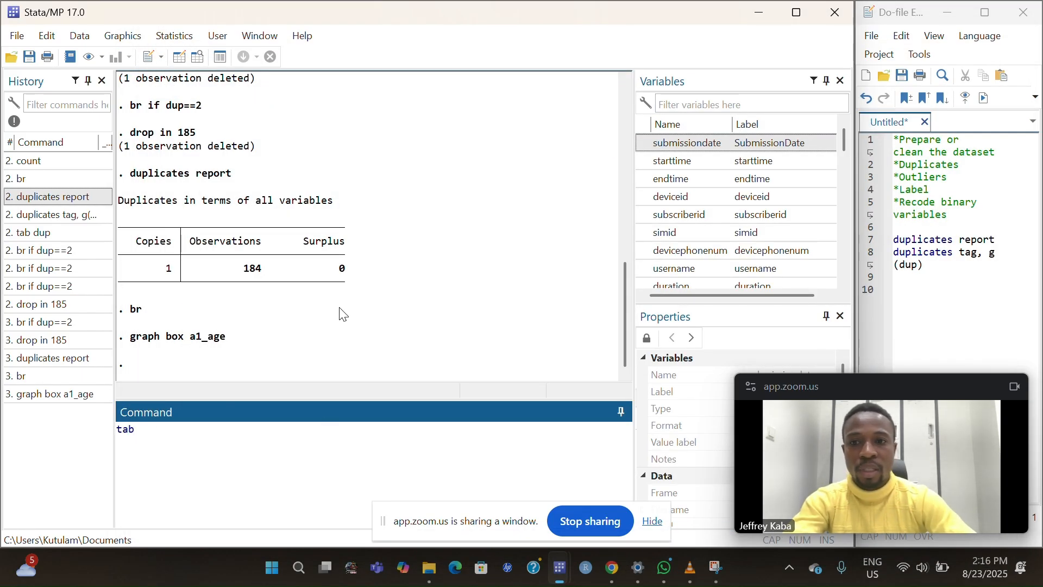
pyautogui.click(63, 400)
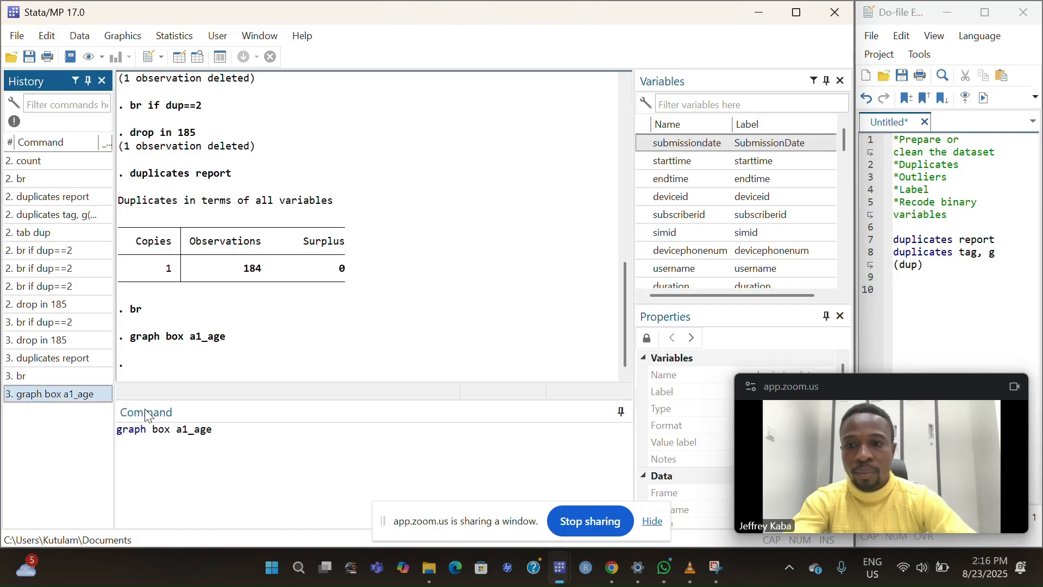
pyautogui.click(171, 429)
pyautogui.press('BackSpace')
pyautogui.press('BackSpace')
pyautogui.press('BackSpace')
pyautogui.press('BackSpace')
pyautogui.press('BackSpace')
pyautogui.press('BackSpace')
pyautogui.press('BackSpace')
pyautogui.press('BackSpace')
pyautogui.press('BackSpace')
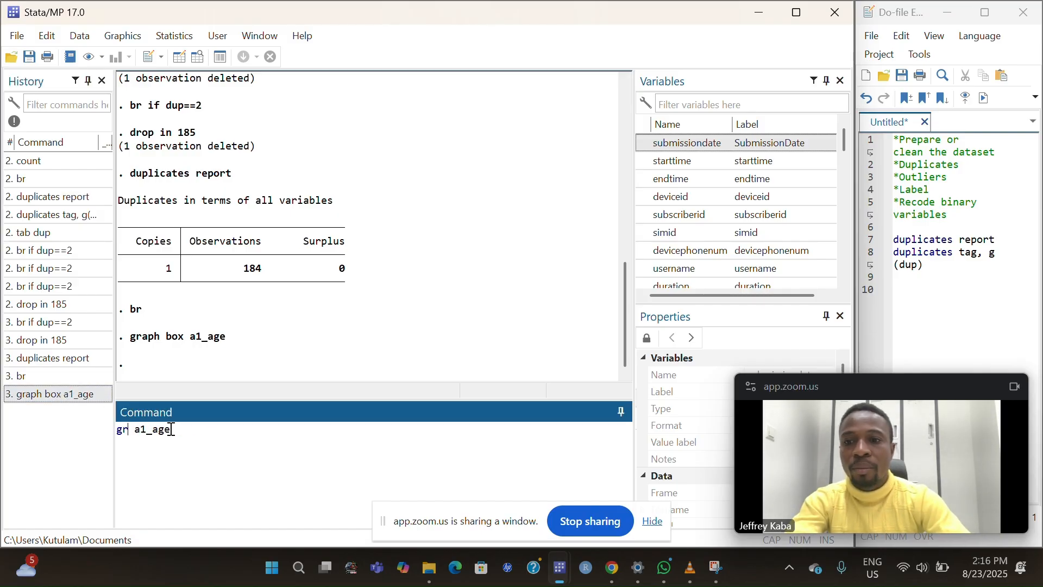
pyautogui.write('tab')
pyautogui.press('Return')
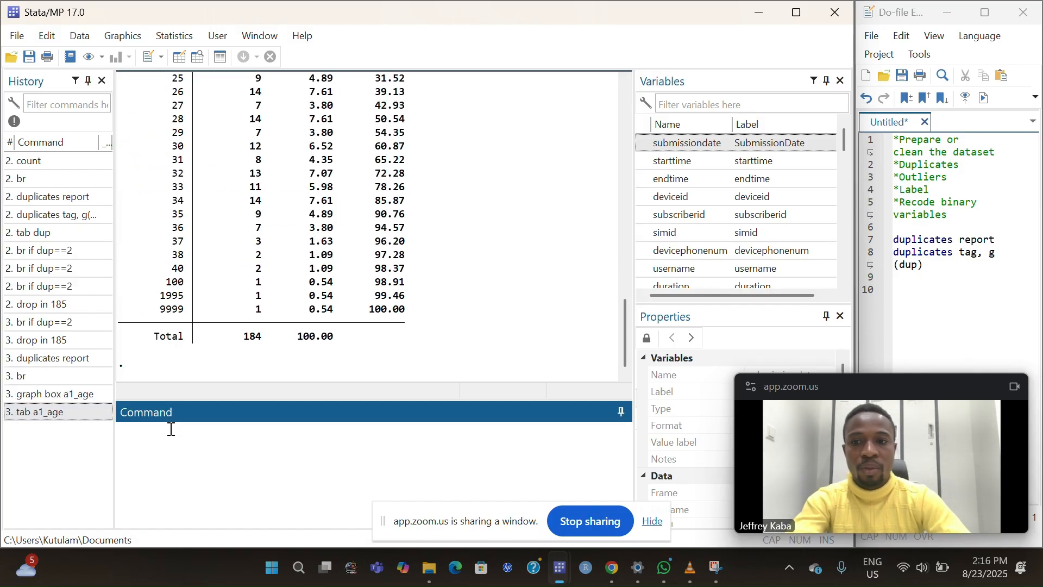
pyautogui.scroll(5, 356, 264)
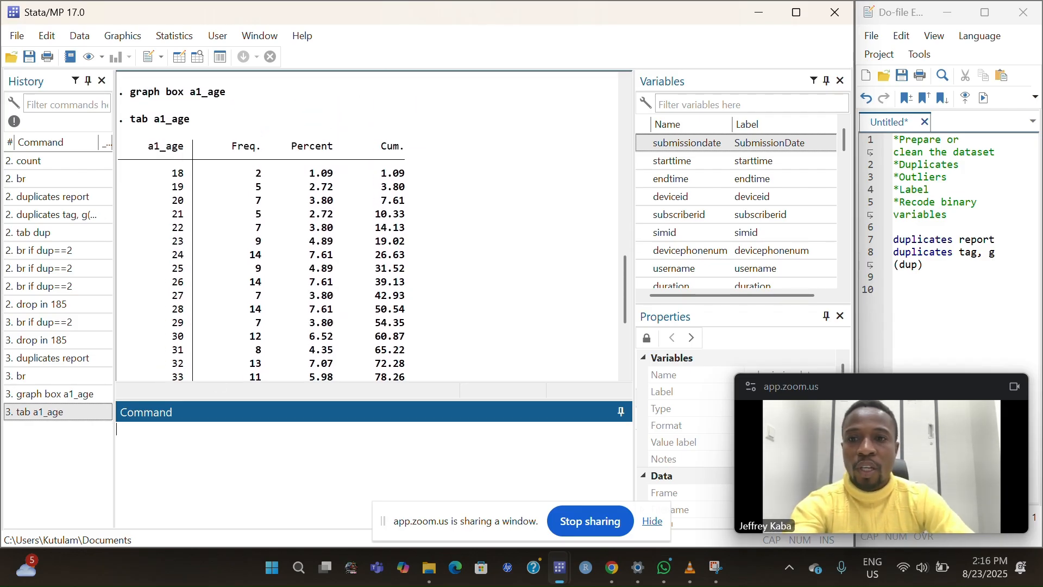
pyautogui.scroll(-1, 372, 233)
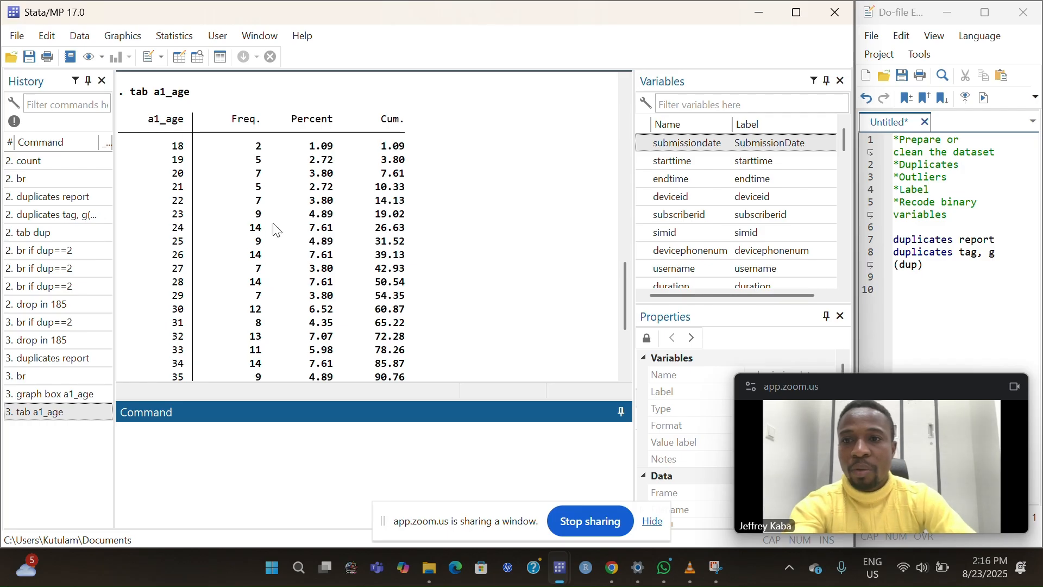
pyautogui.scroll(-3, 220, 251)
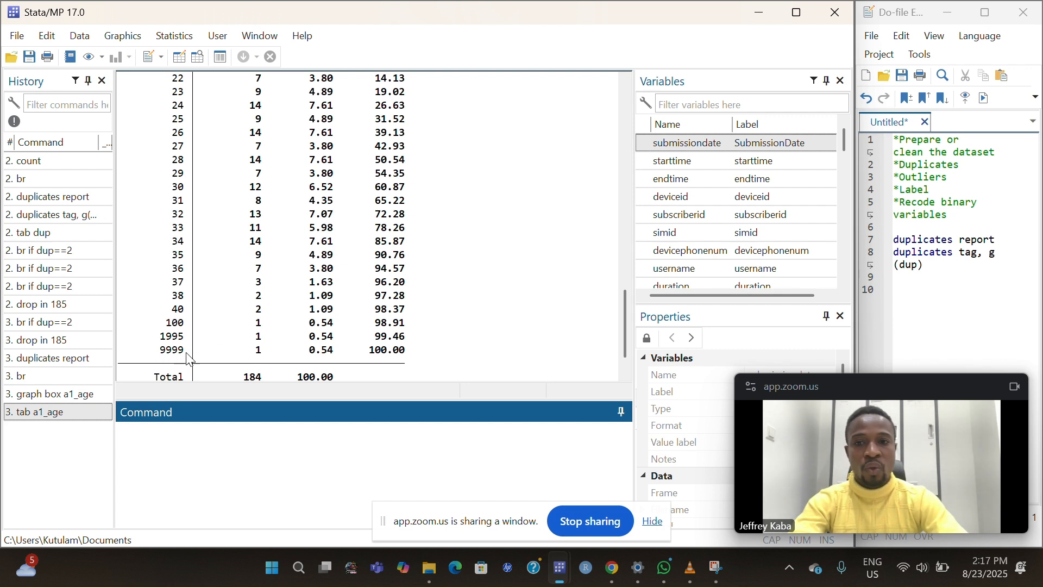
# Recode the age value 9999 to missing by running recode a1_age (9999=.), copying the command before executing it
pyautogui.click(49, 413)
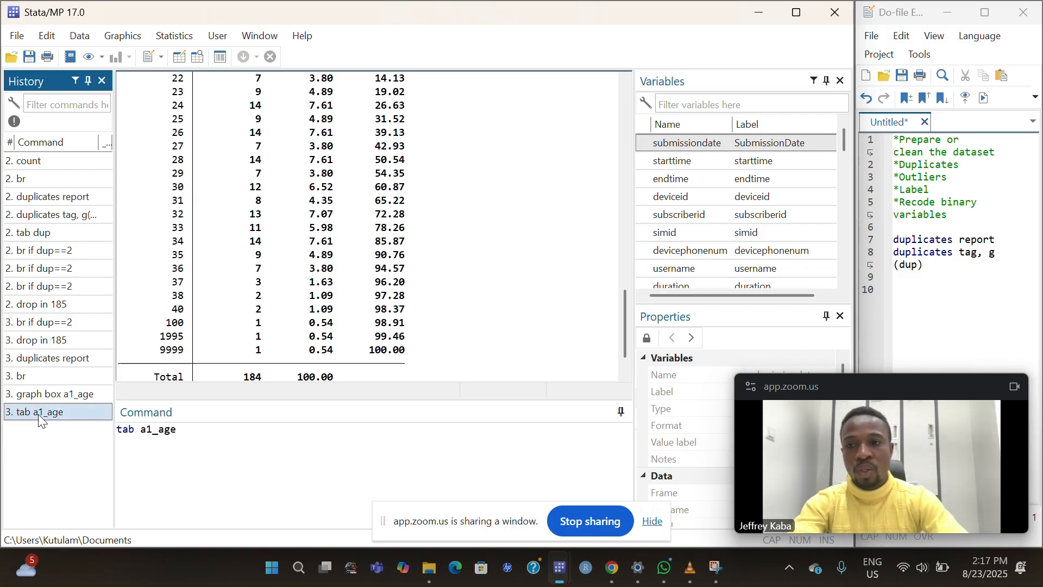
pyautogui.doubleClick(122, 433)
pyautogui.press('BackSpace')
pyautogui.write('recode')
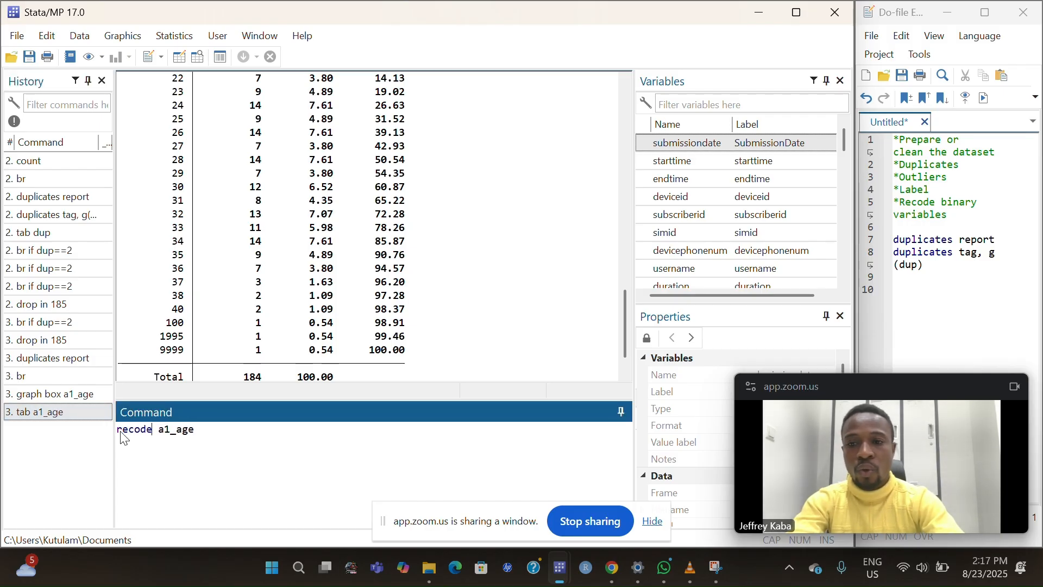
pyautogui.click(239, 435)
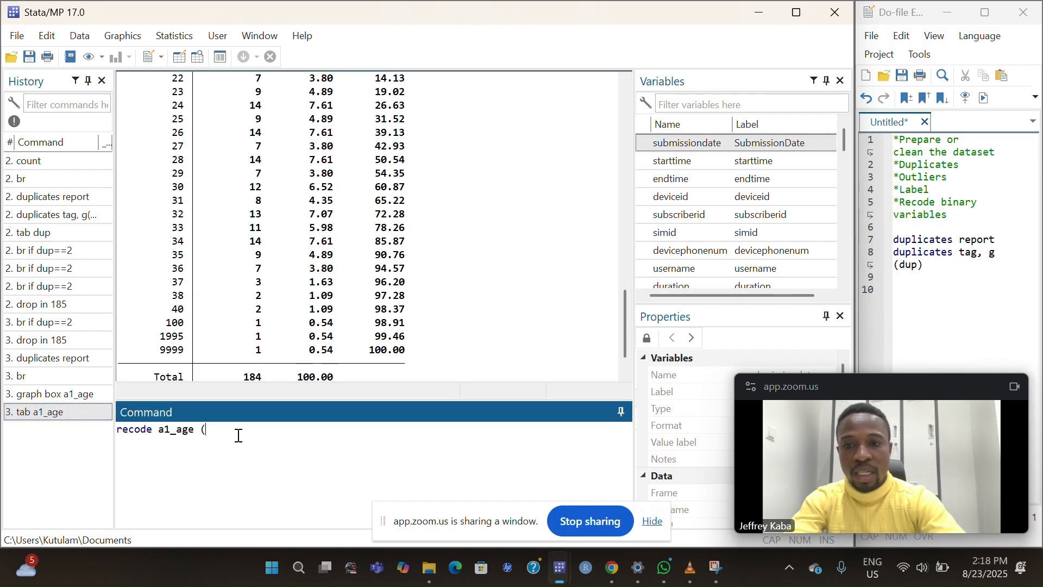
pyautogui.write('(9999=.')
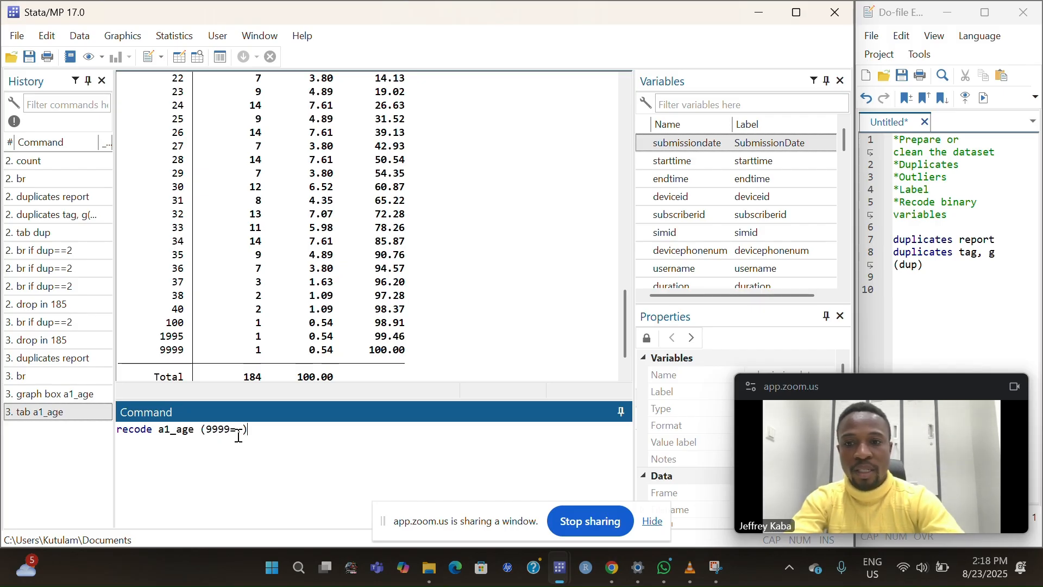
pyautogui.moveTo(270, 429); pyautogui.dragTo(108, 439)
pyautogui.hotkey('ctrl', 'c')
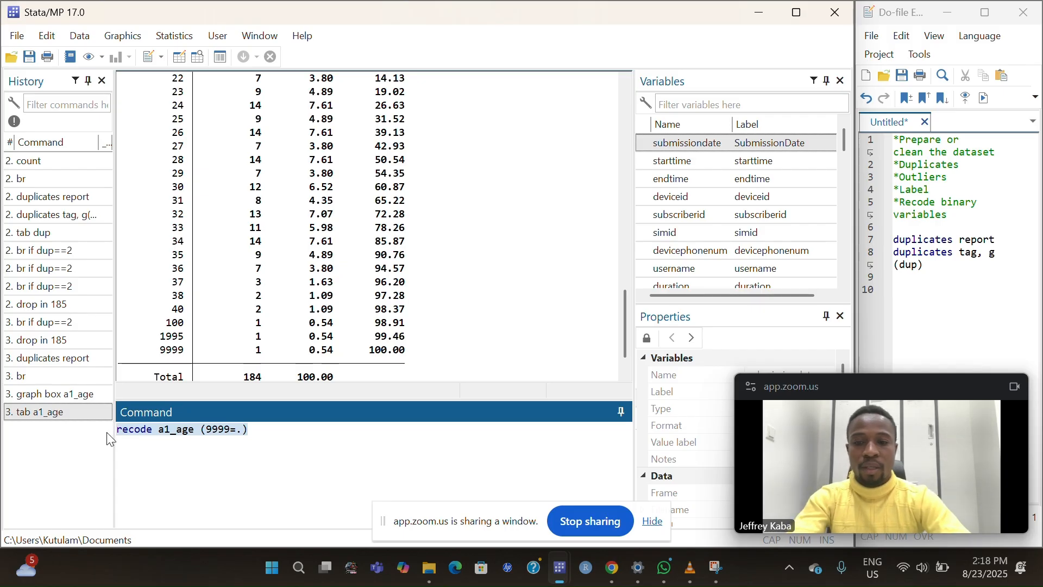
pyautogui.press('Return')
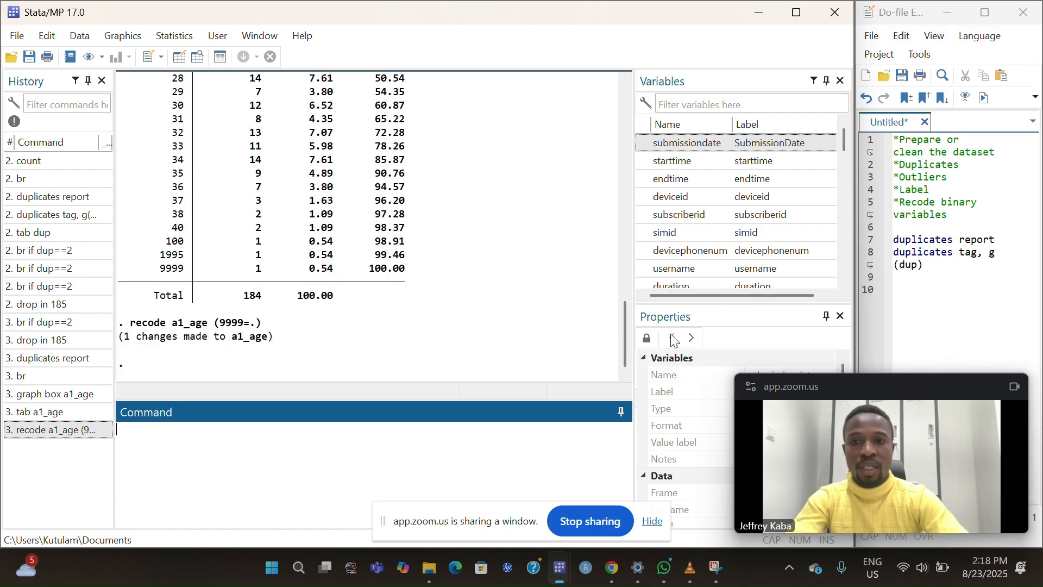
# Add the comment *outlier to the do-file below the duplicates commands, with the copied recode a1_age (9999=.) command under it
pyautogui.click(987, 268)
pyautogui.press('Return')
pyautogui.press('Return')
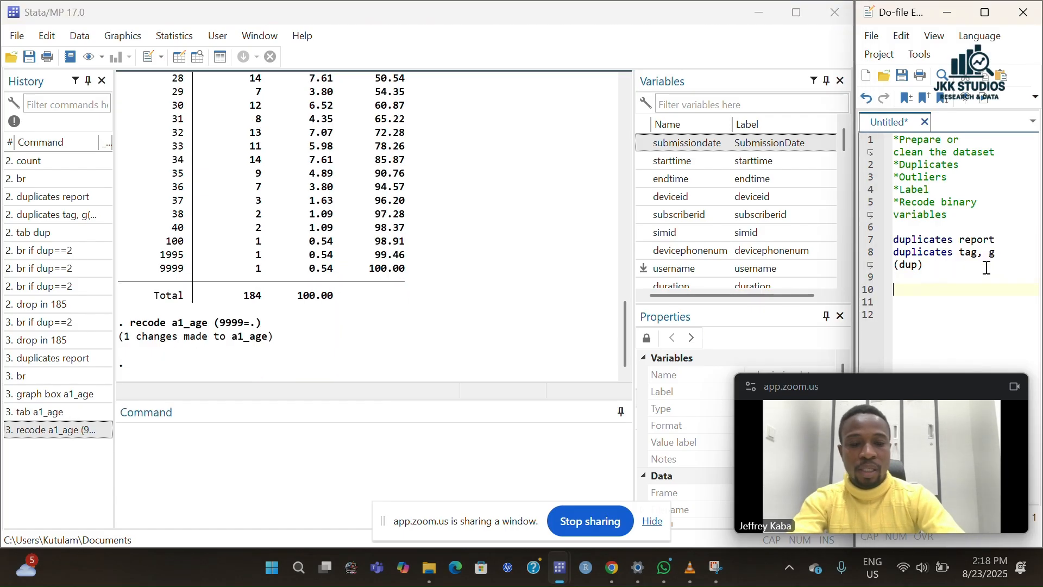
pyautogui.write('*out')
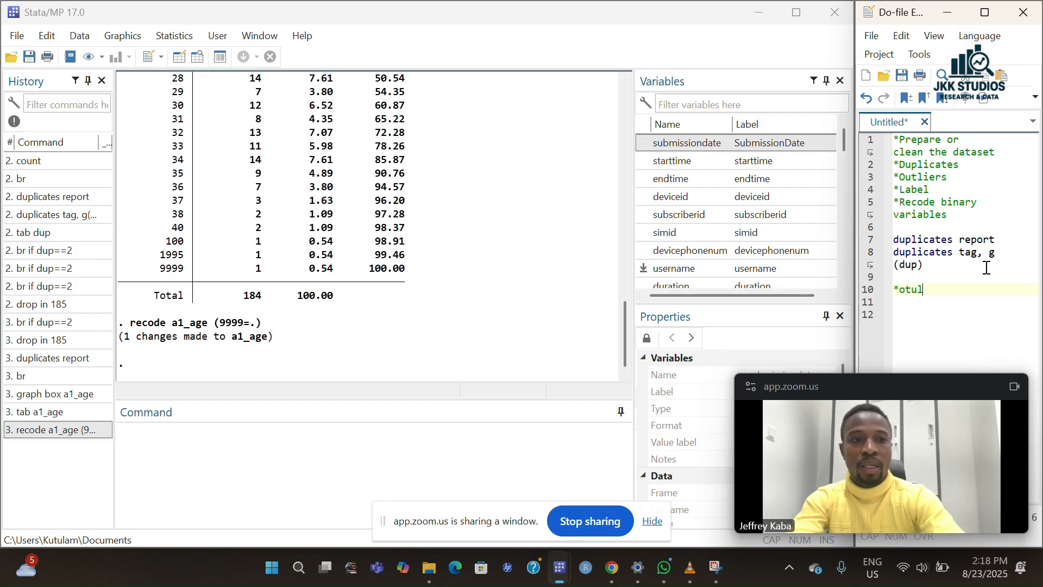
pyautogui.press('BackSpace')
pyautogui.press('BackSpace')
pyautogui.write('utlier')
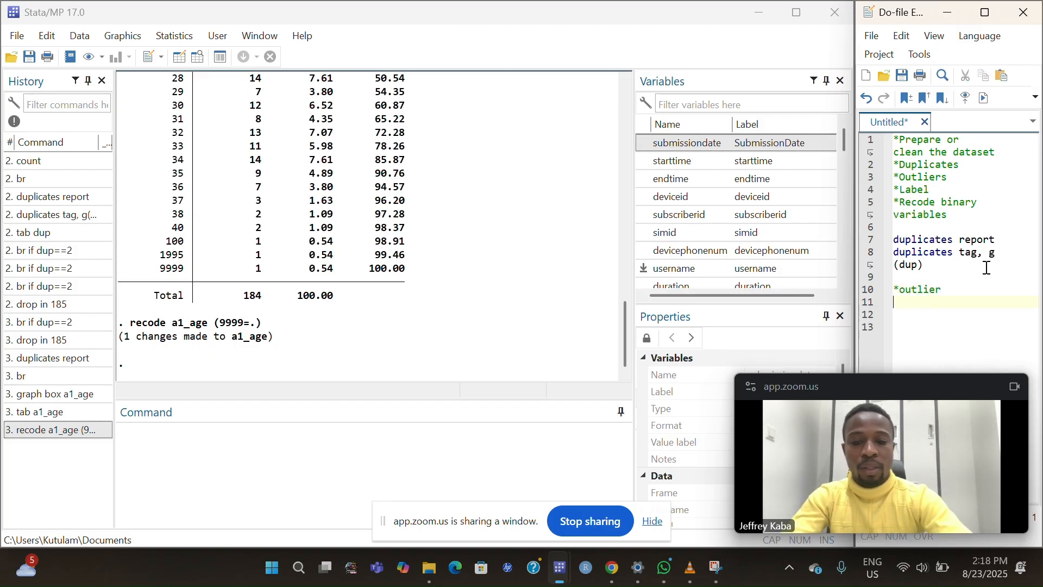
pyautogui.hotkey('ctrl', 'v')
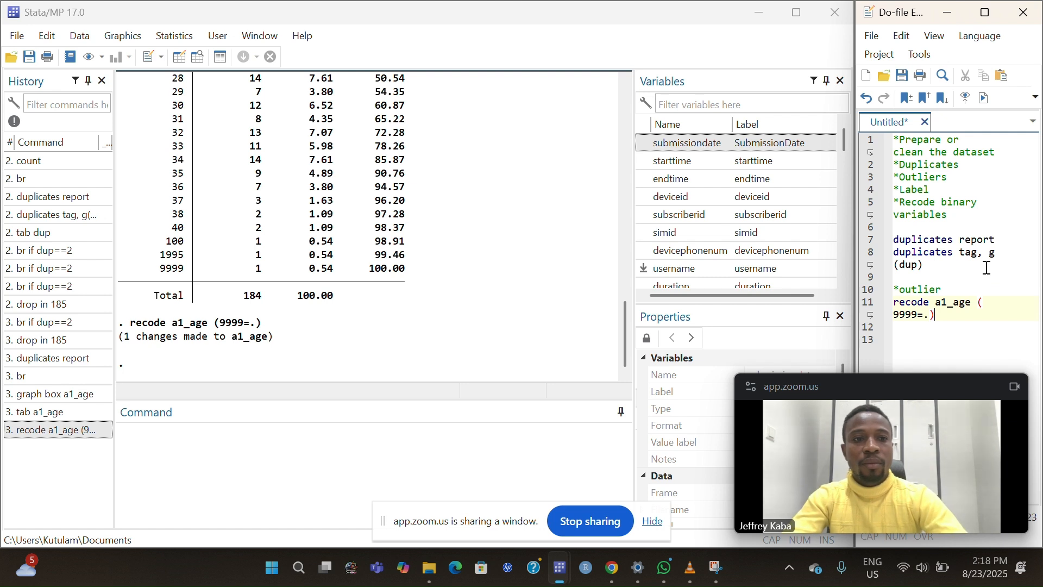
pyautogui.press('Return')
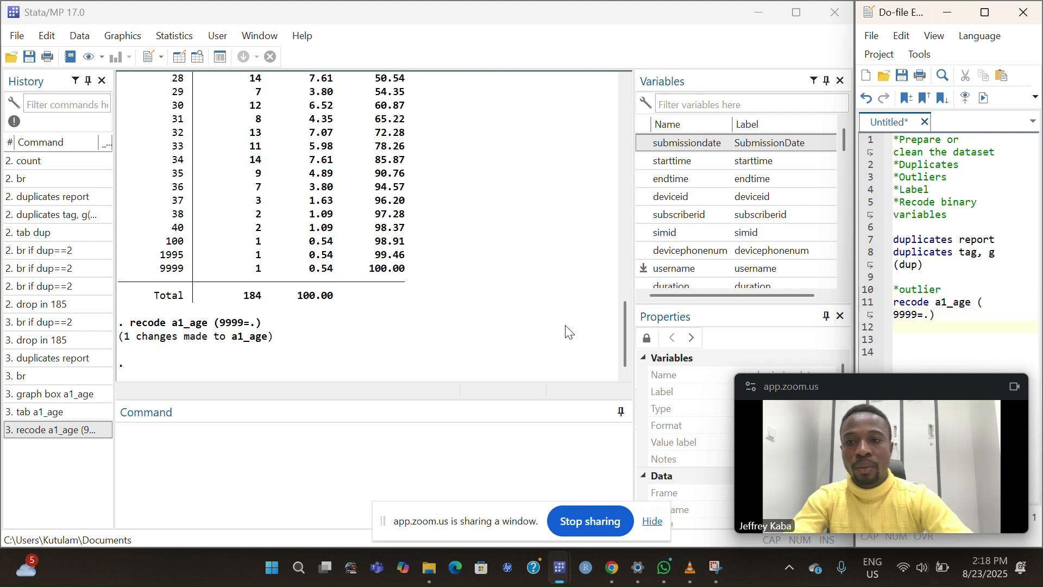
# Tabulate a1_age again, and recode the age value 1995 to 30 by running recode a1_age (1995=30), copying the command before executing it
pyautogui.doubleClick(50, 412)
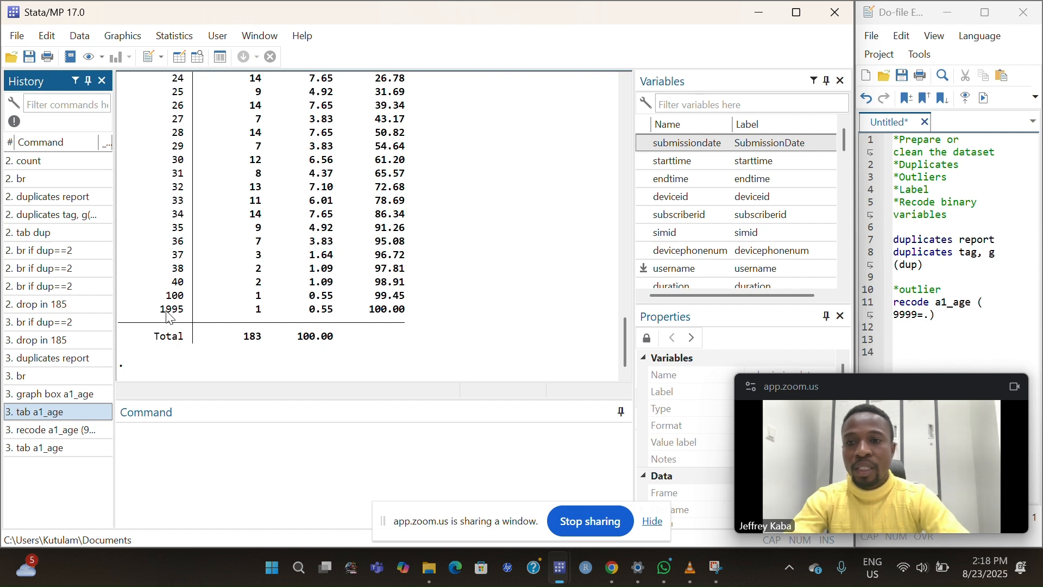
pyautogui.click(52, 449)
pyautogui.doubleClick(128, 431)
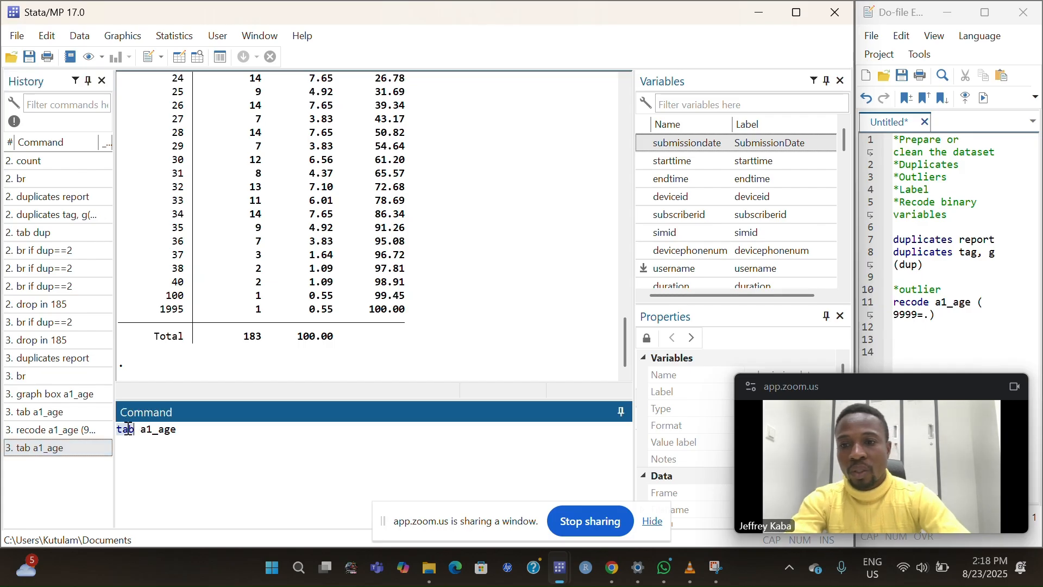
pyautogui.write('recode')
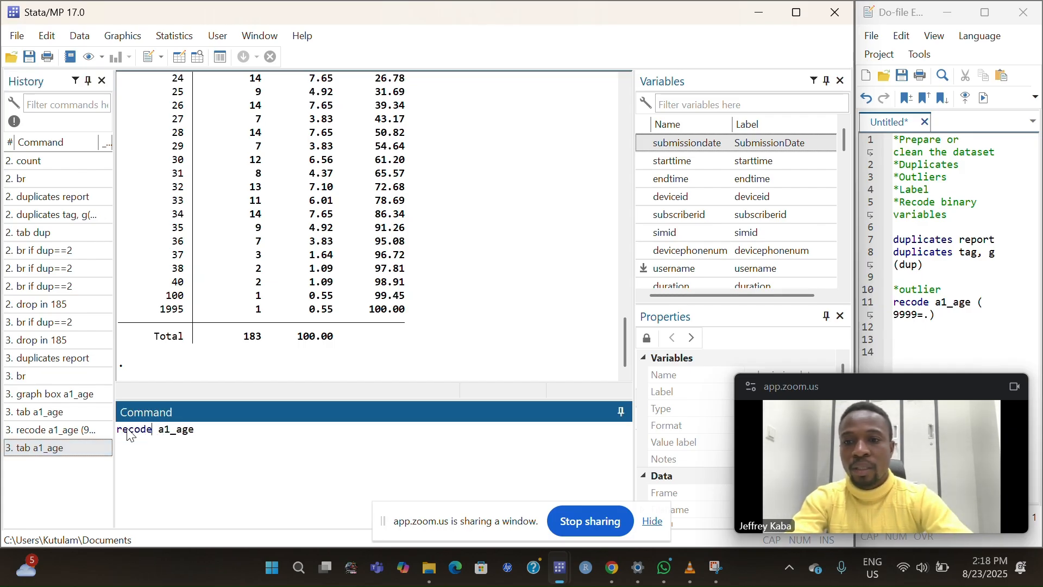
pyautogui.write(' a1_age (')
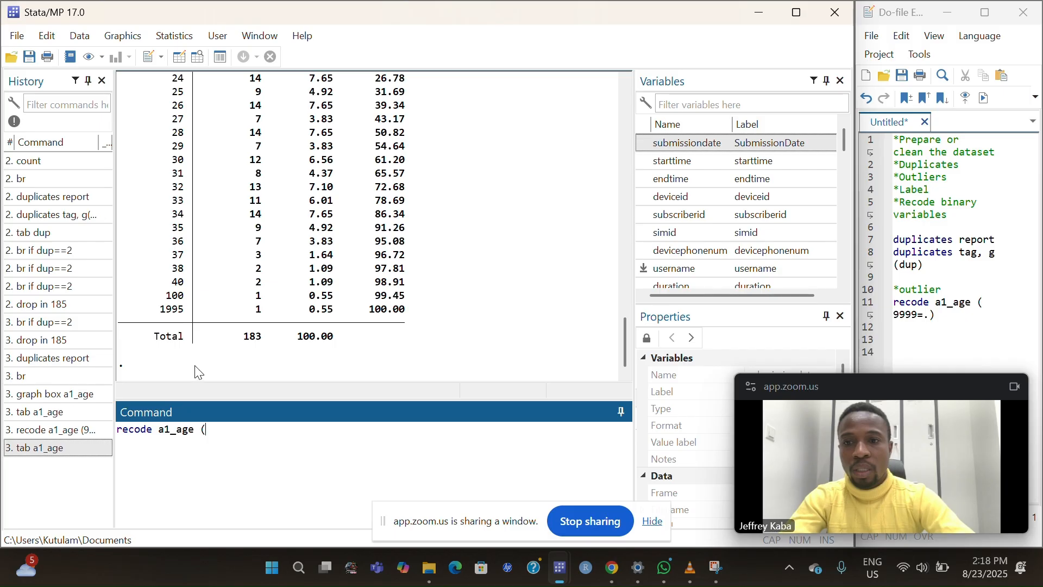
pyautogui.write('199')
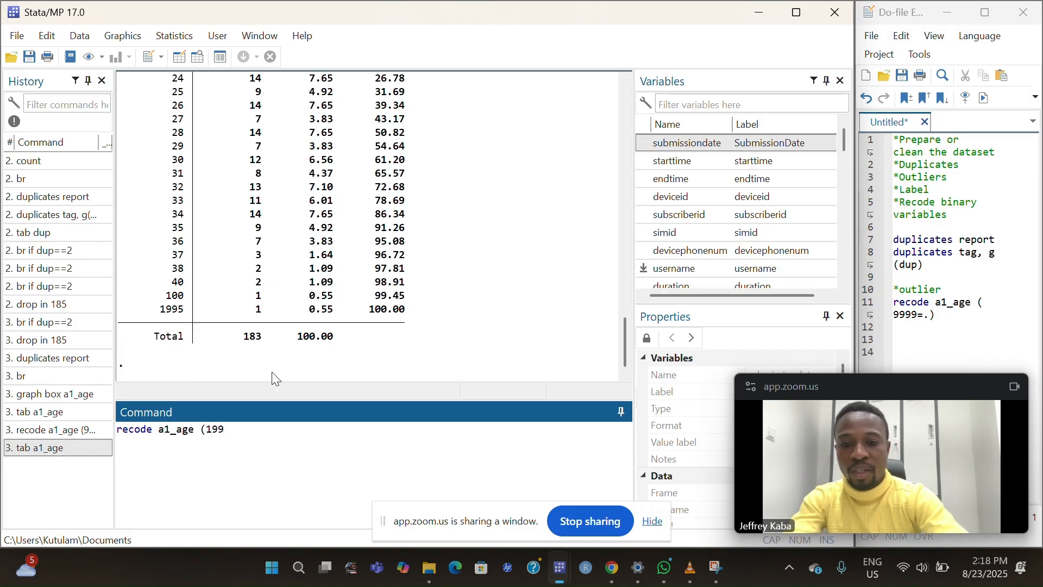
pyautogui.write('5=')
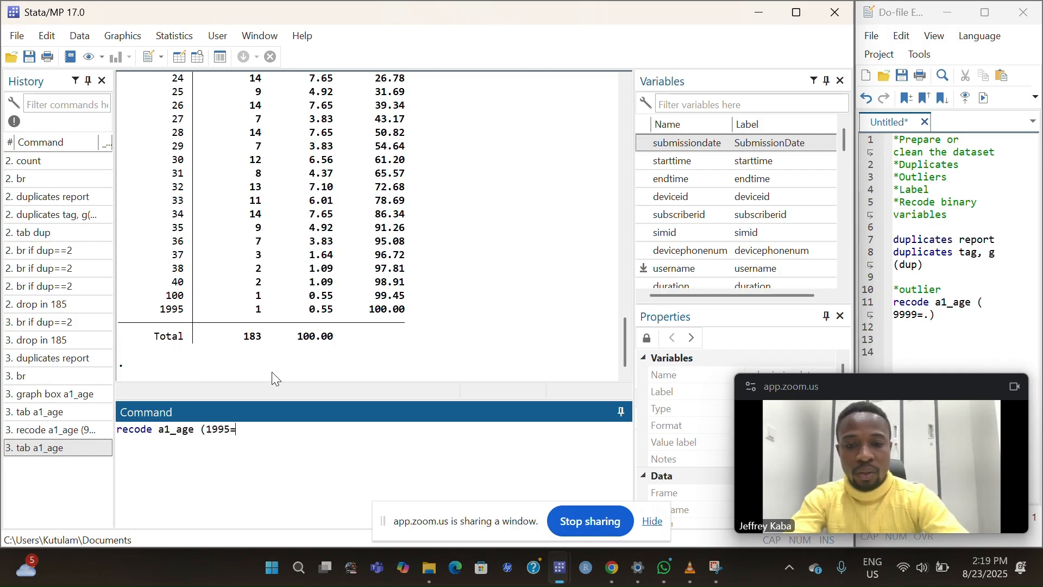
pyautogui.write('30)')
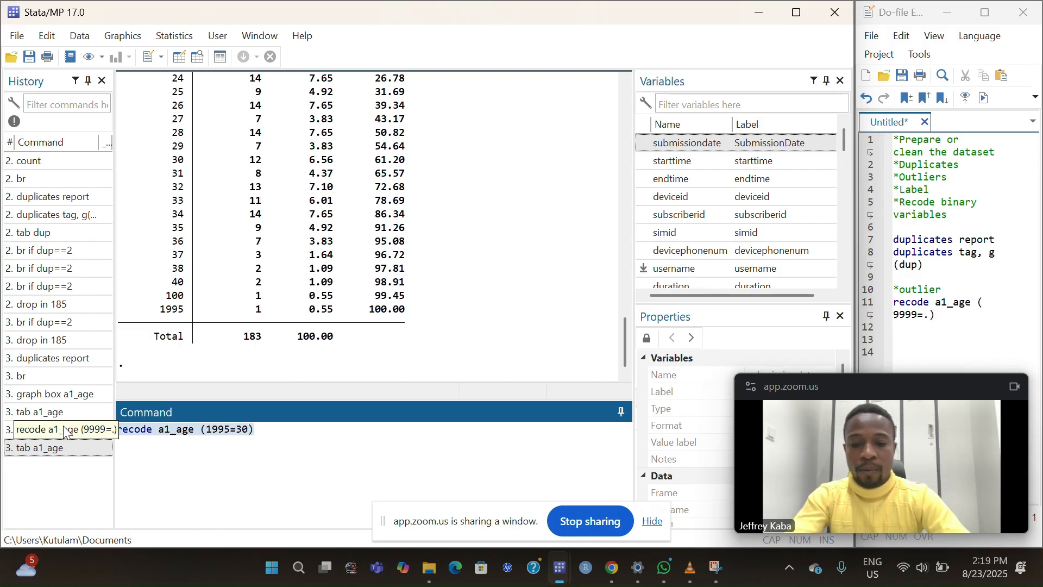
pyautogui.press('Return')
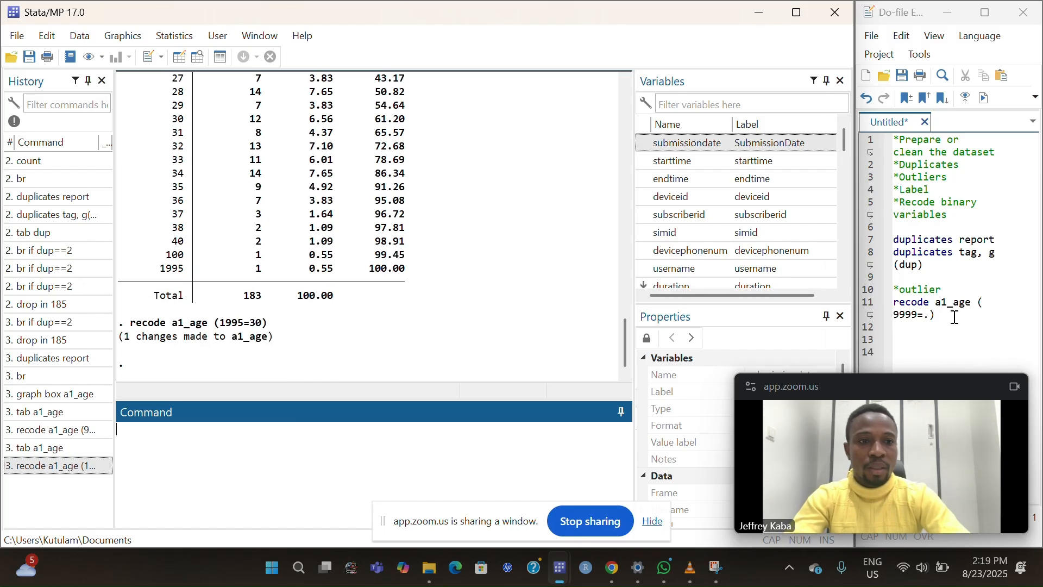
# Add the copied recode a1_age (1995=30) command to the do-file below the 9999 recode
pyautogui.click(955, 317)
pyautogui.write('recode a1_age (1995=30)')
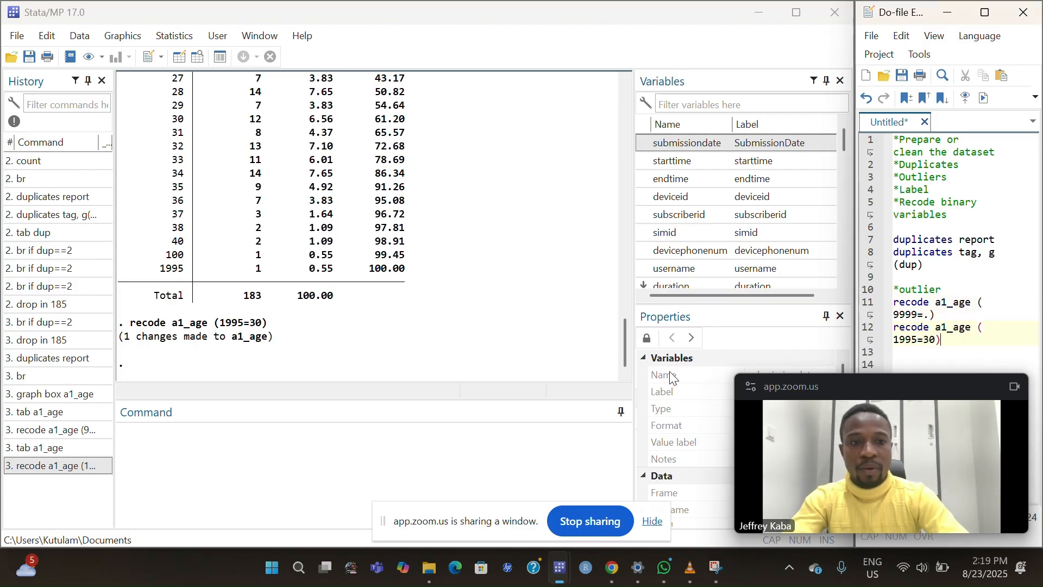
pyautogui.click(250, 425)
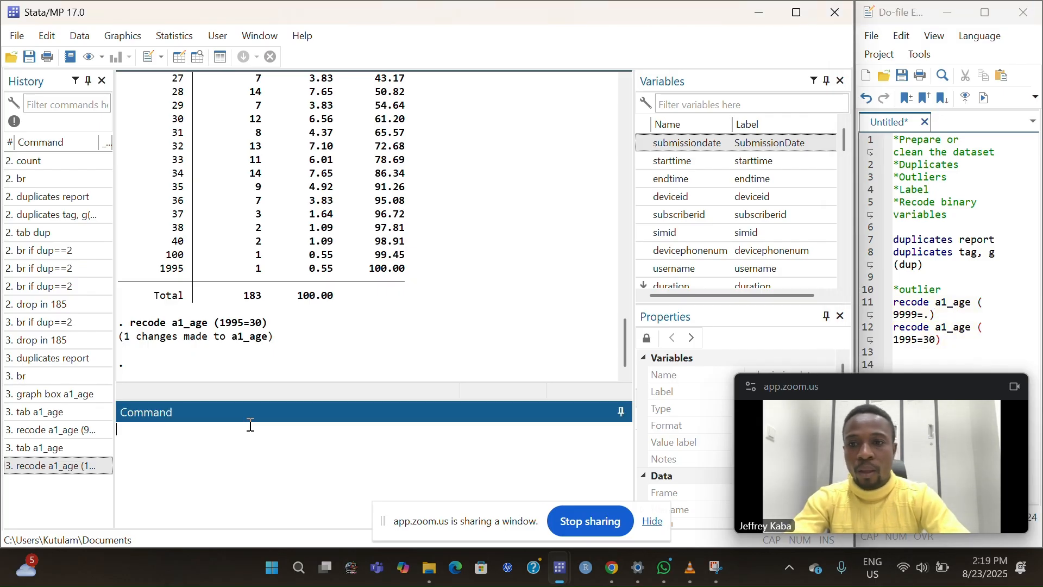
# Rerun tab a1_age and read through the frequency table for remaining implausible ages
pyautogui.doubleClick(52, 448)
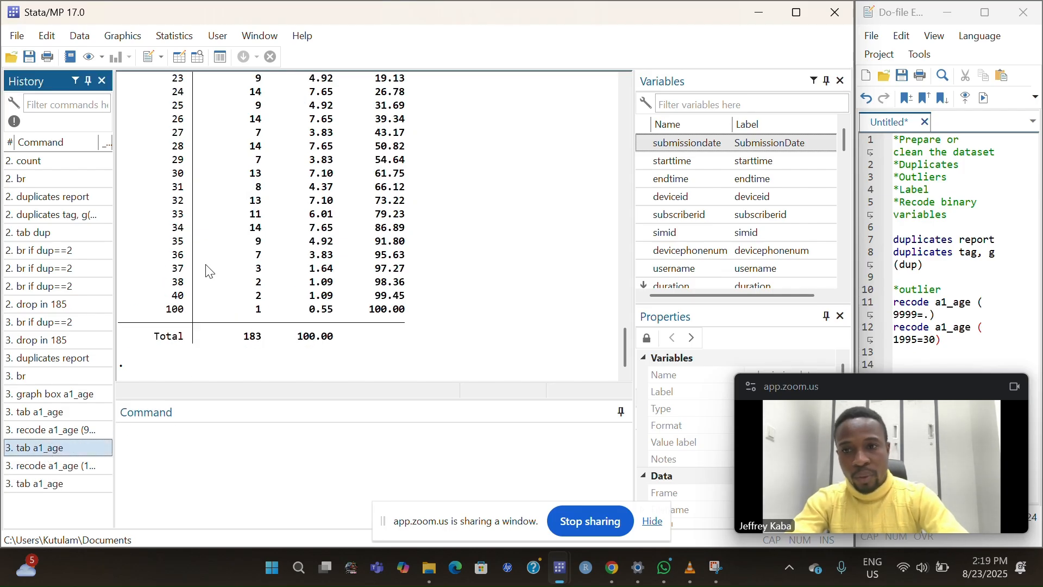
pyautogui.scroll(1, 233, 216)
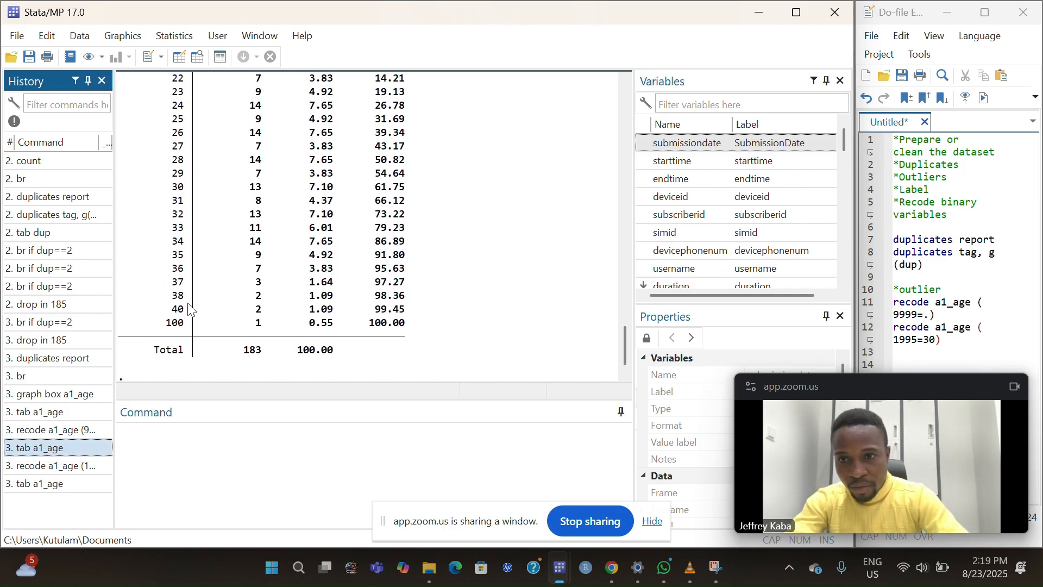
pyautogui.scroll(1, 189, 182)
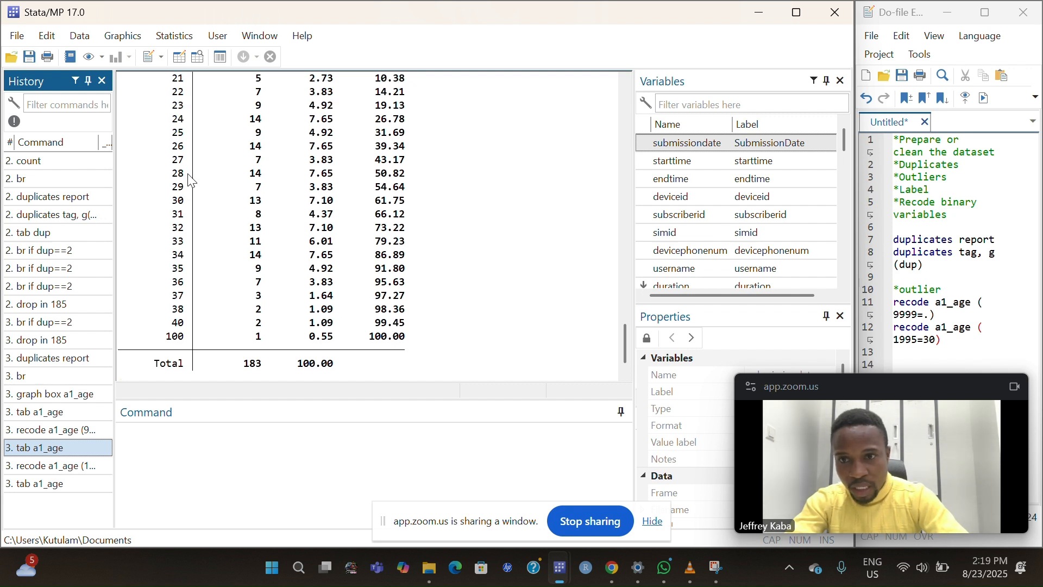
pyautogui.scroll(2, 217, 158)
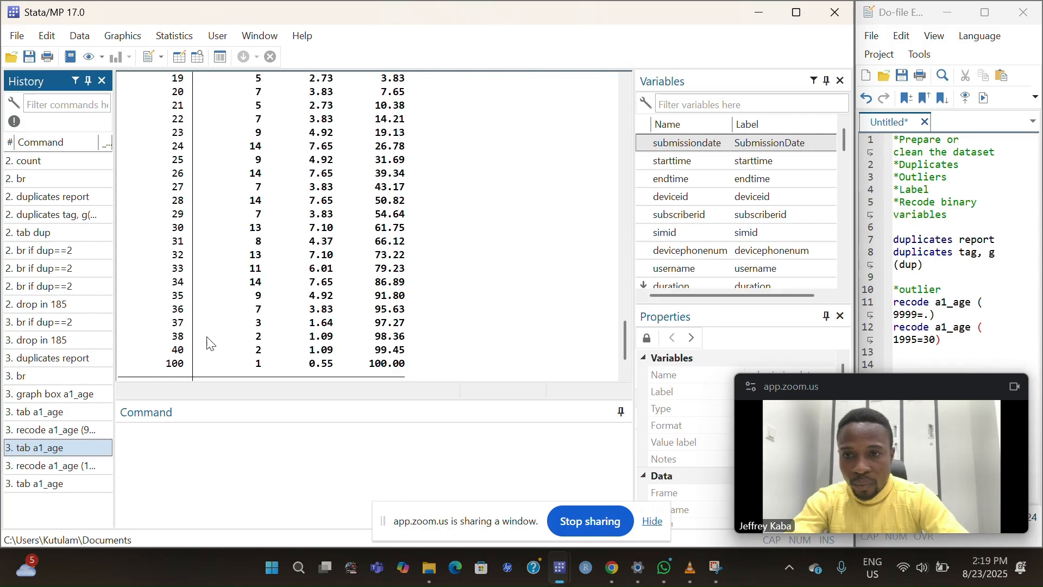
pyautogui.scroll(2, 212, 206)
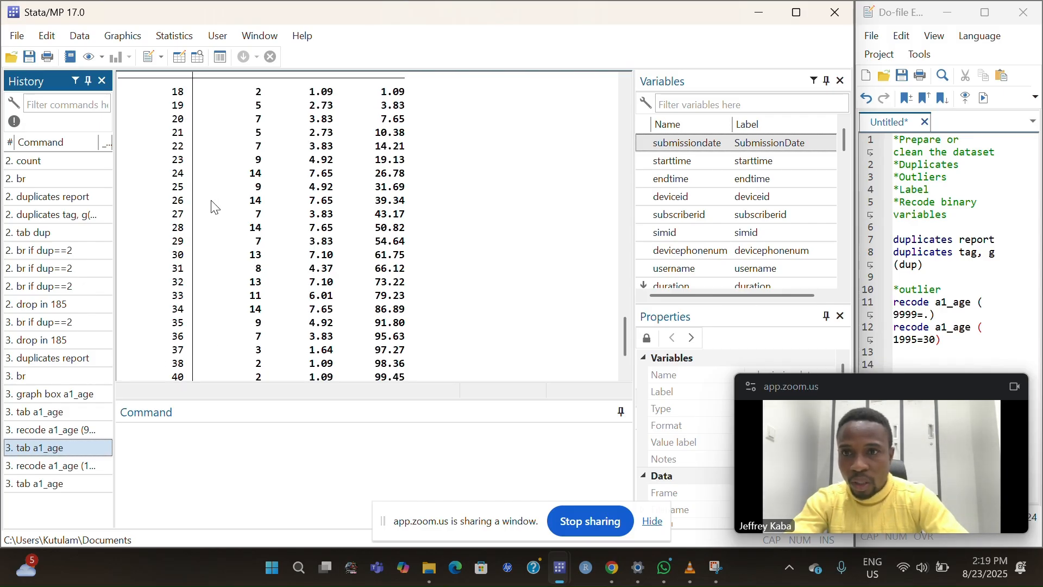
pyautogui.scroll(-1, 182, 362)
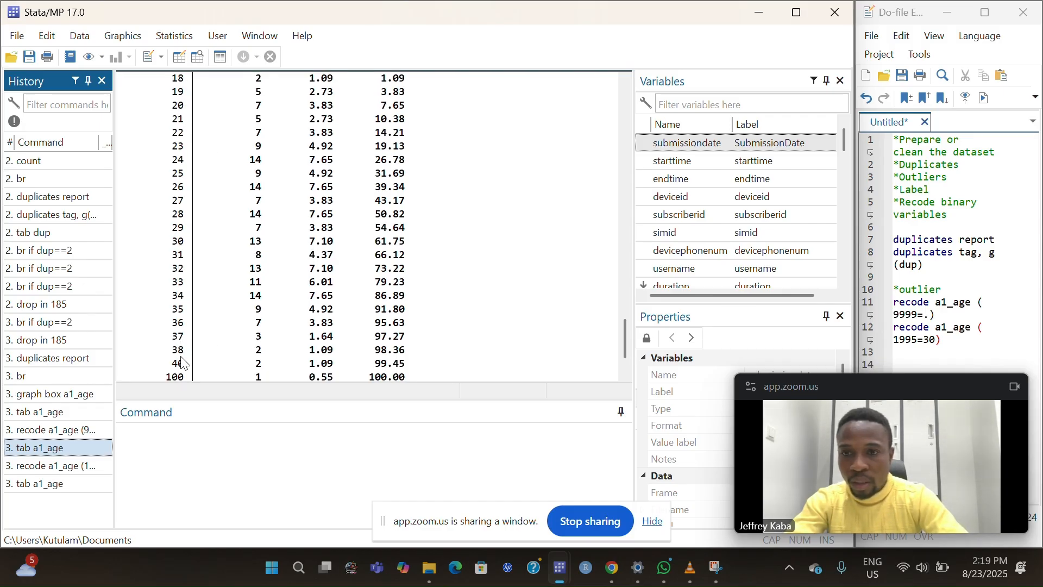
pyautogui.scroll(-1, 182, 361)
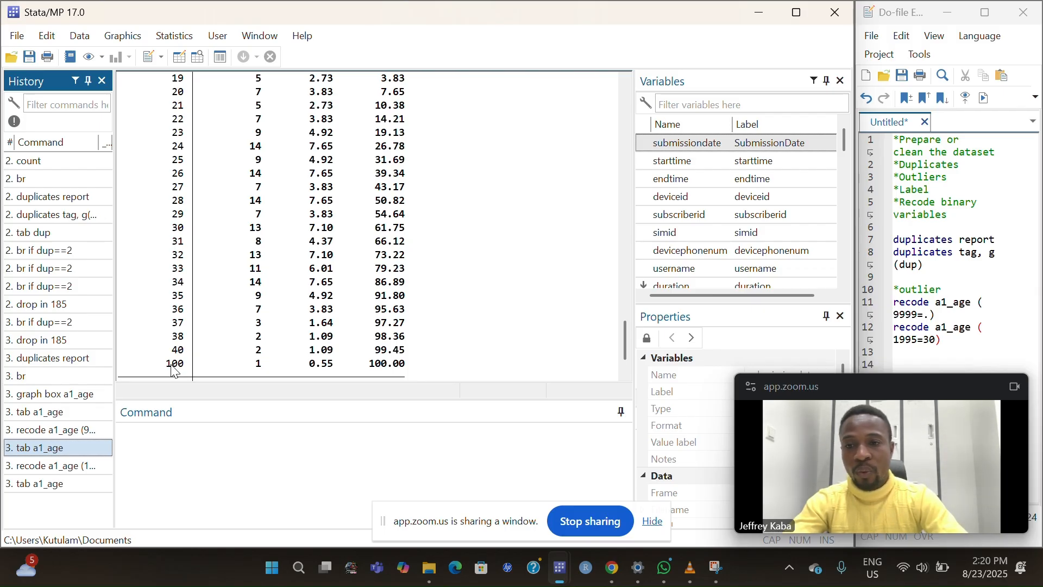
# Rework the earlier 1995 recode command into recode a1_age (100=.) and copy it
pyautogui.click(63, 466)
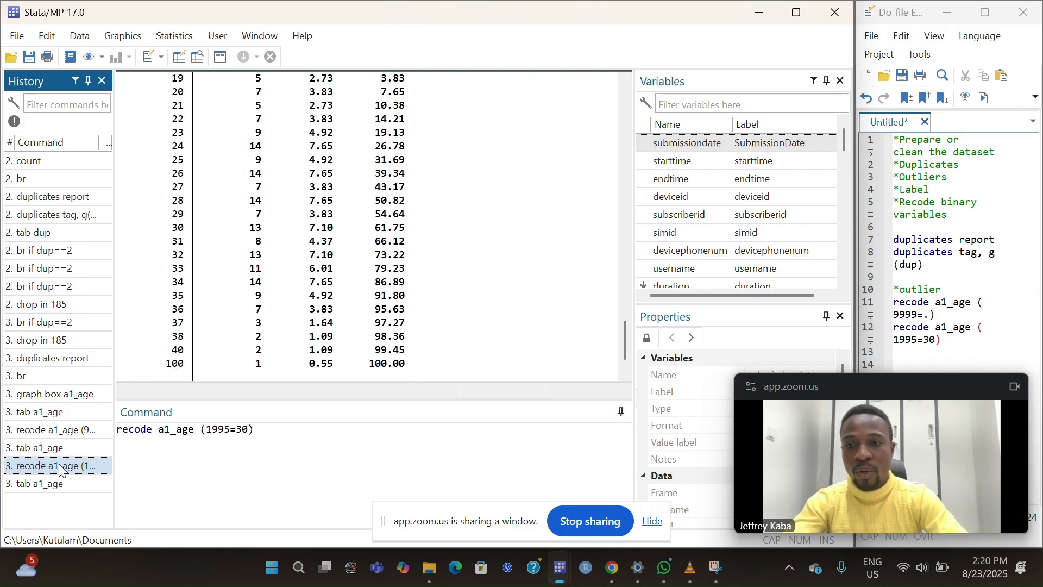
pyautogui.doubleClick(140, 430)
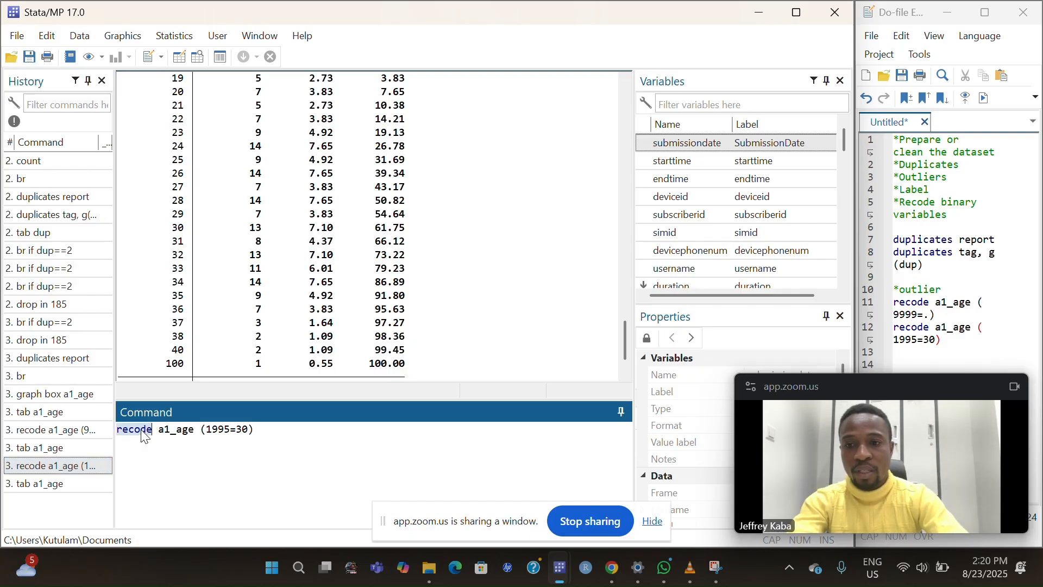
pyautogui.write('recode')
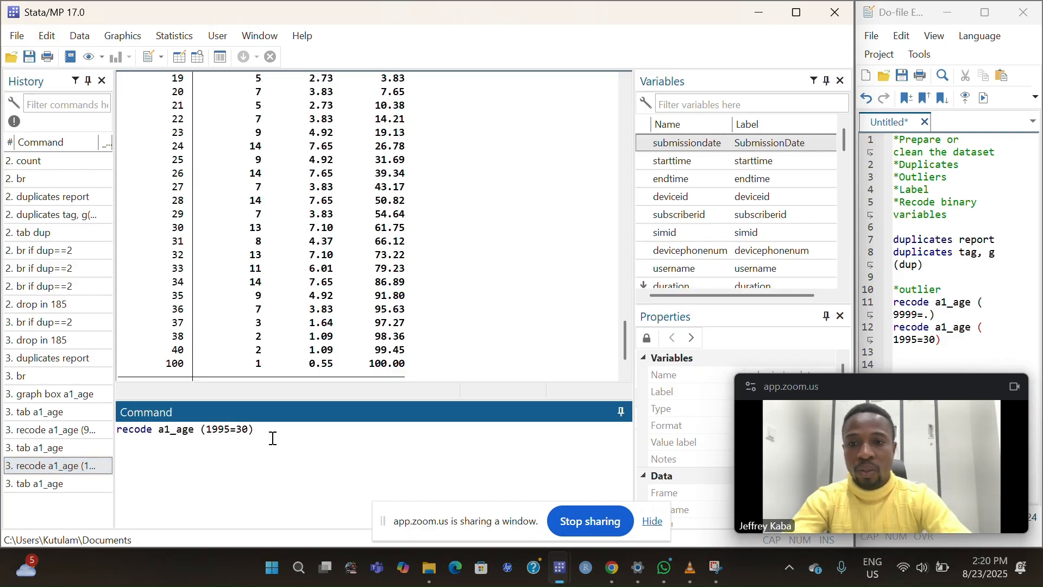
pyautogui.click(281, 433)
pyautogui.doubleClick(222, 431)
pyautogui.write('100')
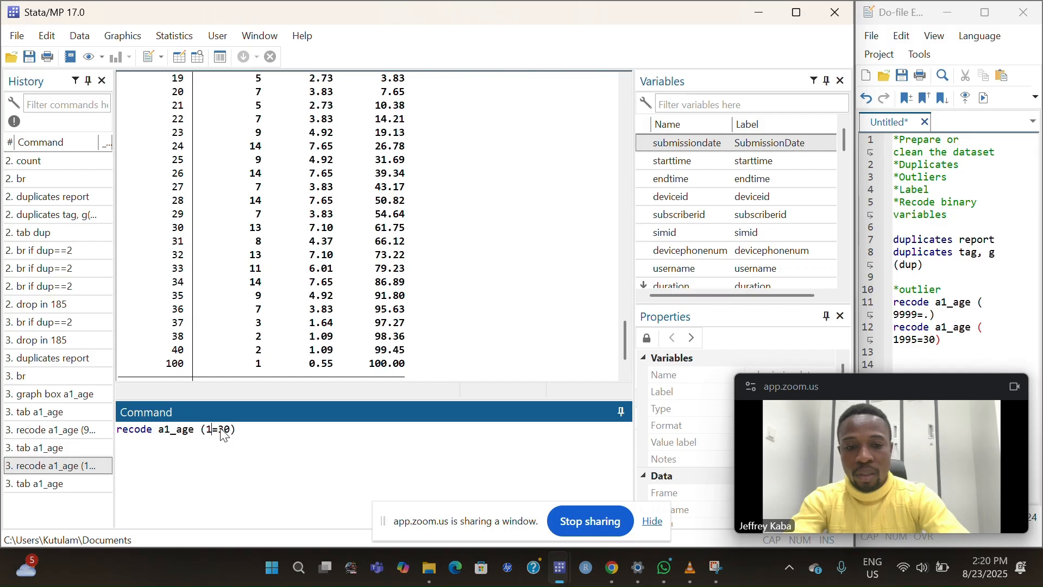
pyautogui.click(242, 430)
pyautogui.press('BackSpace')
pyautogui.press('BackSpace')
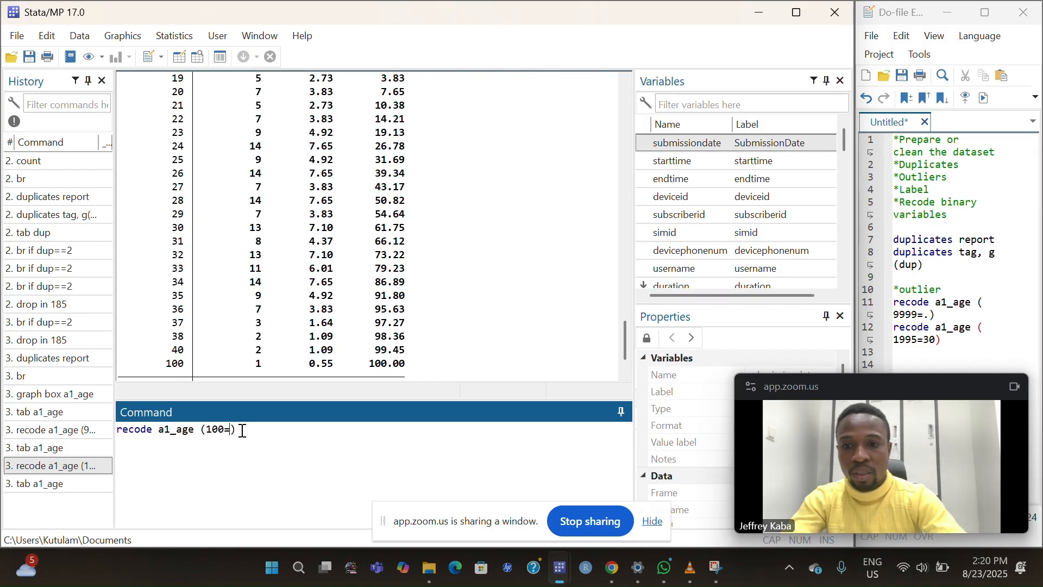
pyautogui.write('.')
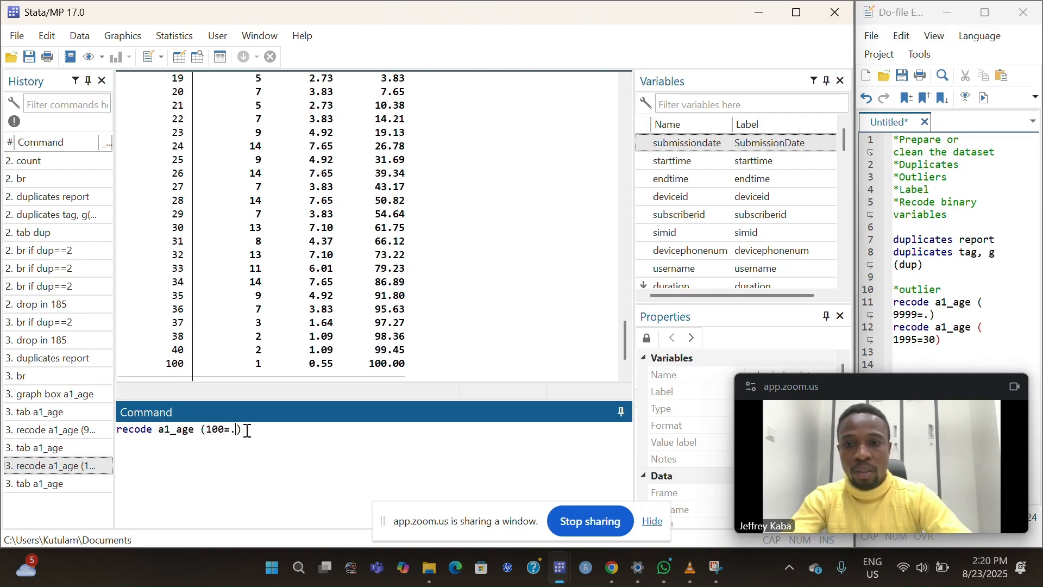
pyautogui.moveTo(243, 430); pyautogui.dragTo(115, 429)
pyautogui.hotkey('ctrl', 'c')
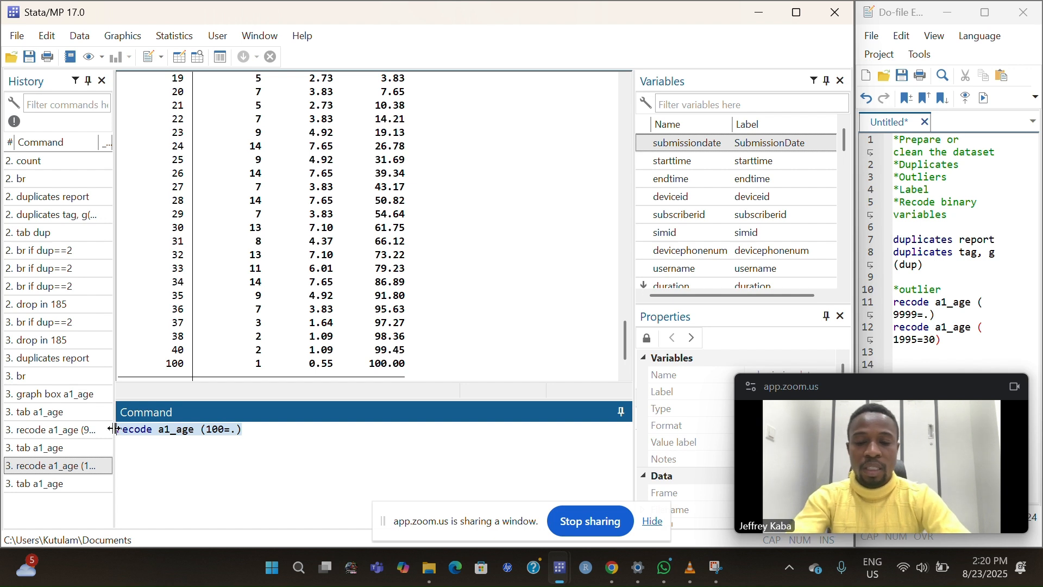
# Record recode a1_age (100=.) in the do-file below the 1995 recode, and run the command to set age 100 to missing
pyautogui.click(949, 347)
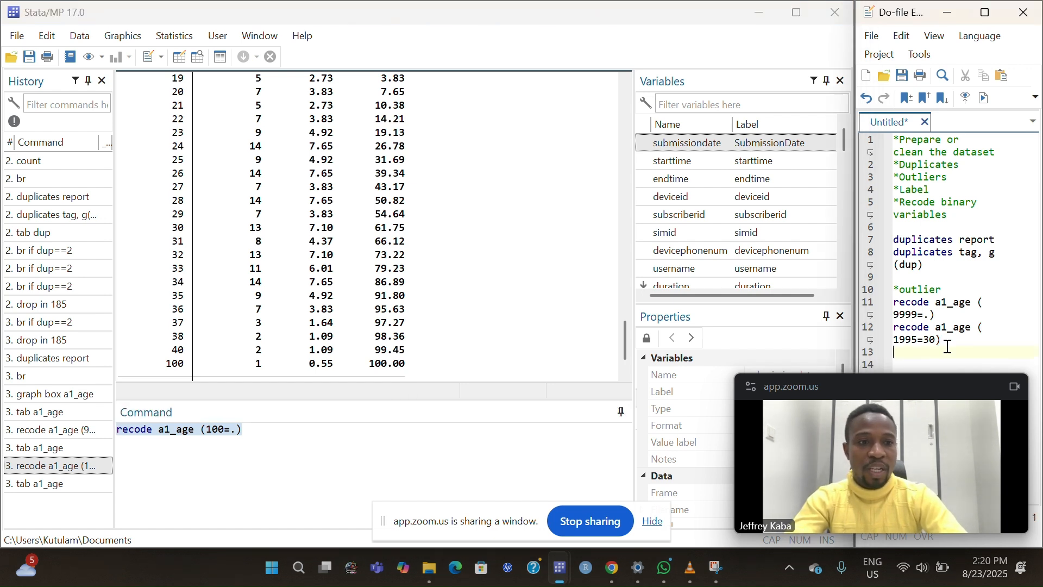
pyautogui.hotkey('ctrl', 'v')
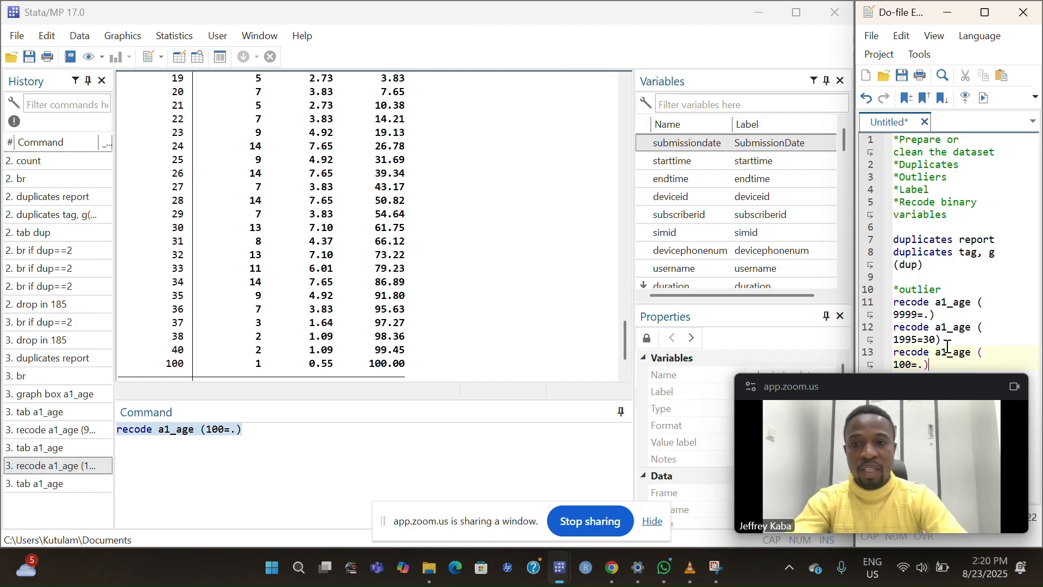
pyautogui.click(379, 476)
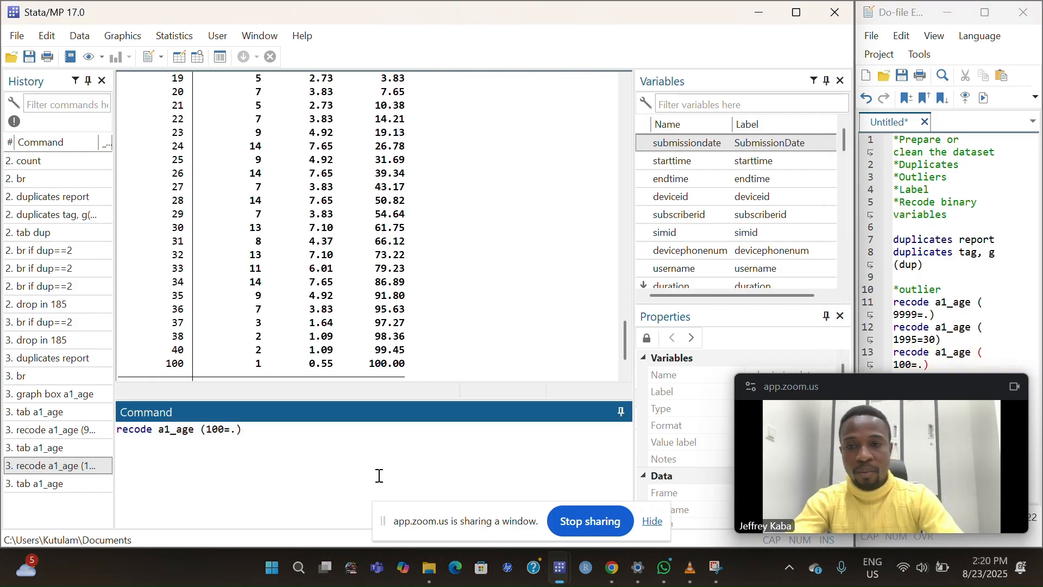
pyautogui.press('Return')
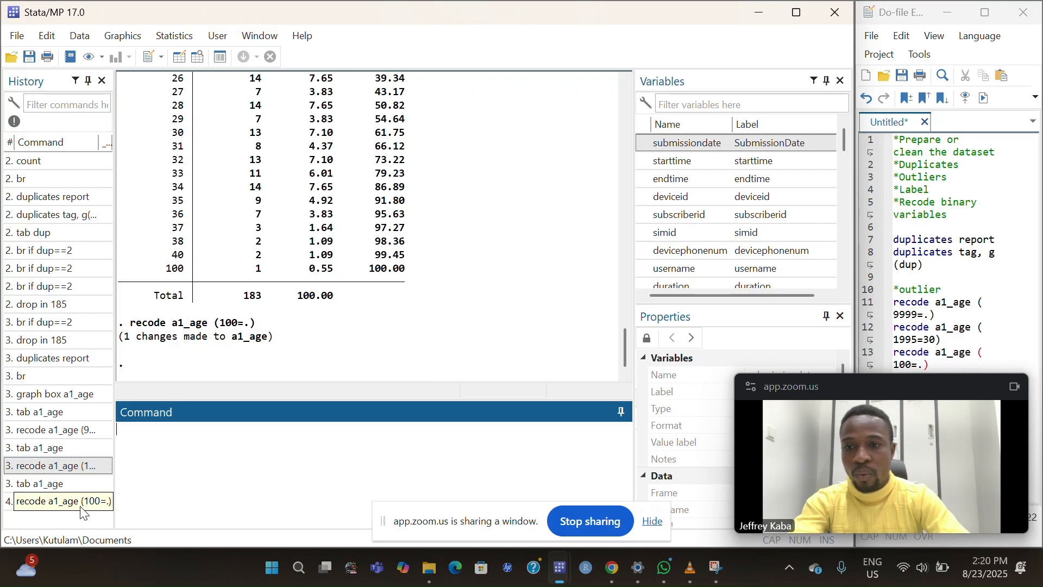
# Estimate the average age of respondents by running mean a1_age
pyautogui.write('mean')
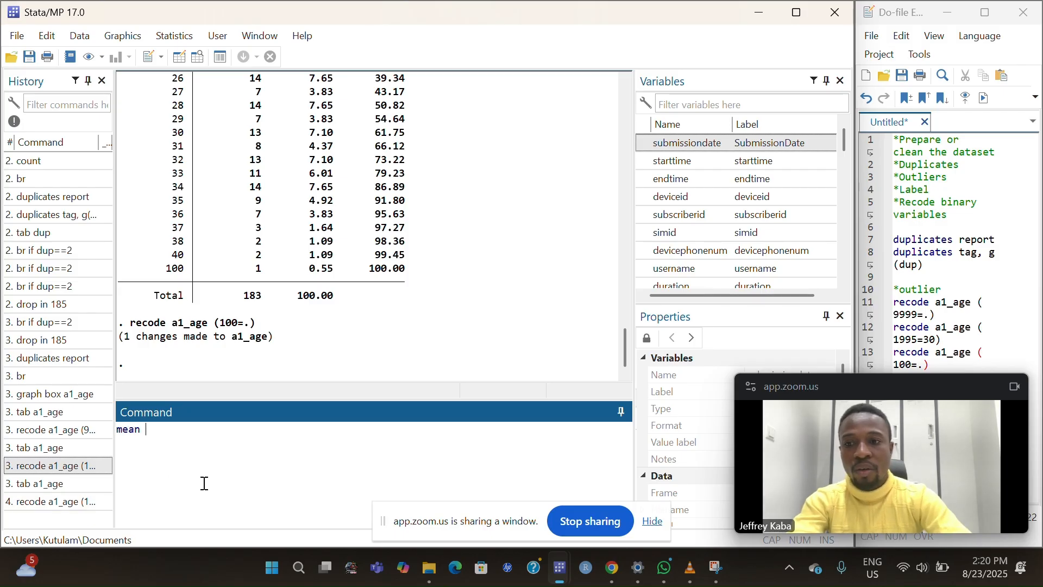
pyautogui.click(57, 450)
pyautogui.doubleClick(125, 430)
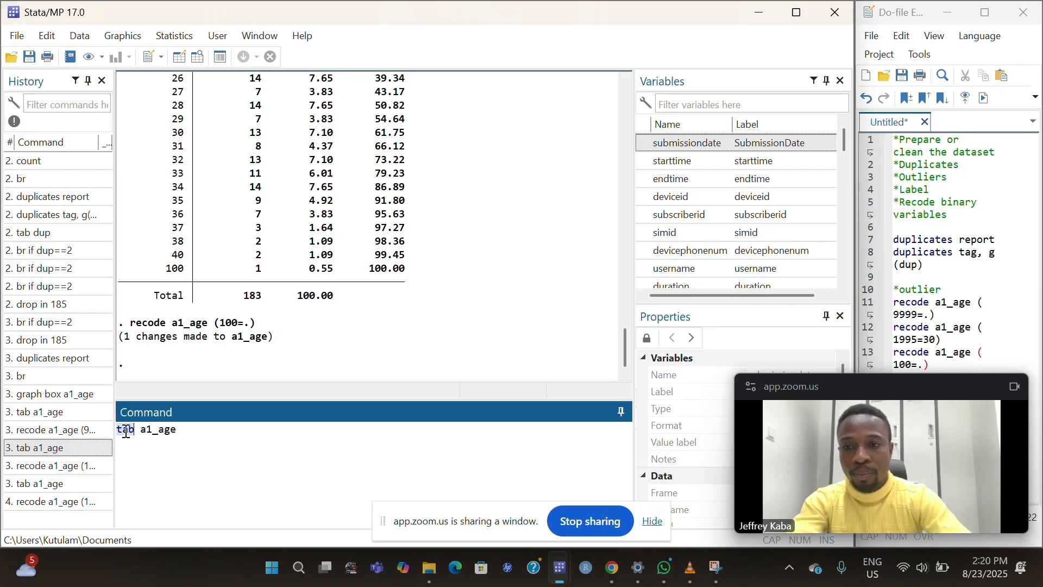
pyautogui.write('mean')
pyautogui.press('Return')
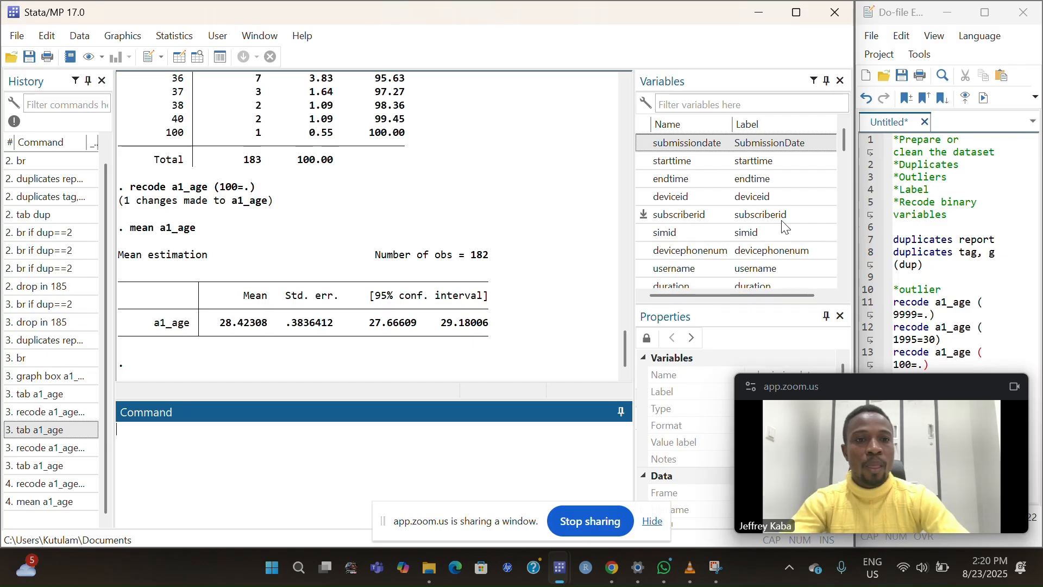
# Look through the variables list down to the a1_age to a6_religion variables, checking their names and labels
pyautogui.click(845, 282)
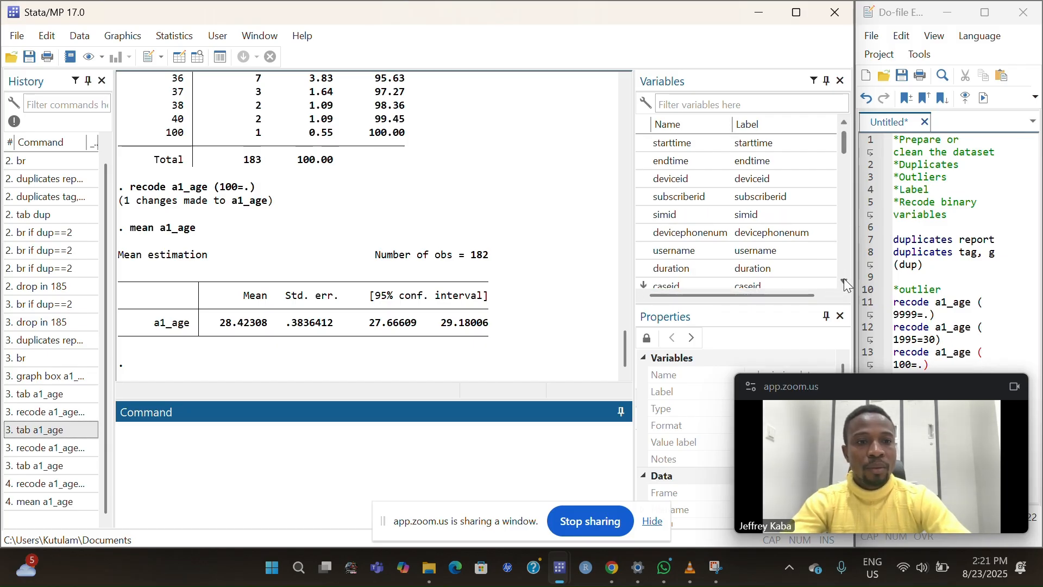
pyautogui.click(844, 279)
pyautogui.click(844, 280)
pyautogui.click(845, 282)
pyautogui.click(844, 281)
pyautogui.click(844, 282)
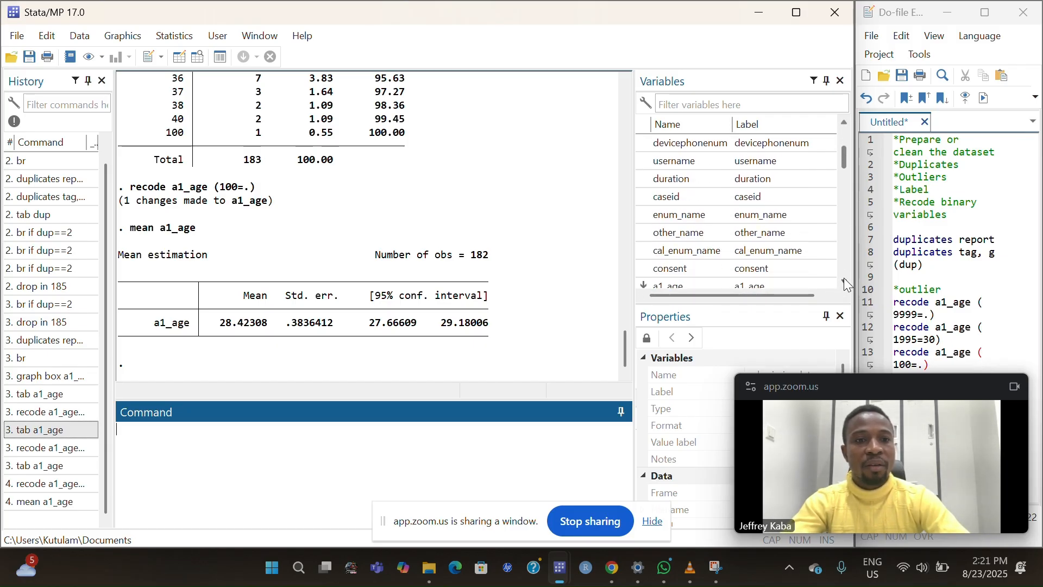
pyautogui.click(844, 282)
pyautogui.click(845, 282)
pyautogui.click(844, 282)
pyautogui.click(845, 282)
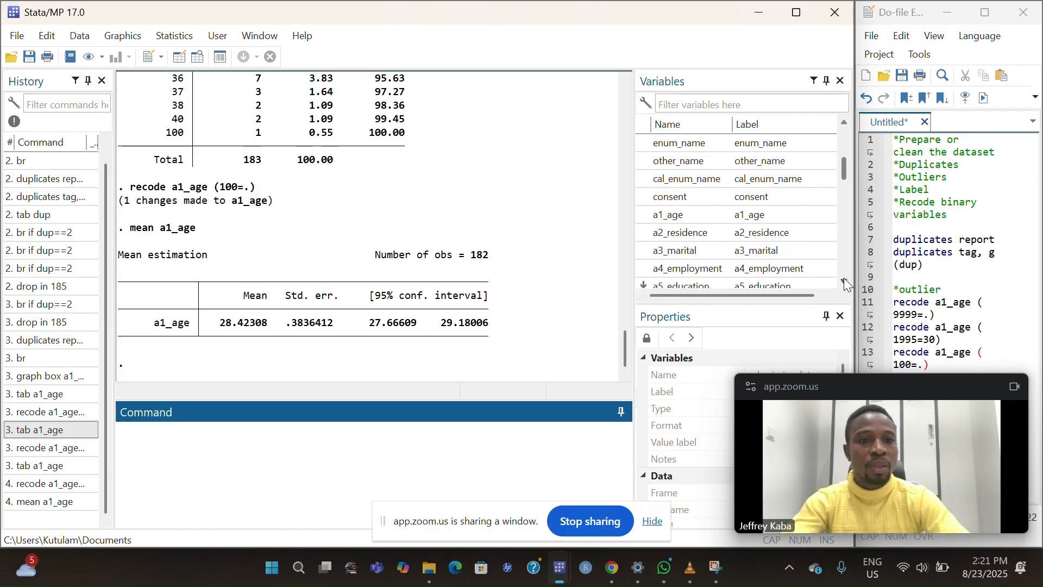
pyautogui.click(844, 282)
pyautogui.click(844, 282)
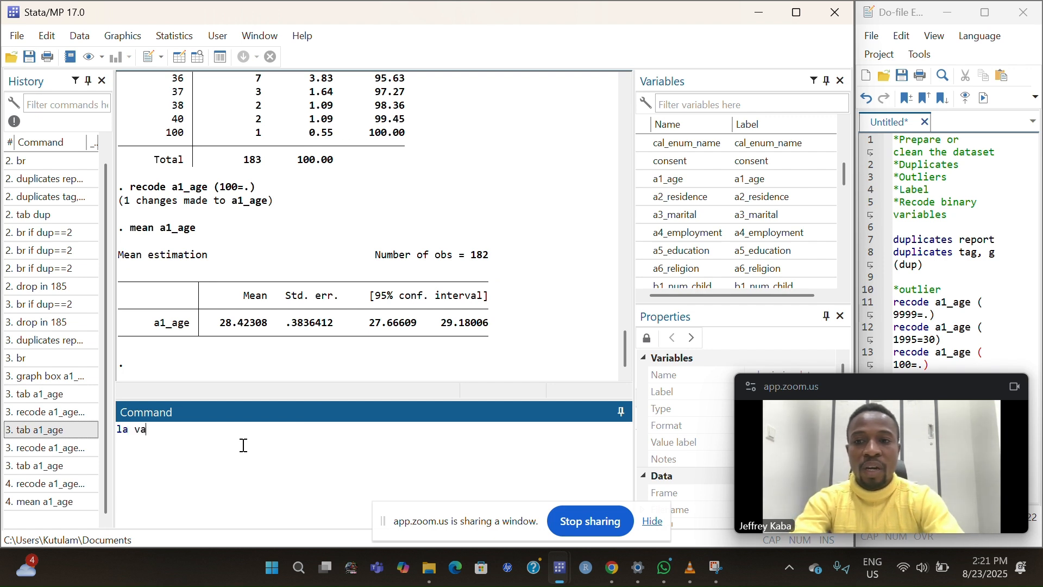
# Label the variable a1_age as "Age of respondent" by running la var a1_age "Age of respondent"
pyautogui.click(650, 184)
pyautogui.click(272, 450)
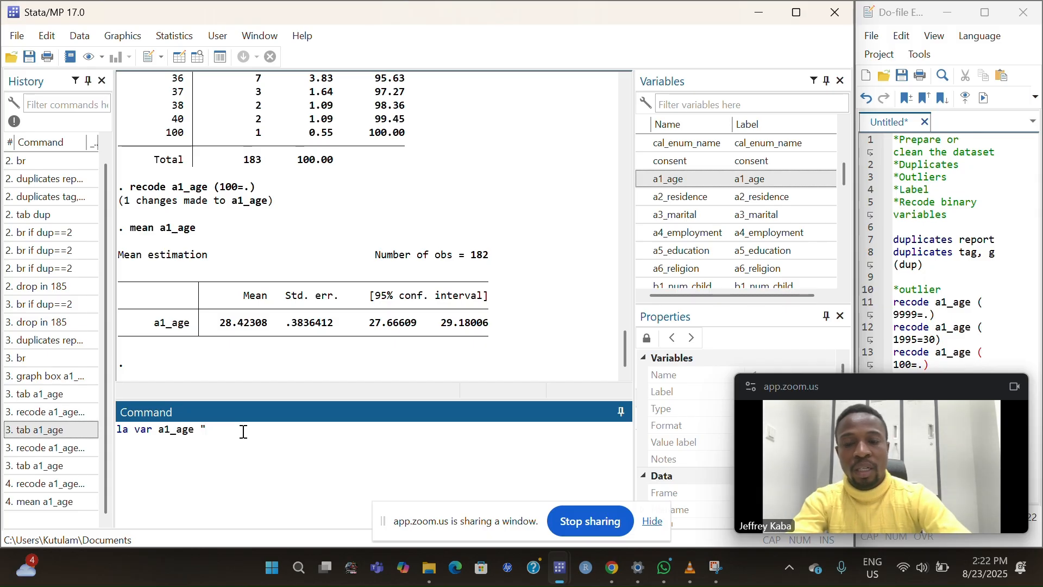
pyautogui.write('Age ')
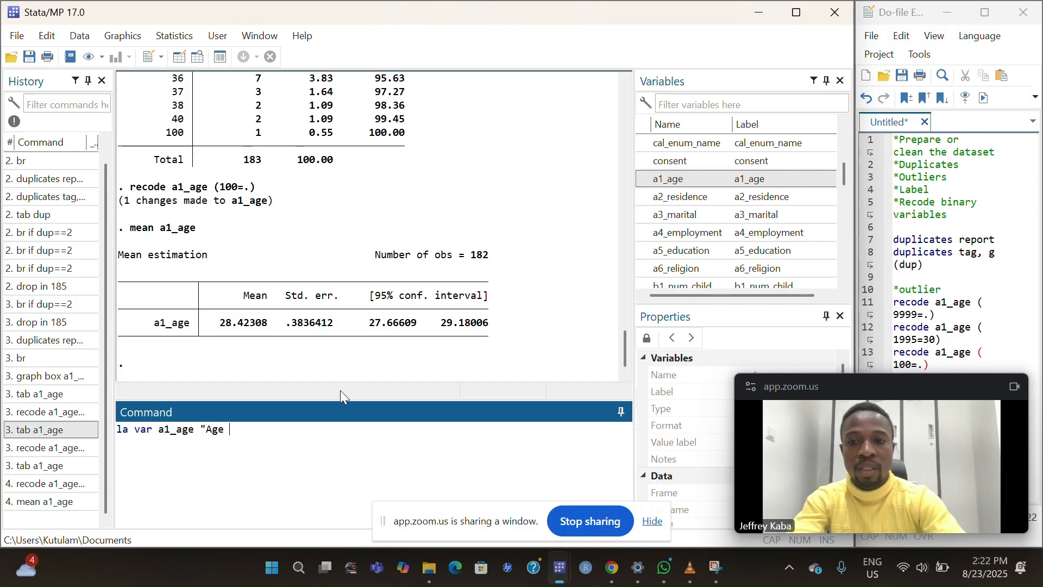
pyautogui.write('of respond')
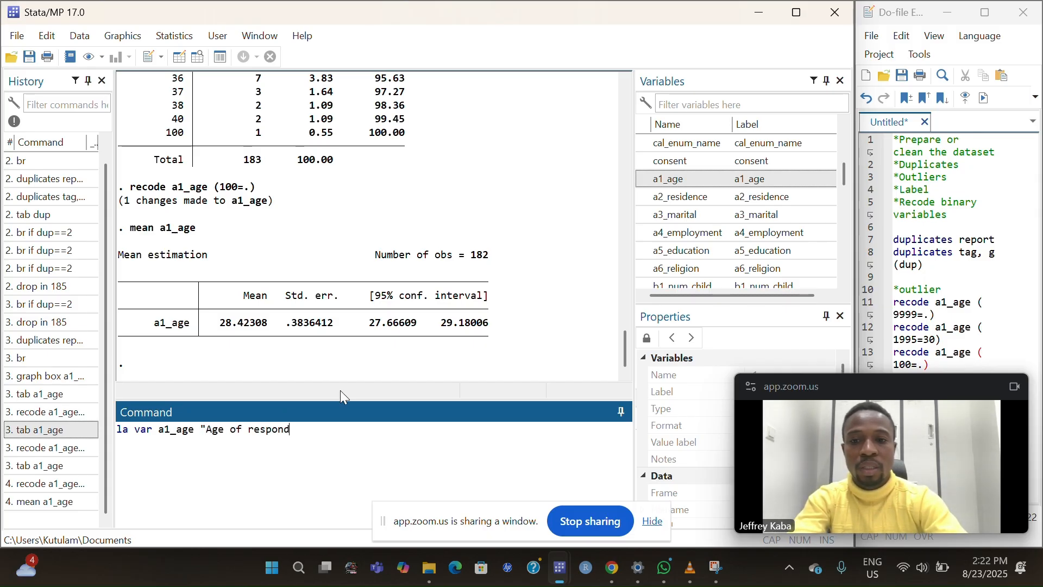
pyautogui.write('ent"')
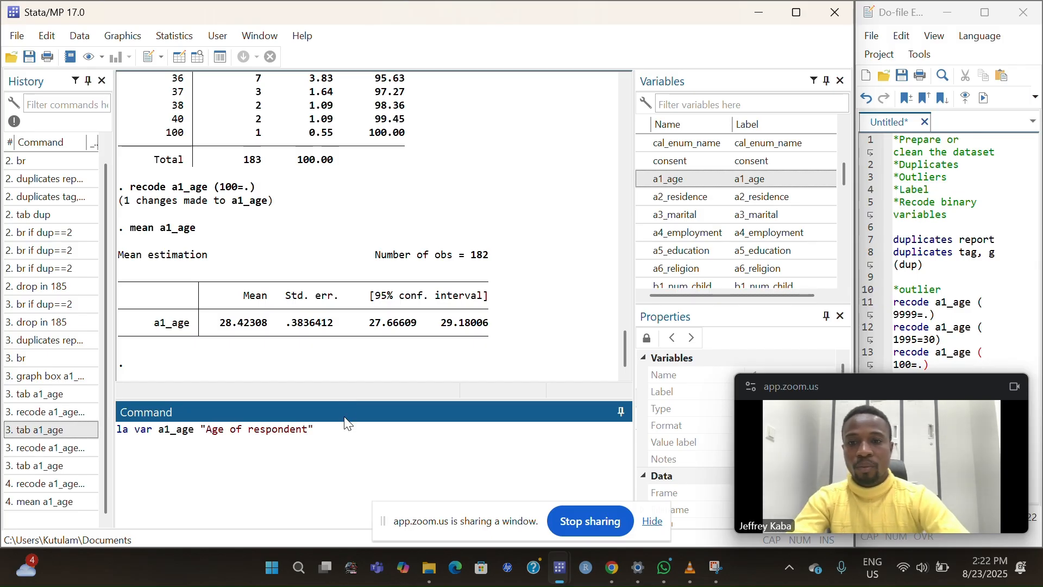
pyautogui.moveTo(345, 429); pyautogui.dragTo(110, 411)
pyautogui.press('Return')
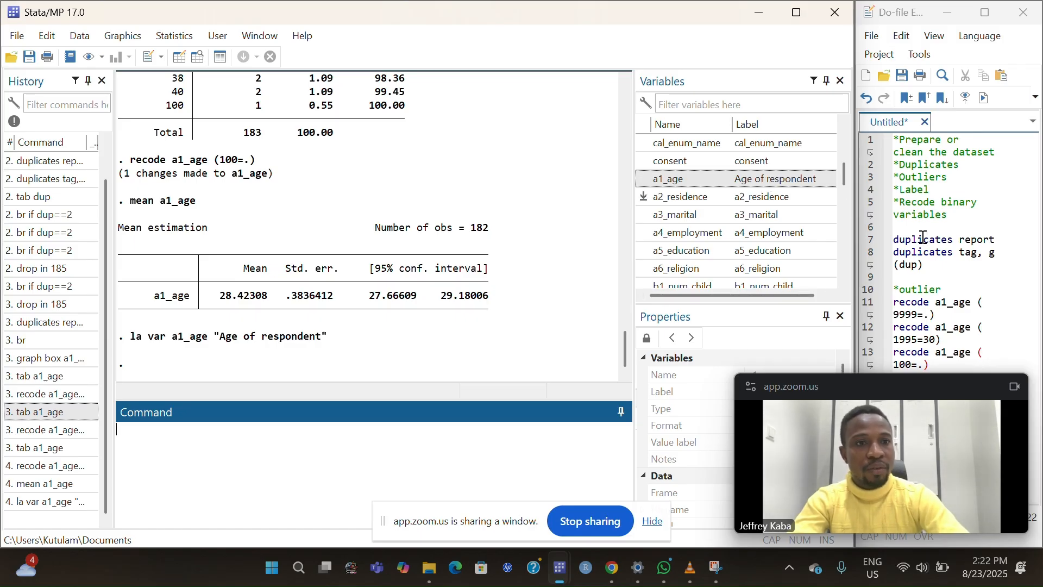
pyautogui.click(939, 363)
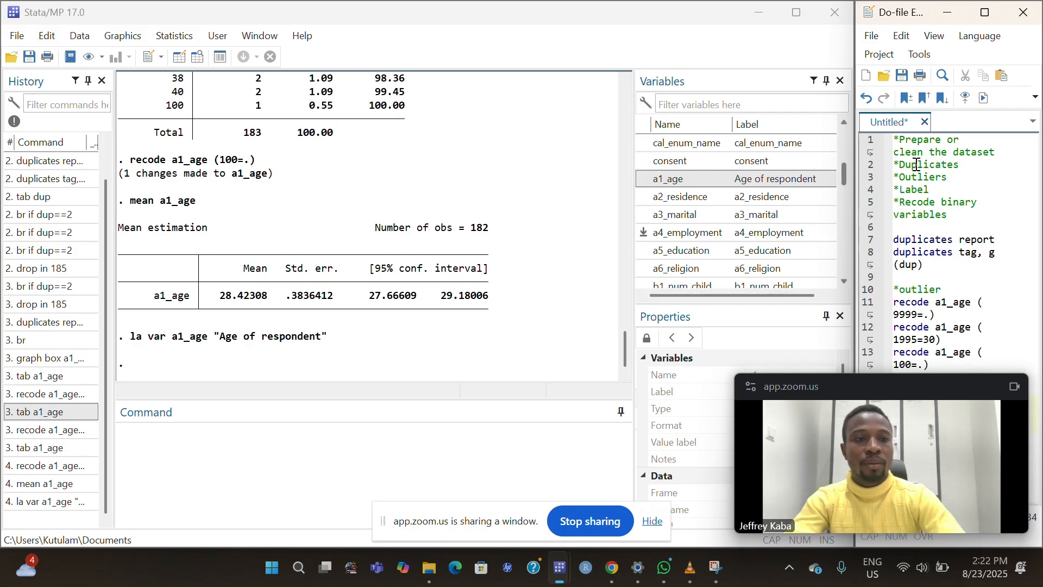
# Write the command la var a2_residence "Residence of respondent" and copy it without running it
pyautogui.click(234, 472)
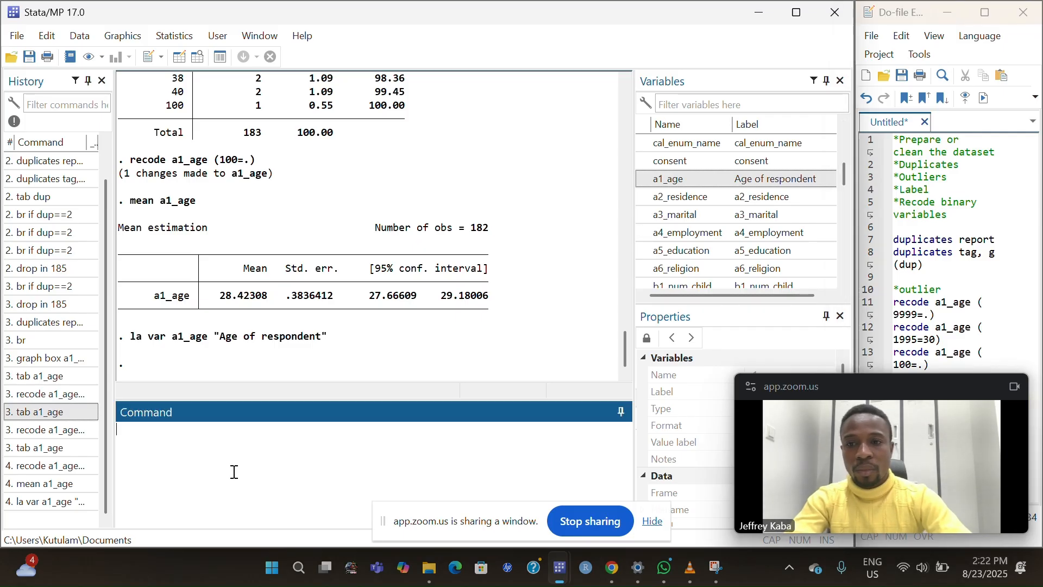
pyautogui.write('la v')
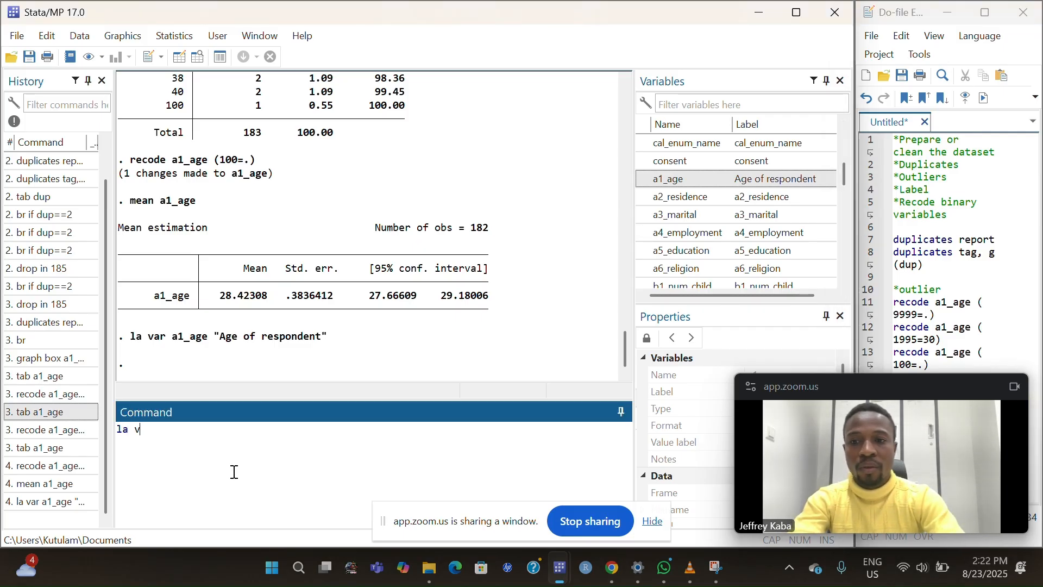
pyautogui.write('ar')
pyautogui.doubleClick(653, 202)
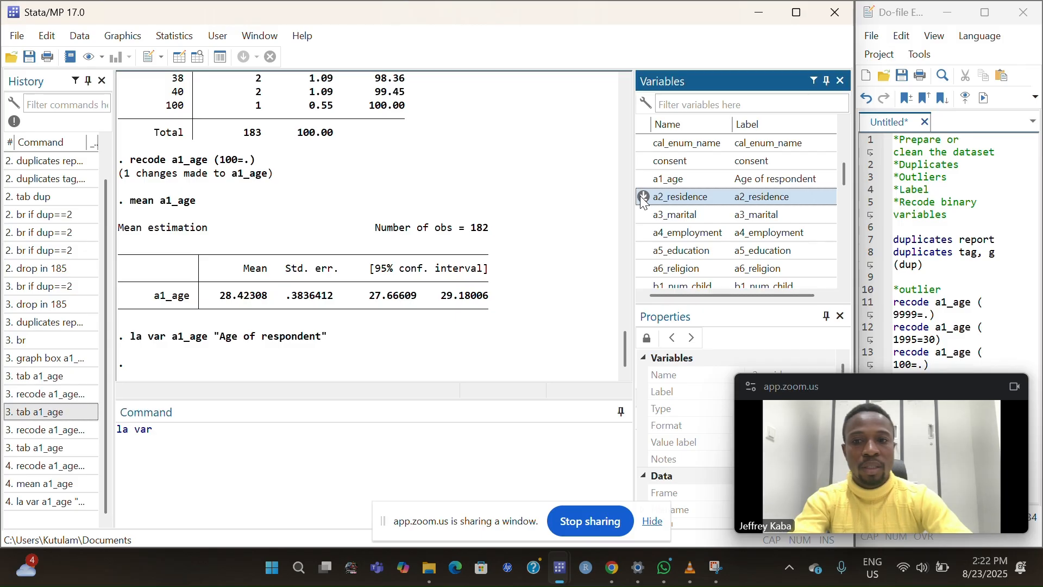
pyautogui.click(289, 440)
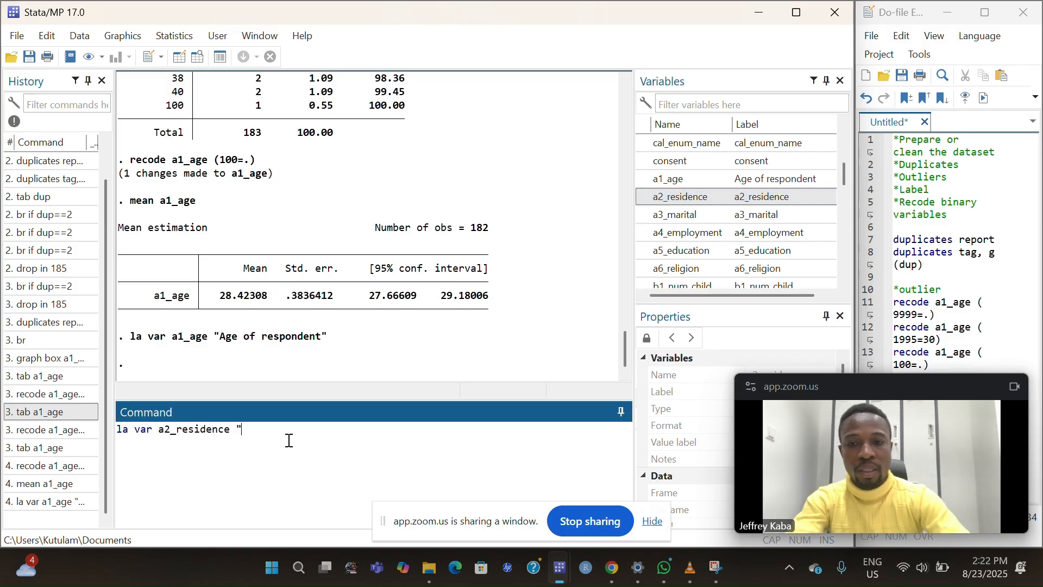
pyautogui.write('"Rei')
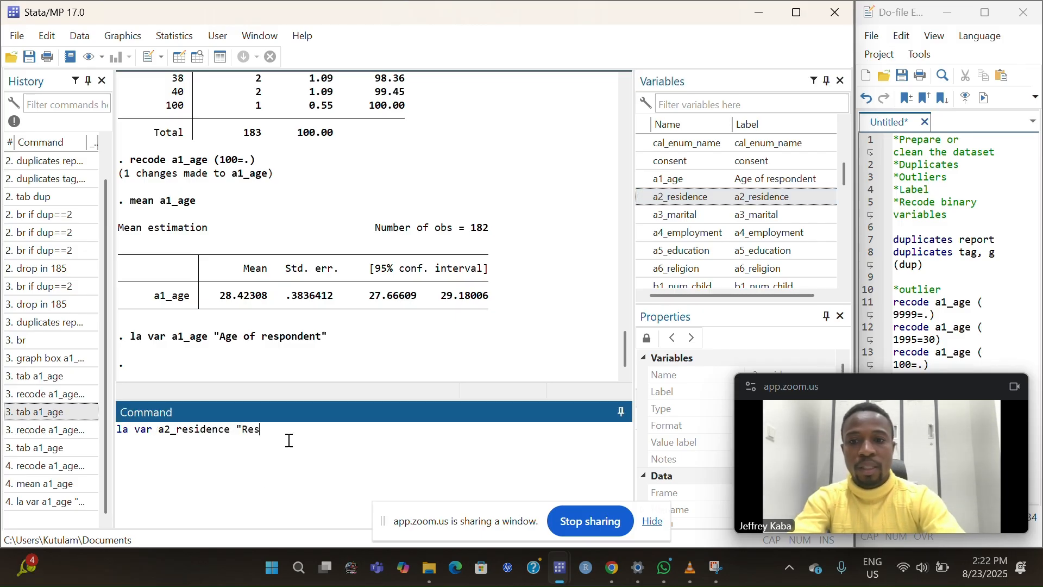
pyautogui.write('idence of respondent')
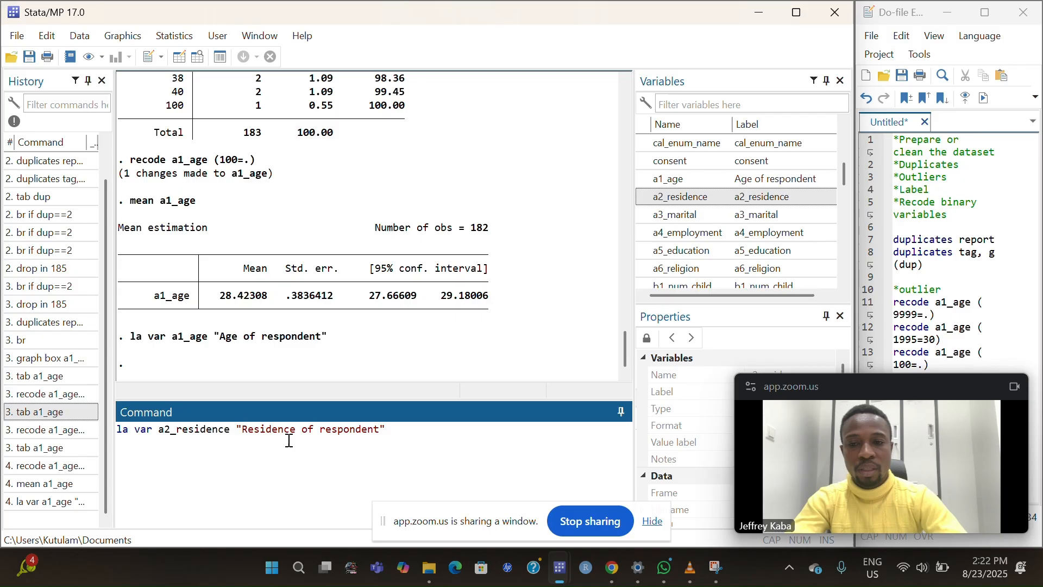
pyautogui.write('"')
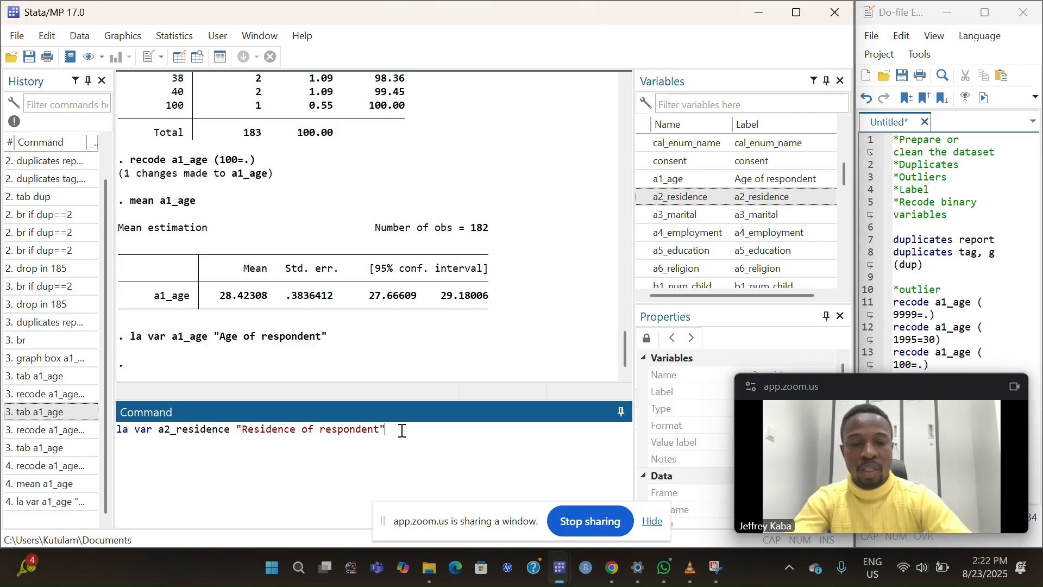
pyautogui.moveTo(401, 429); pyautogui.dragTo(82, 431)
pyautogui.hotkey('ctrl', 'c')
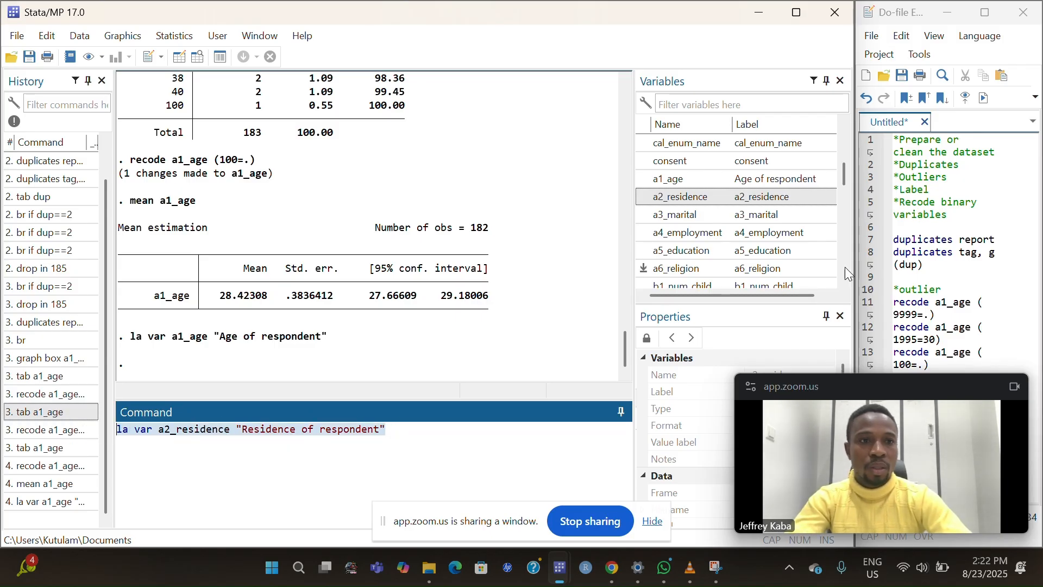
# Insert blank lines in the do-file below the opening comments and paste the a2_residence label command there
pyautogui.click(952, 276)
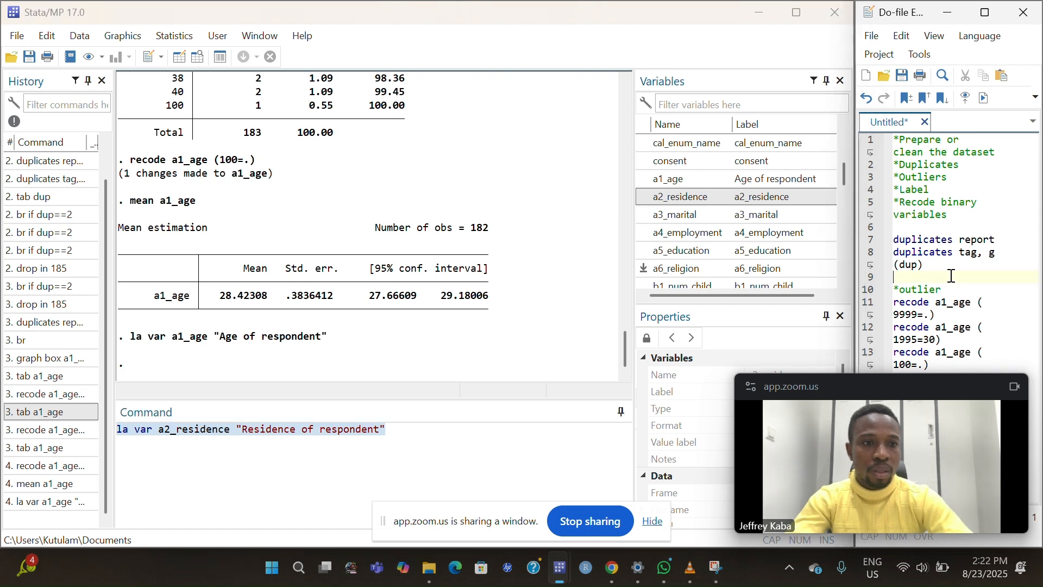
pyautogui.click(976, 214)
pyautogui.press('Return')
pyautogui.press('Return')
pyautogui.press('Return')
pyautogui.press('Return')
pyautogui.press('Return')
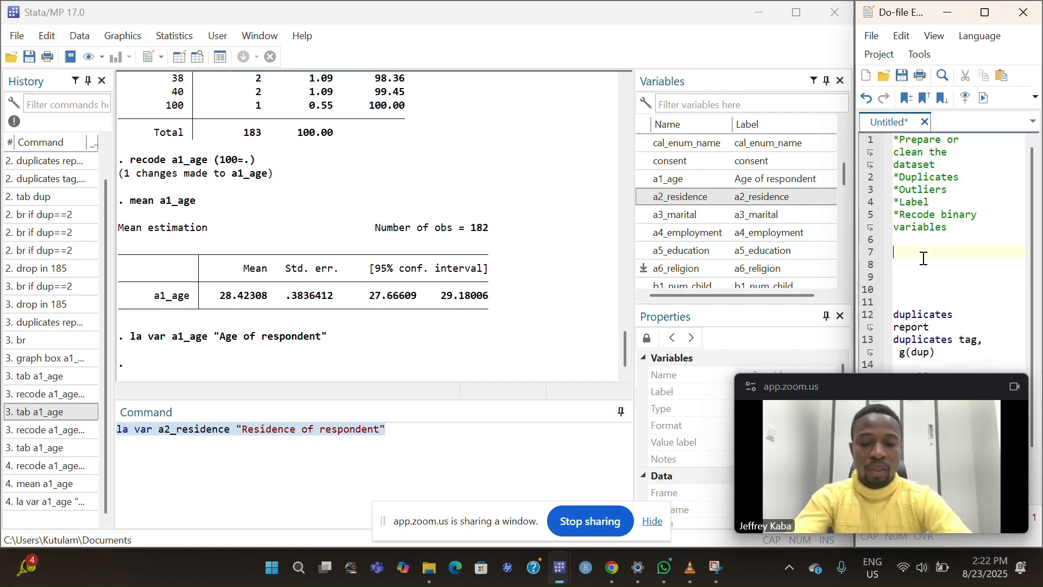
pyautogui.hotkey('ctrl', 'v')
# Add the comment *label above the pasted command in the do-file, and run the a2_residence label command
pyautogui.click(904, 241)
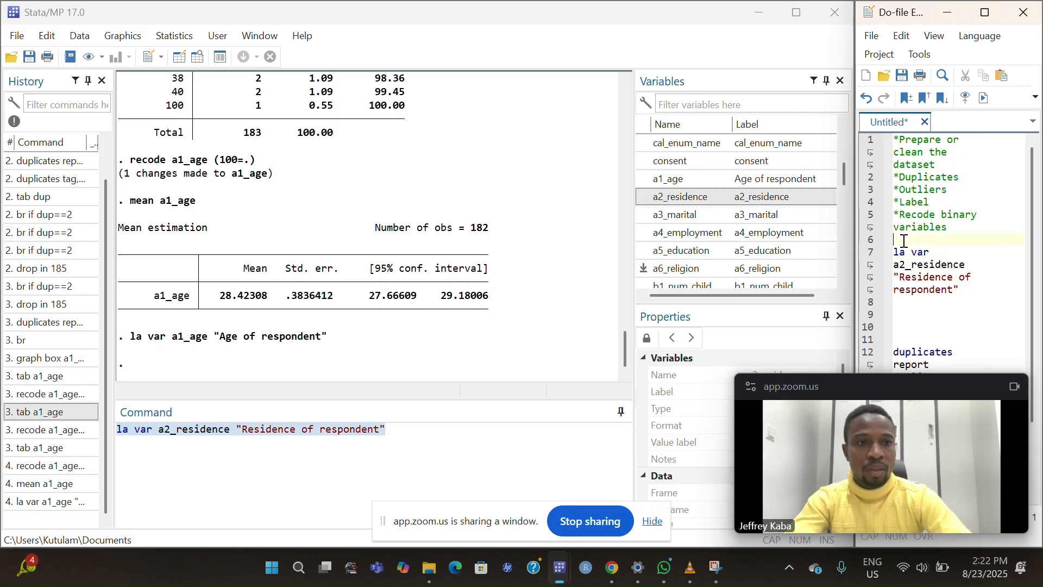
pyautogui.press('Return')
pyautogui.write('*label')
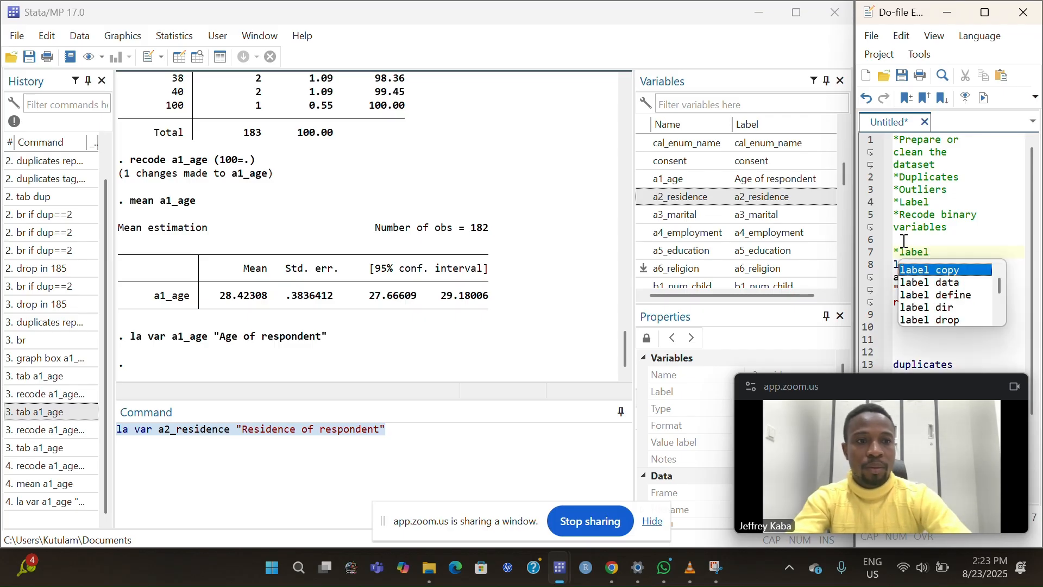
pyautogui.press('Escape')
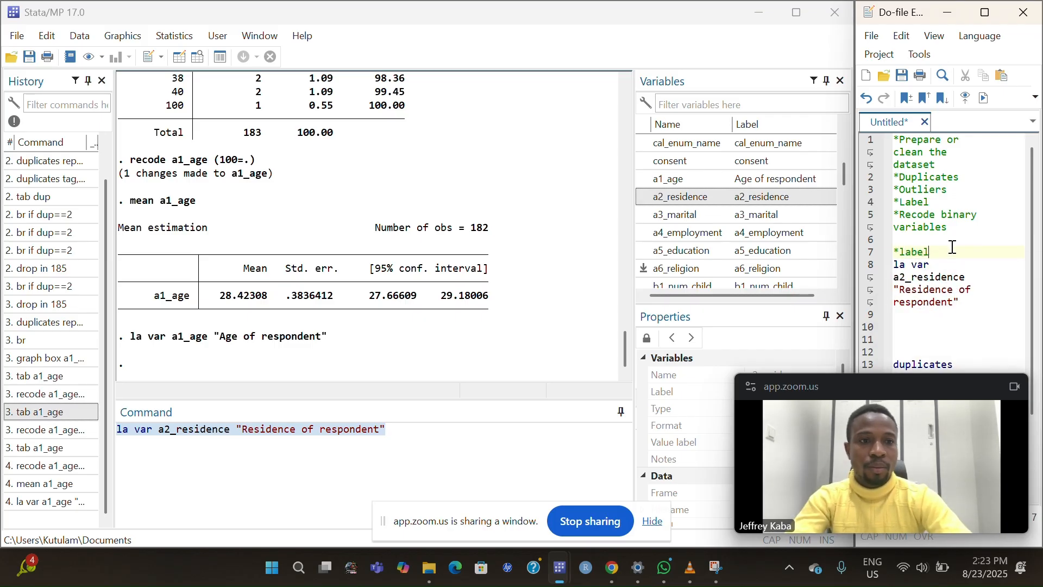
pyautogui.click(896, 315)
pyautogui.press('Return')
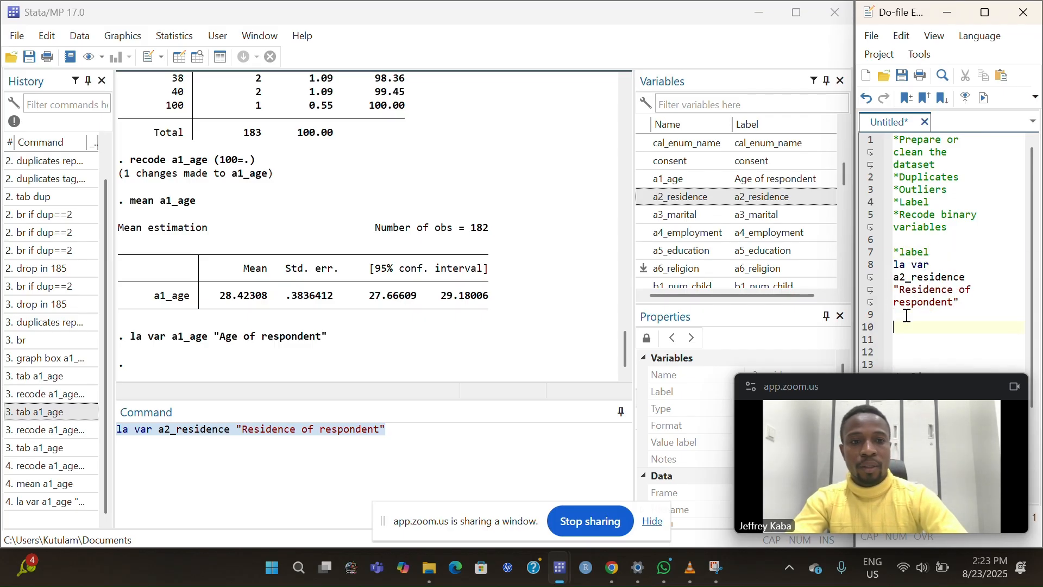
pyautogui.click(415, 426)
pyautogui.press('Return')
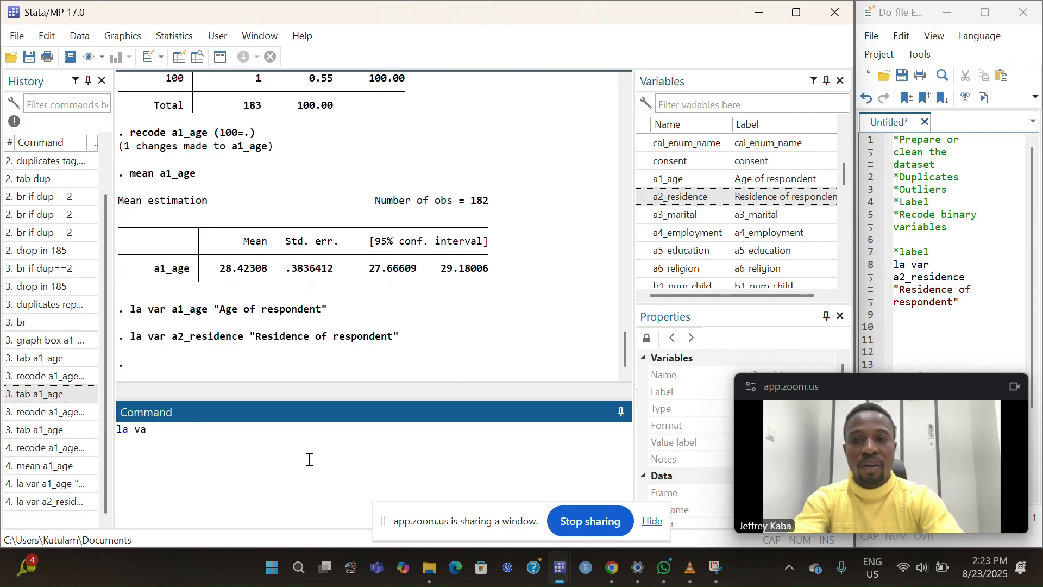
# Label a3_marital as "Marital status" with la var, and record the command in the do-file below the a2_residence label
pyautogui.write('r')
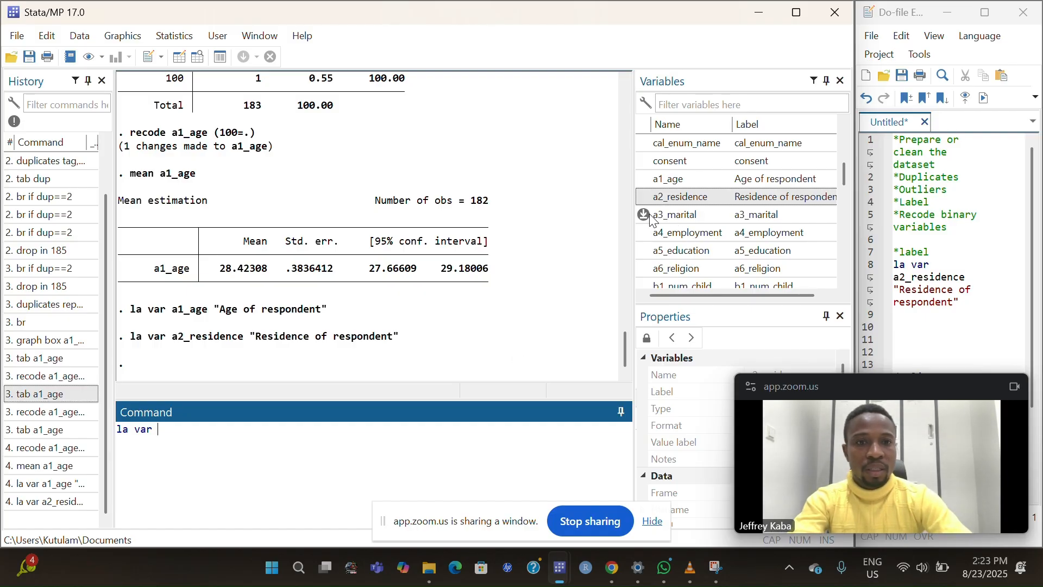
pyautogui.click(645, 215)
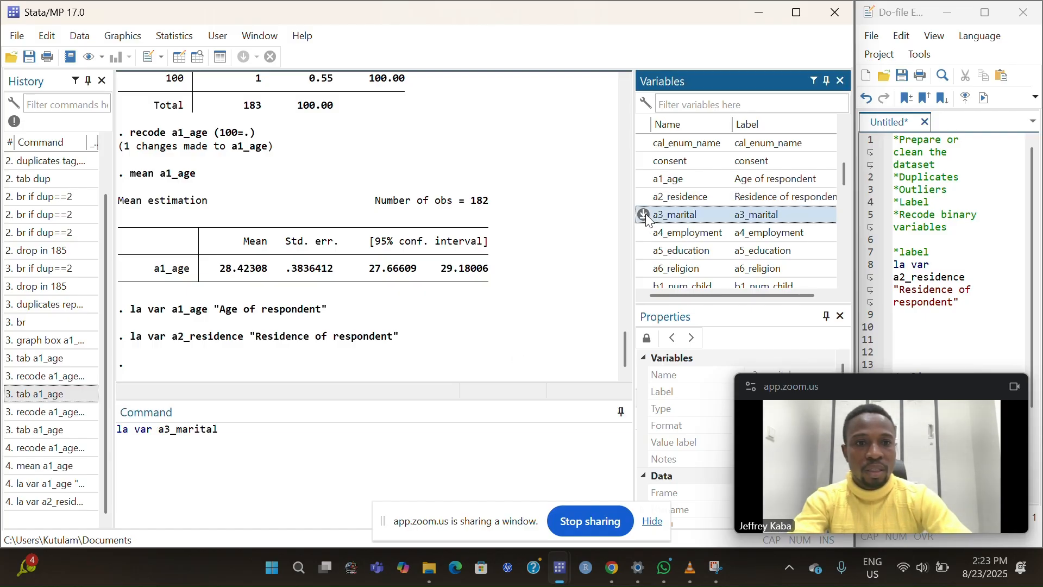
pyautogui.click(243, 455)
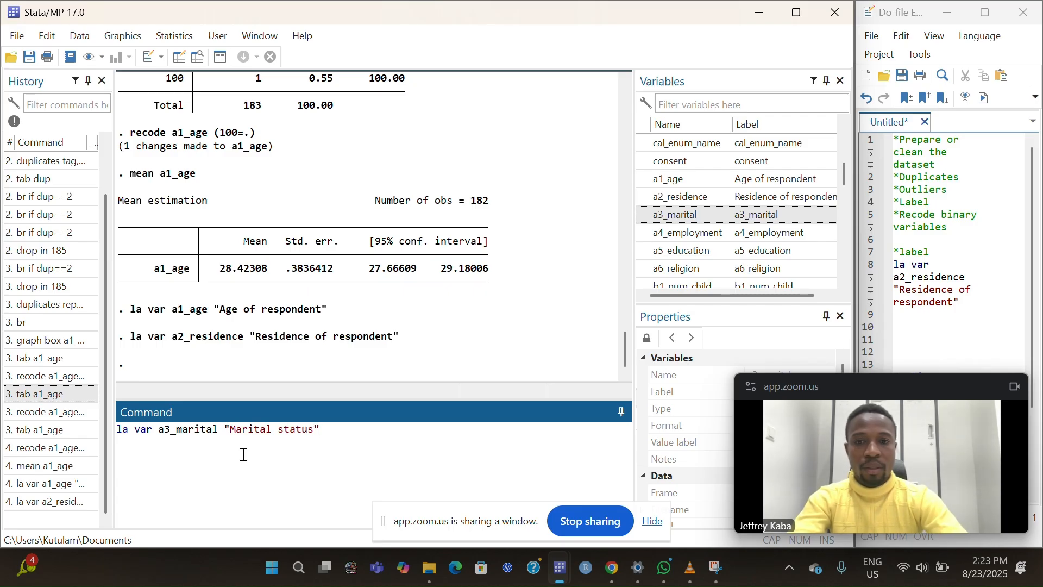
pyautogui.moveTo(334, 429); pyautogui.dragTo(69, 438)
pyautogui.hotkey('ctrl', 'c')
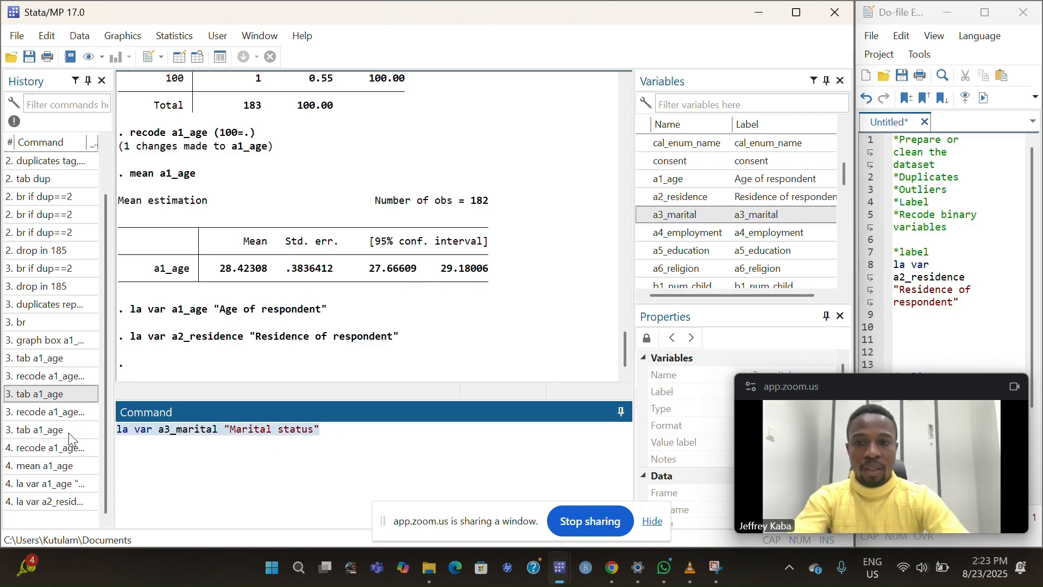
pyautogui.press('Return')
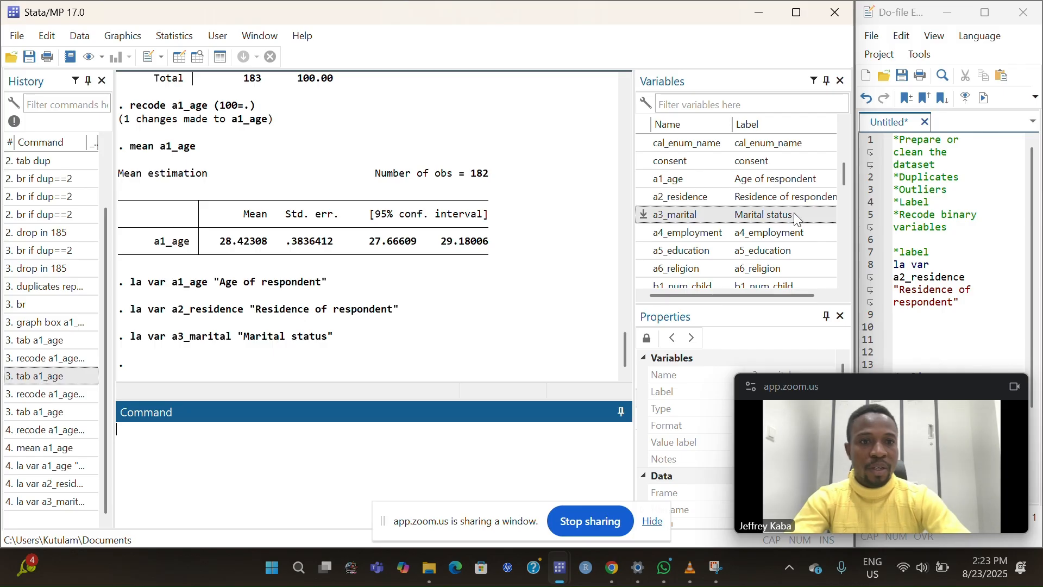
pyautogui.click(983, 322)
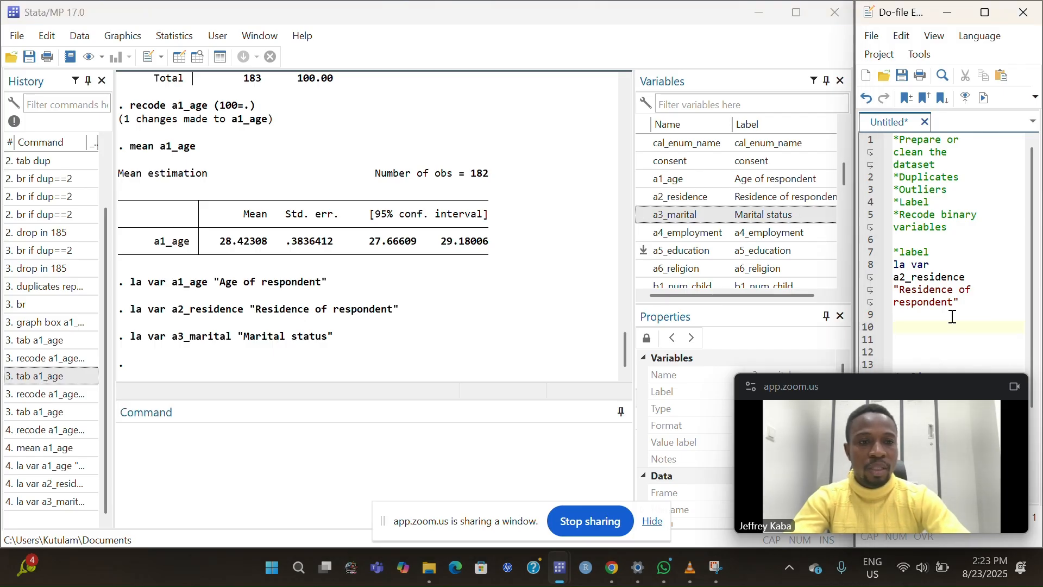
pyautogui.hotkey('ctrl', 'v')
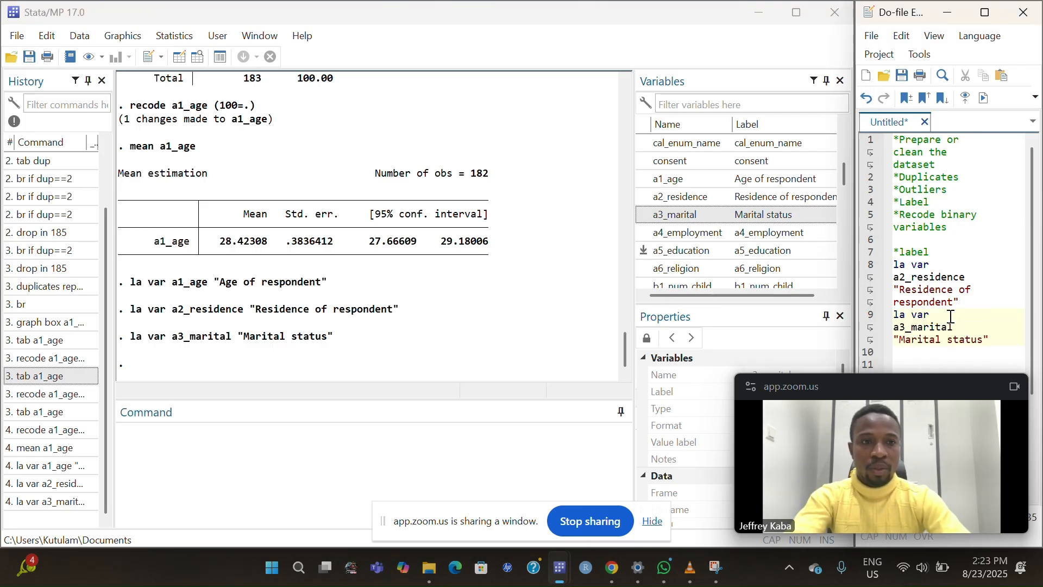
# Tabulate the marital status variable by running tab a3_marital
pyautogui.click(346, 450)
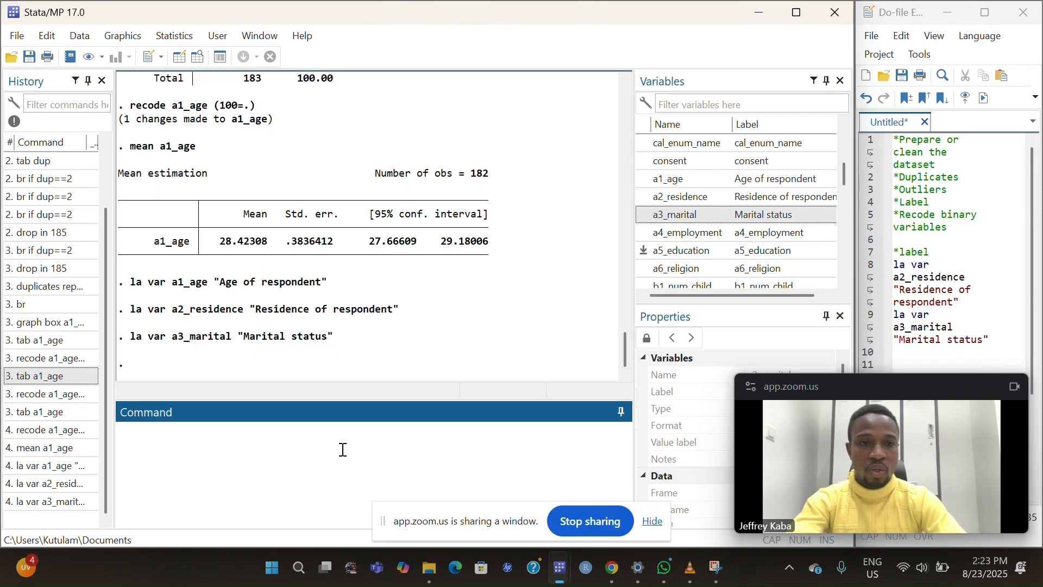
pyautogui.write('tab')
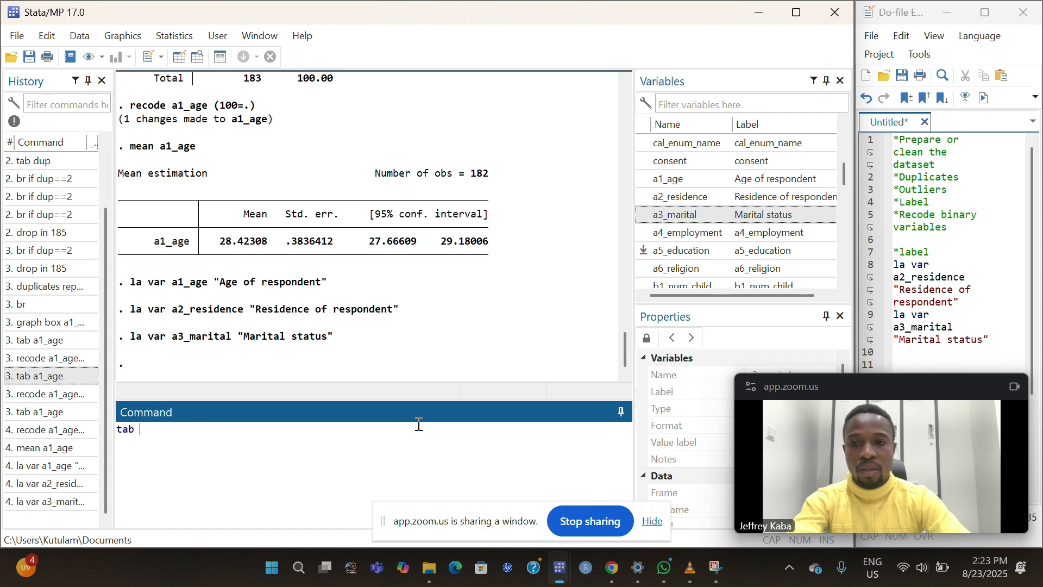
pyautogui.doubleClick(640, 213)
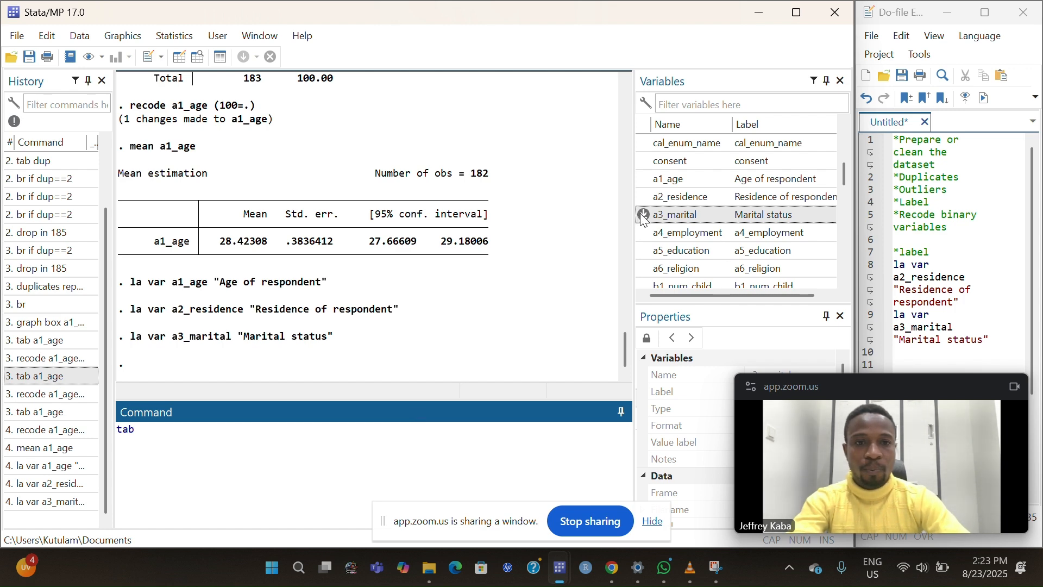
pyautogui.press('Return')
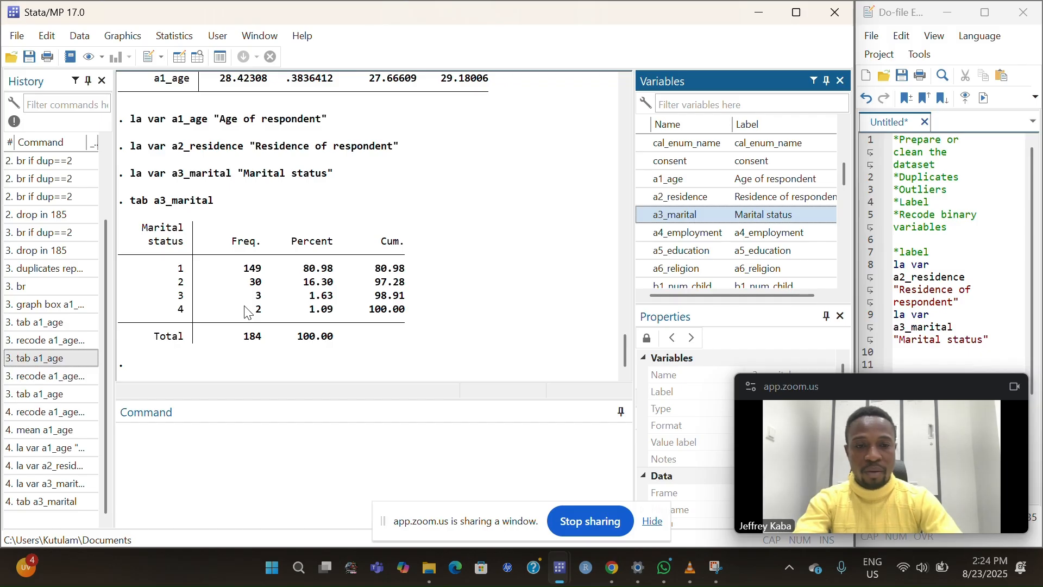
# Switch to the printable questionnaire in Chrome, check the answer codes for a3_marital, and return to Stata
pyautogui.hotkey('alt', 'Tab')
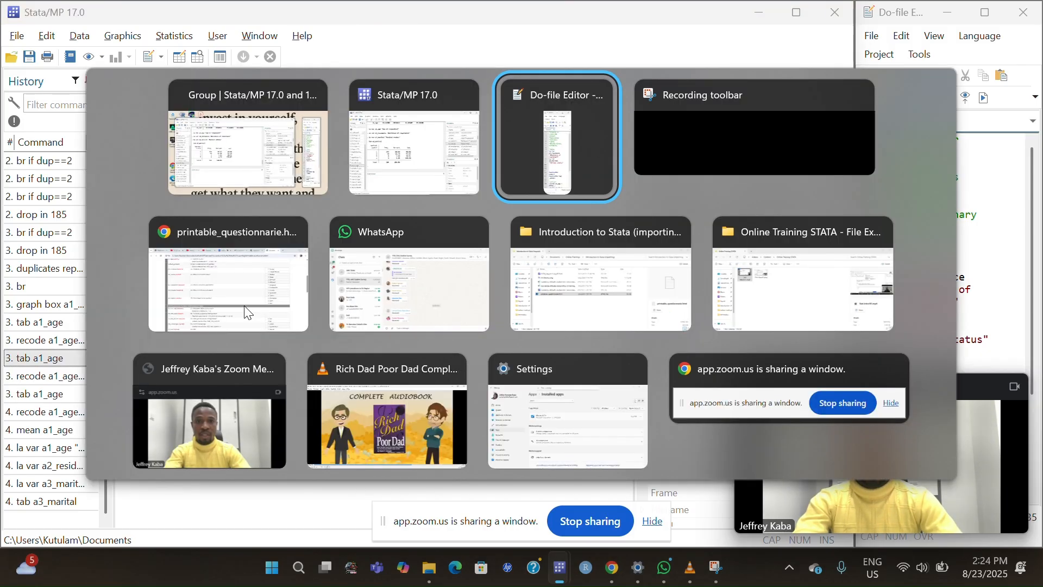
pyautogui.hotkey('alt', 'Tab')
pyautogui.hotkey('alt', 'Tab')
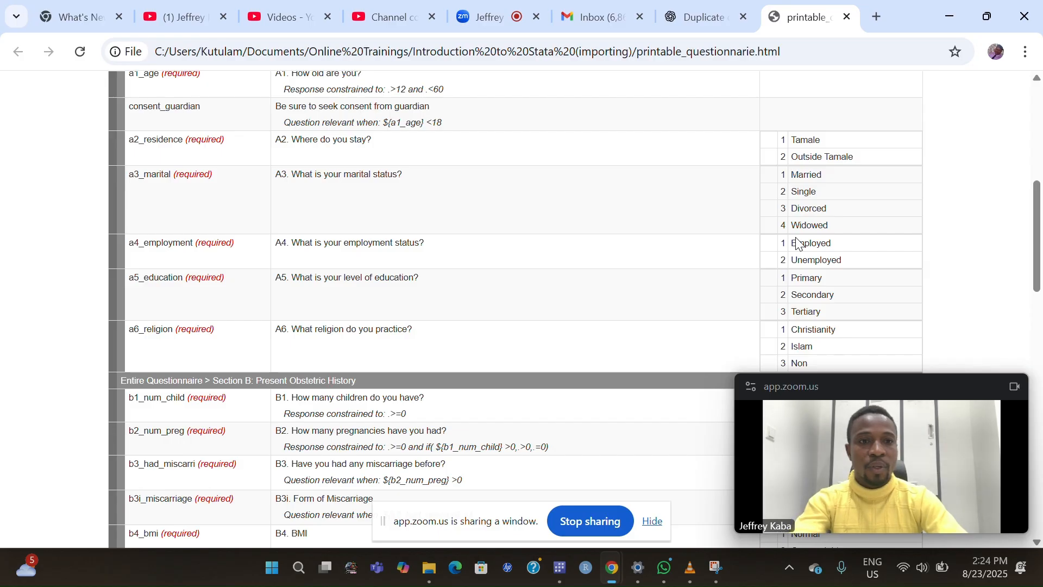
pyautogui.hotkey('alt', 'Tab')
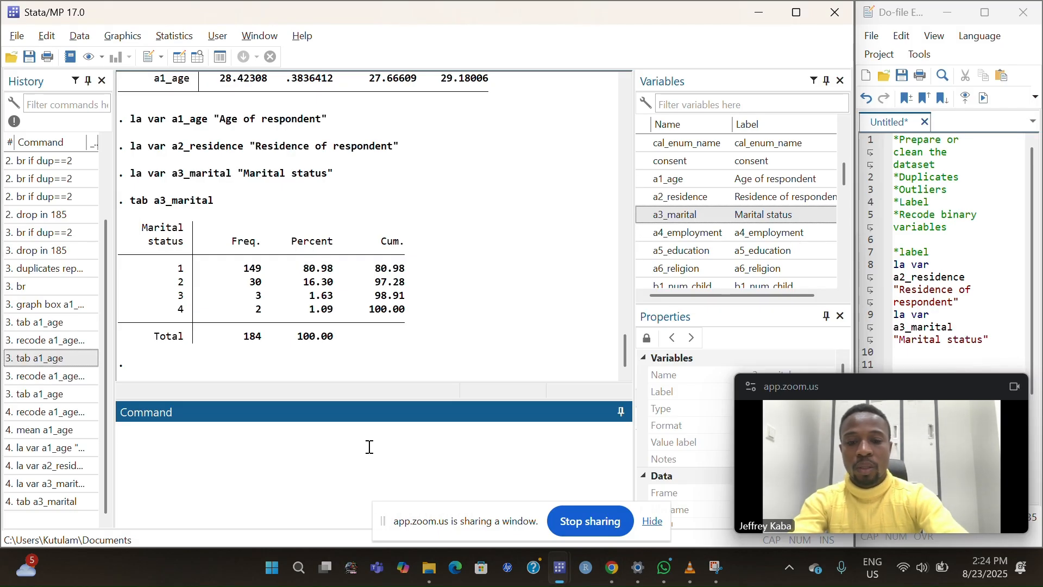
# Start a la define command for a value label named married, with 1 as its first code
pyautogui.write('la')
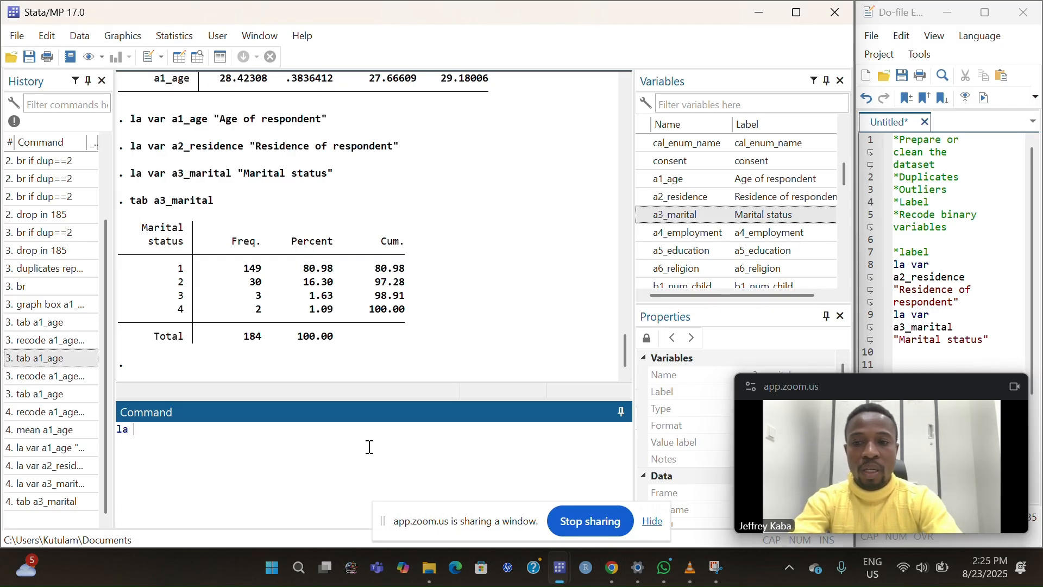
pyautogui.write('de')
pyautogui.press('BackSpace')
pyautogui.press('BackSpace')
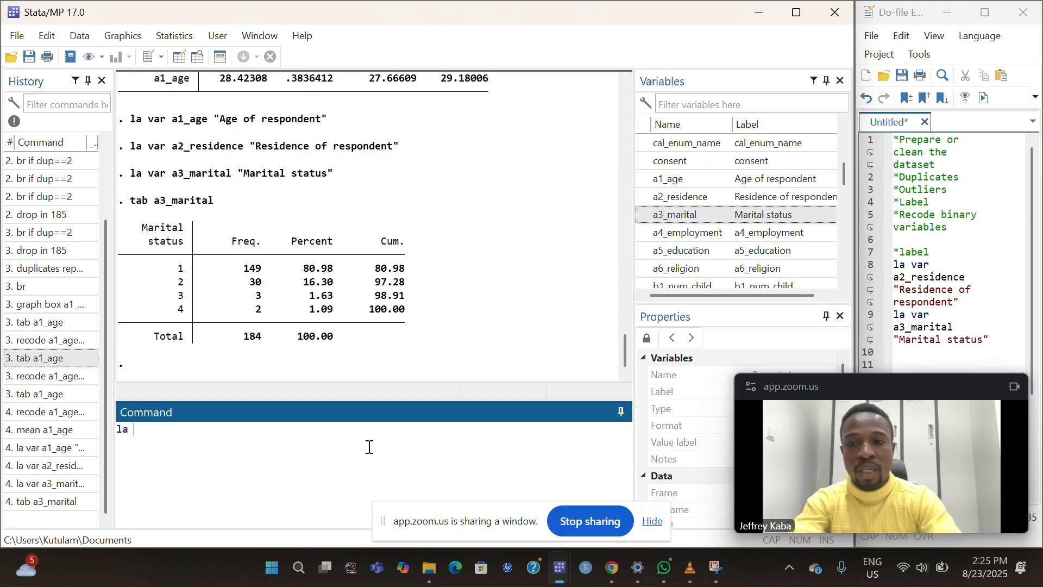
pyautogui.write('define mar')
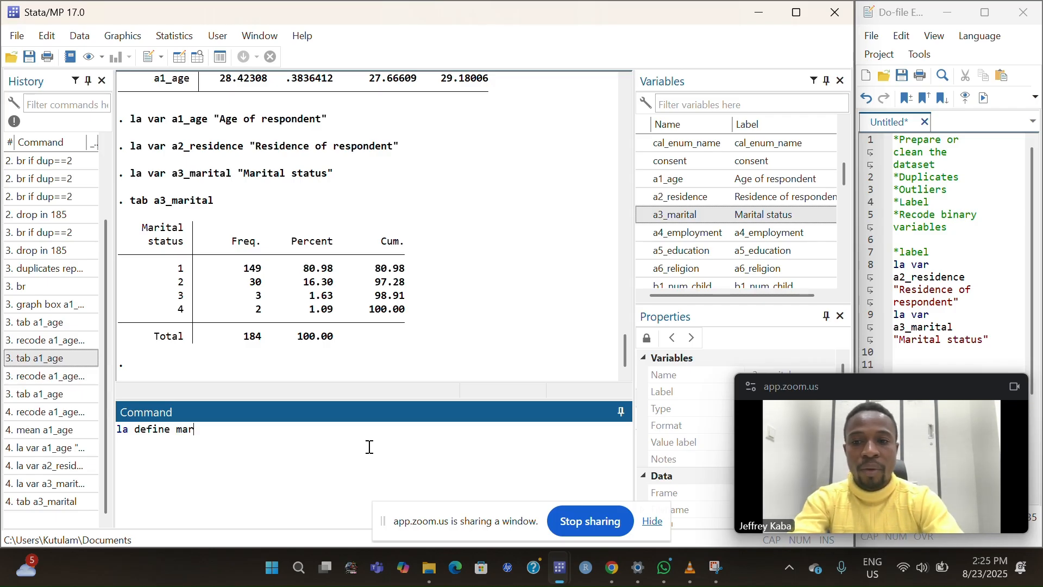
pyautogui.write('i')
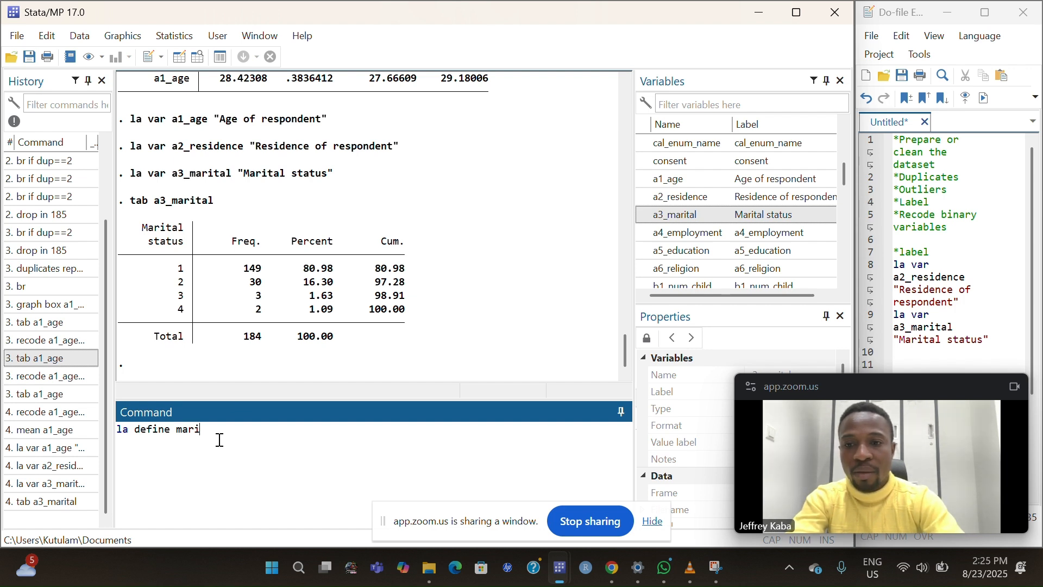
pyautogui.press('BackSpace')
pyautogui.write('ri')
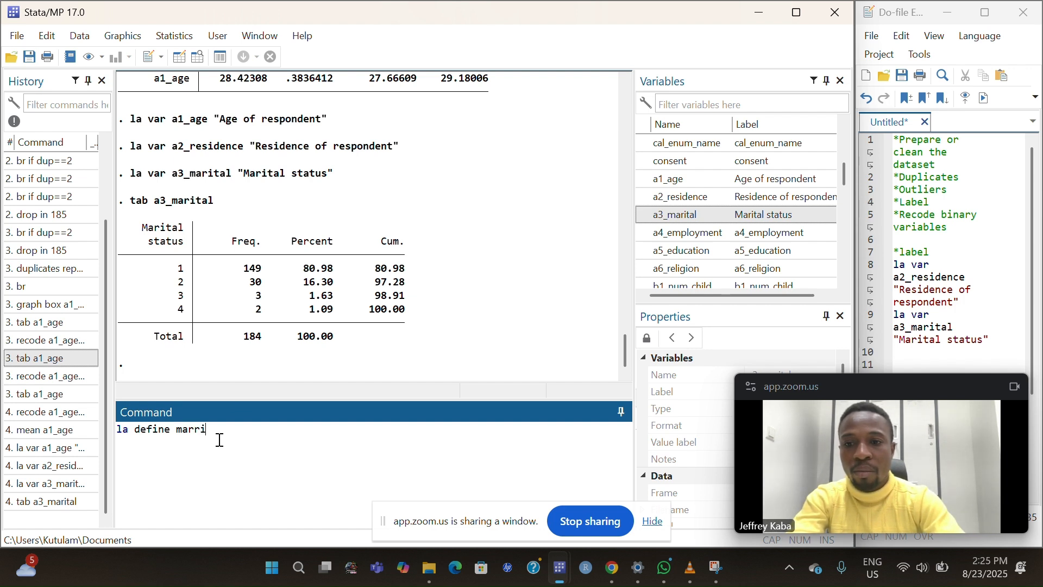
pyautogui.write('ed_1 ')
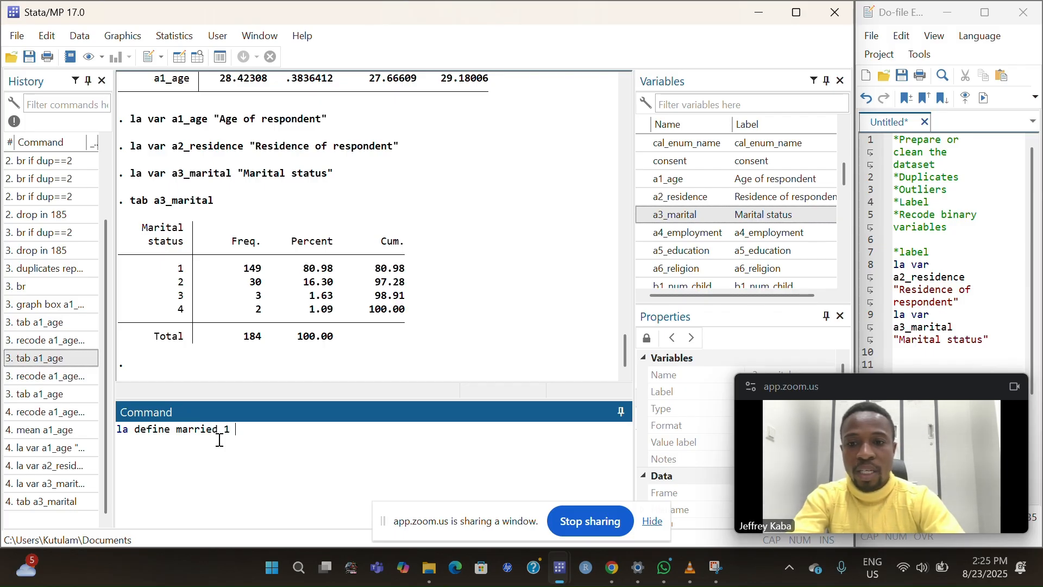
pyautogui.write('"')
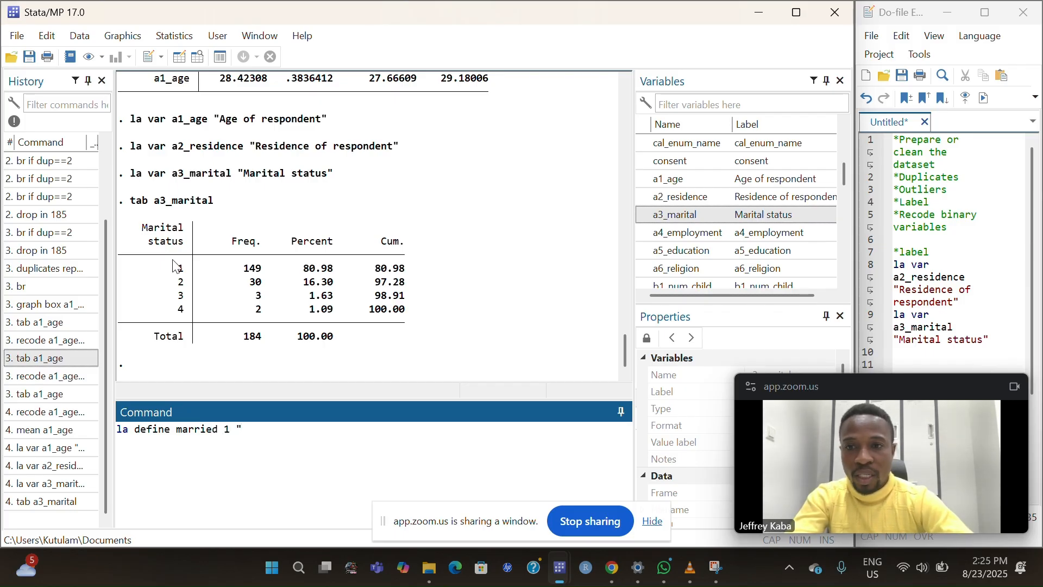
# Check the a3_marital codes in the Chrome questionnaire, then return to Stata and give code 1 the text "Married", followed by code 2
pyautogui.hotkey('alt', 'Tab')
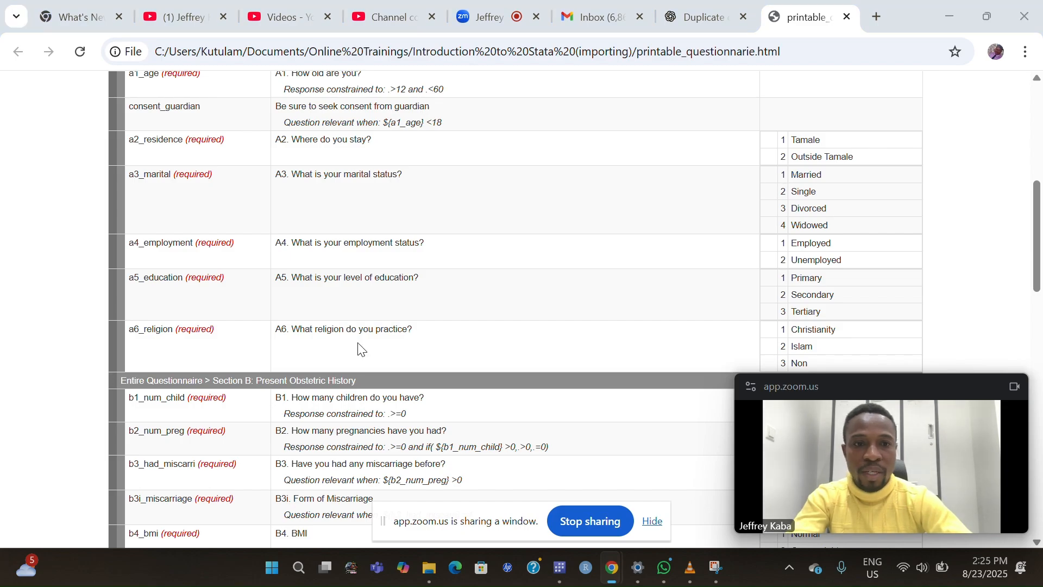
pyautogui.hotkey('alt', 'Tab')
pyautogui.write('Mari')
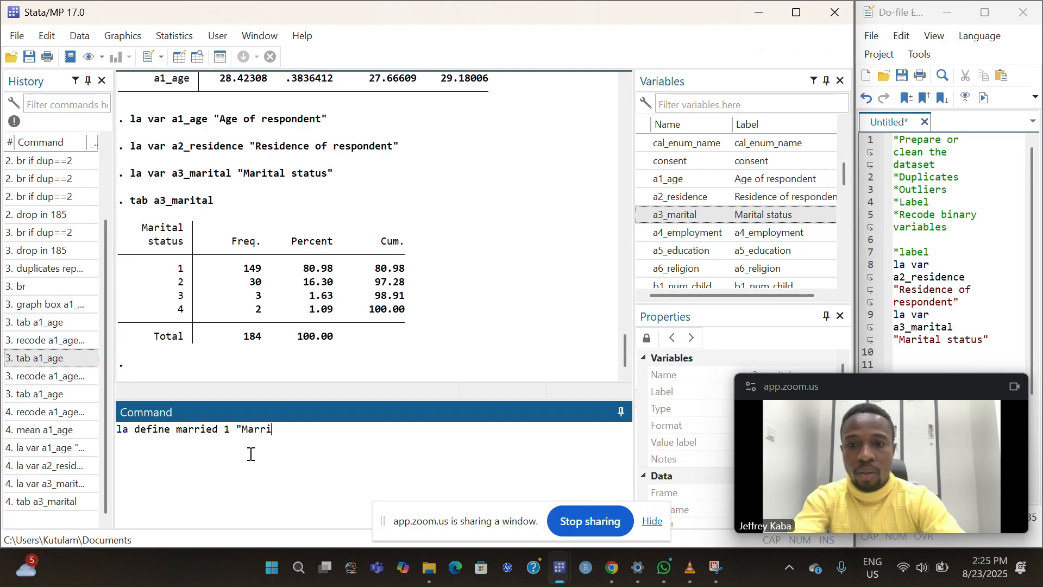
pyautogui.write('ied"')
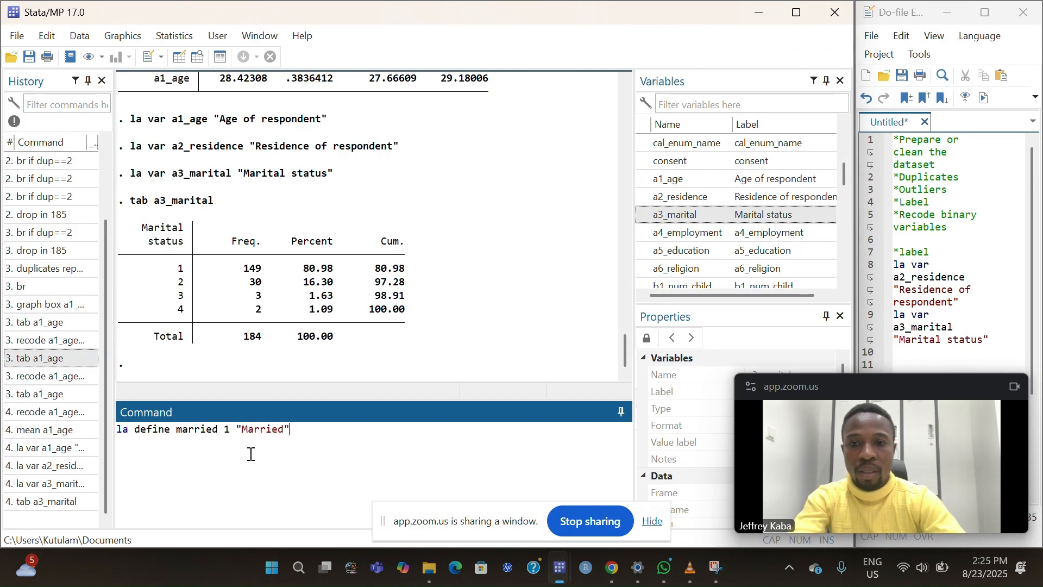
pyautogui.write(' 2')
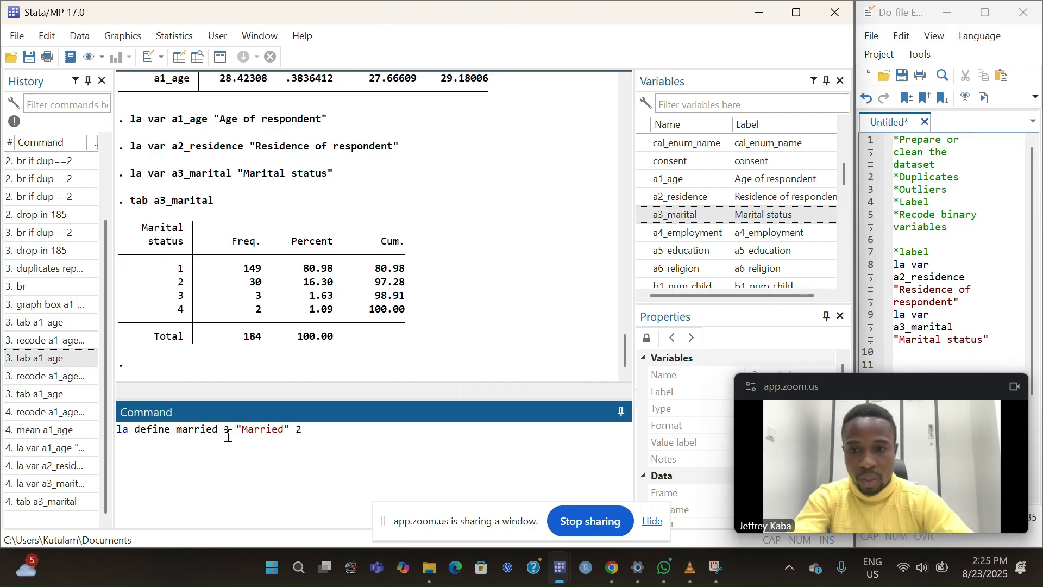
# Rename the value label in the unfinished la define command to marital
pyautogui.doubleClick(201, 429)
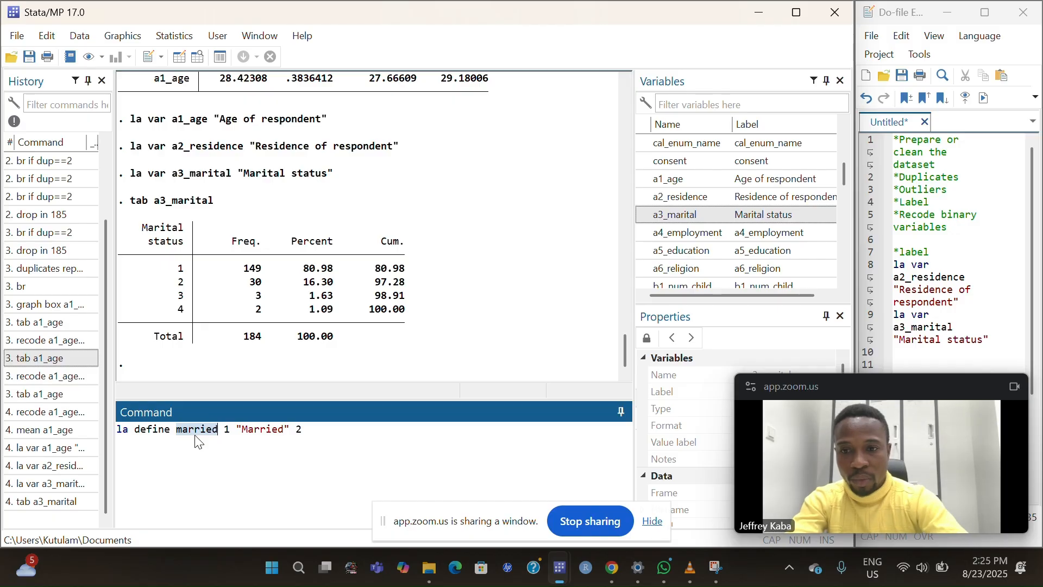
pyautogui.write('marri')
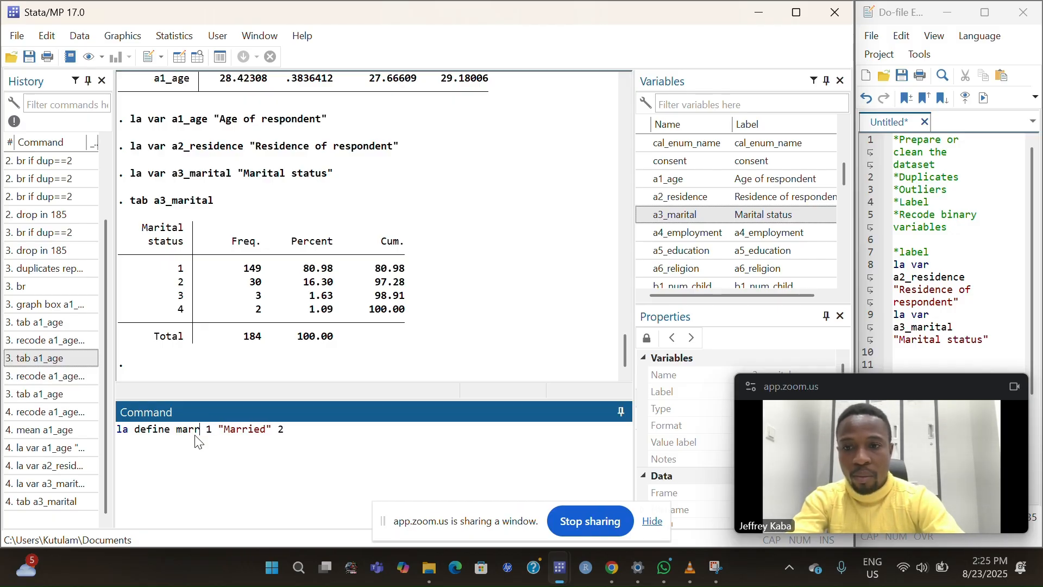
pyautogui.press('BackSpace')
pyautogui.press('BackSpace')
pyautogui.write('ital')
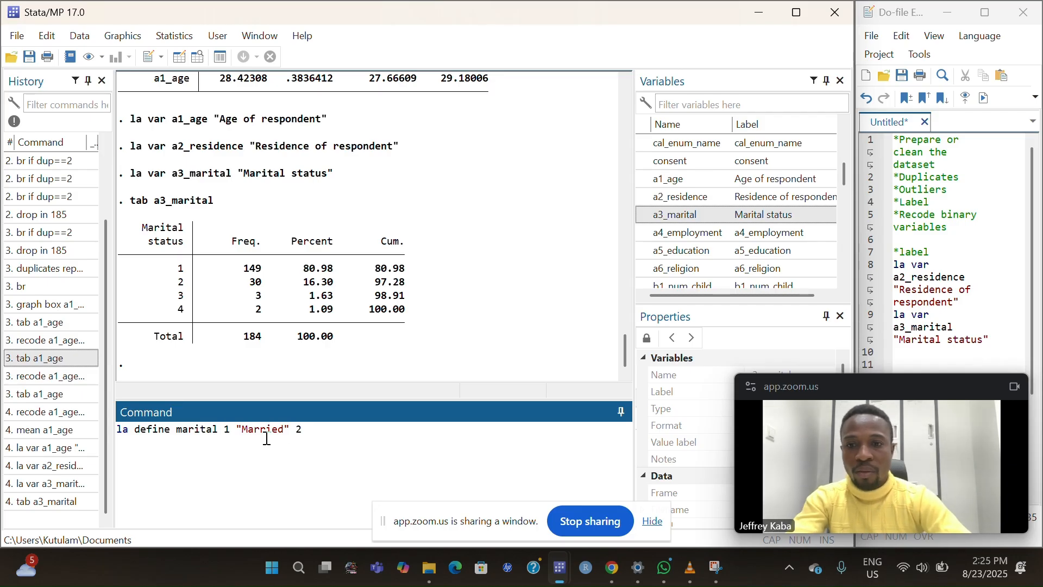
# Consult the Chrome questionnaire, return to Stata and give code 2 the text "Single", followed by code 3
pyautogui.hotkey('alt', 'Tab')
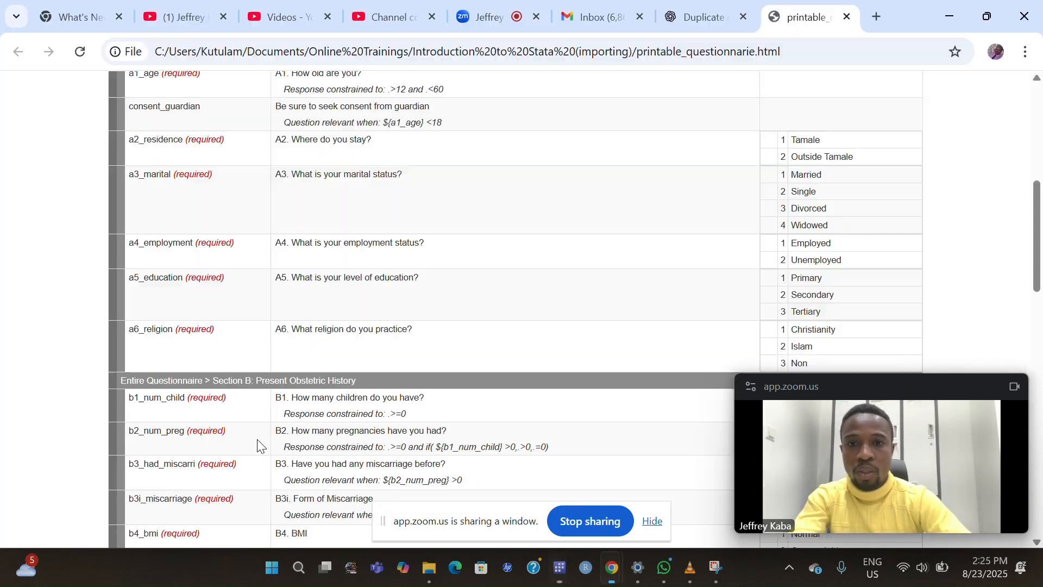
pyautogui.hotkey('alt', 'Tab')
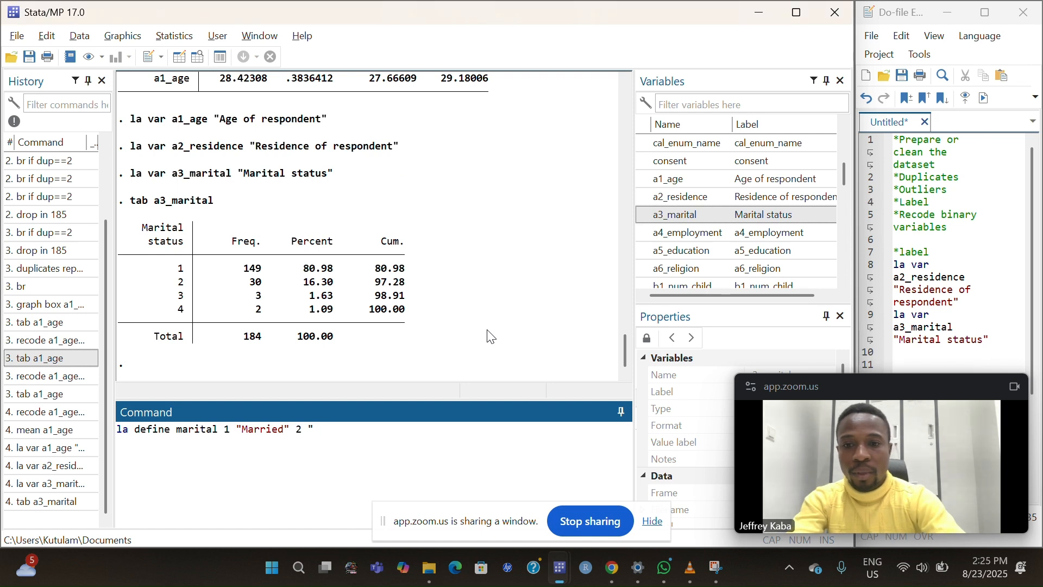
pyautogui.write('Single" ')
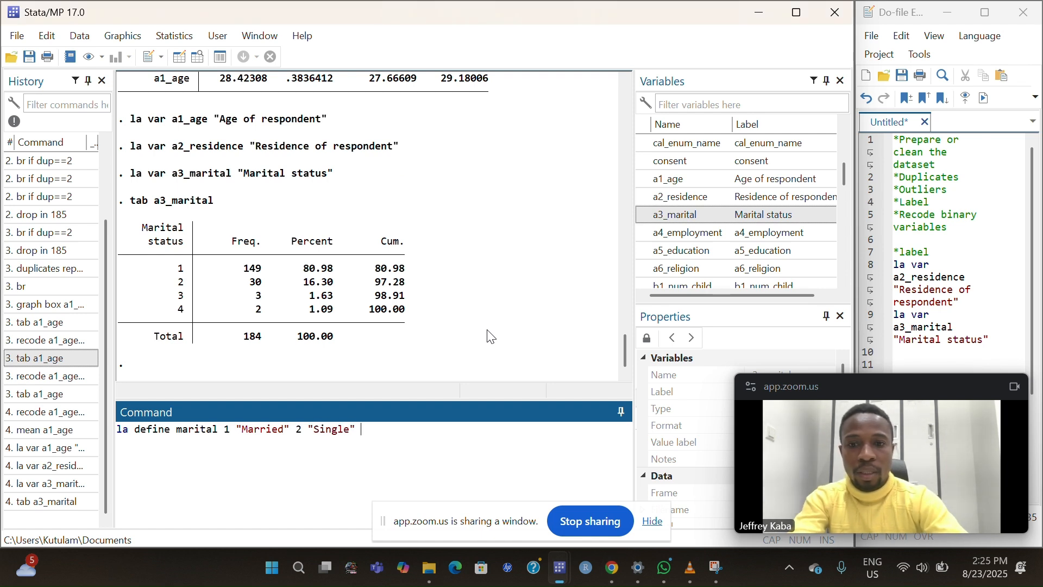
pyautogui.write('3 "')
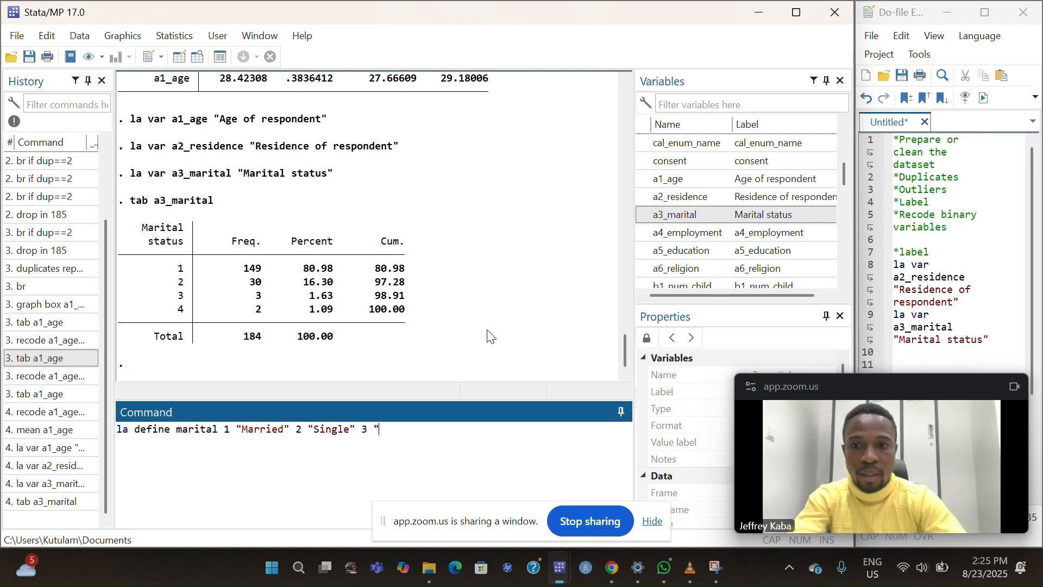
# Look up the third marital answer in the Chrome questionnaire and enter "Divorced" for code 3 in Stata, followed by code 4
pyautogui.hotkey('alt', 'Tab')
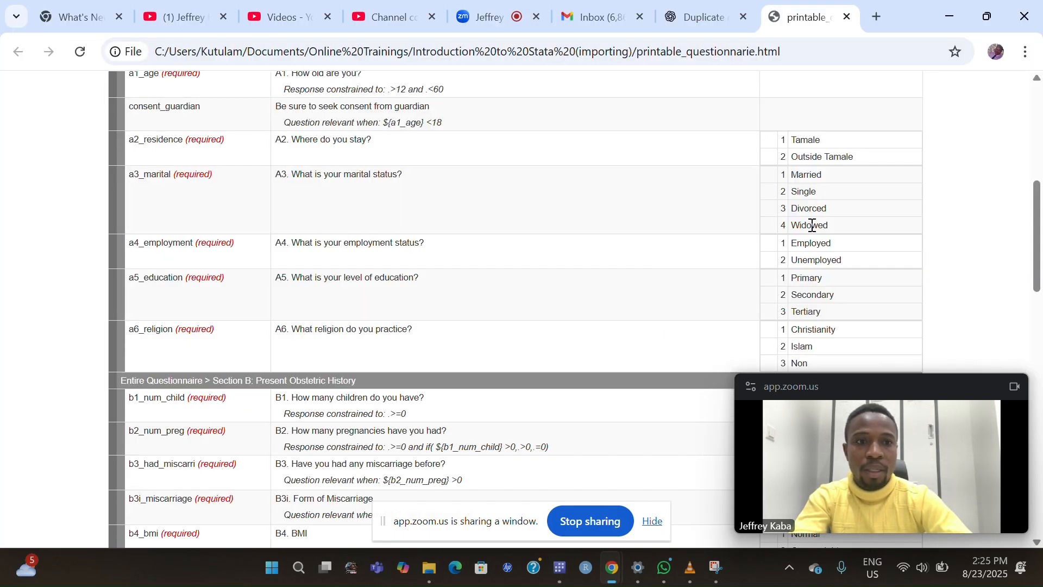
pyautogui.hotkey('alt', 'Tab')
pyautogui.write('Divorce')
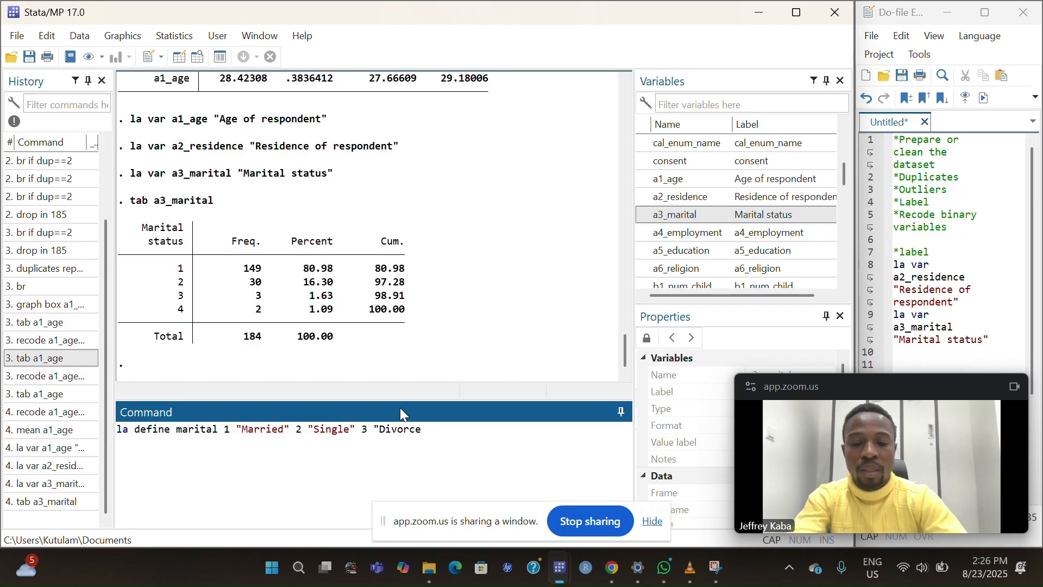
pyautogui.write('d')
pyautogui.press('BackSpace')
pyautogui.write('D')
pyautogui.press('BackSpace')
pyautogui.write('d" ')
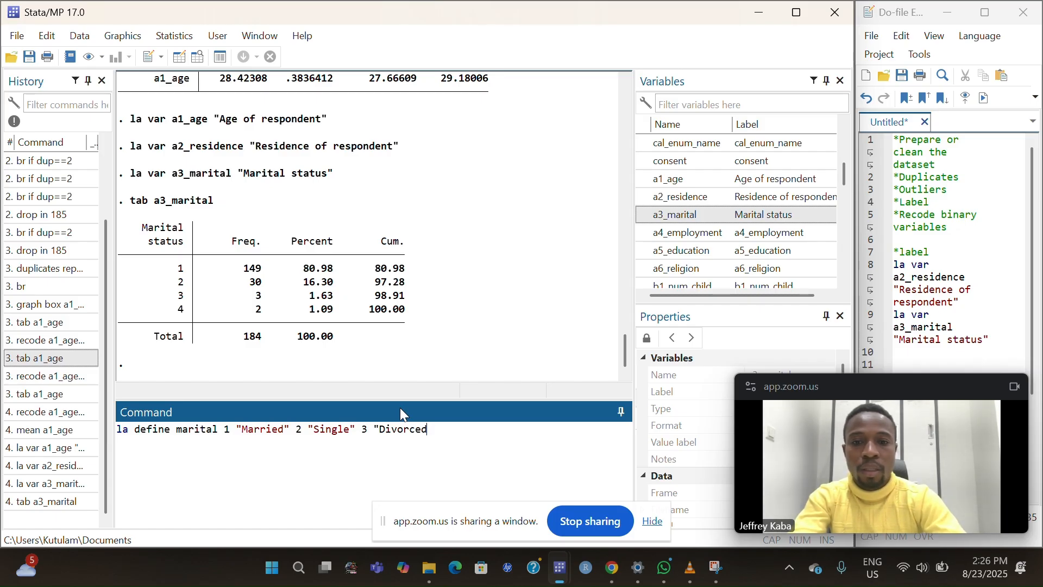
pyautogui.write('4 ')
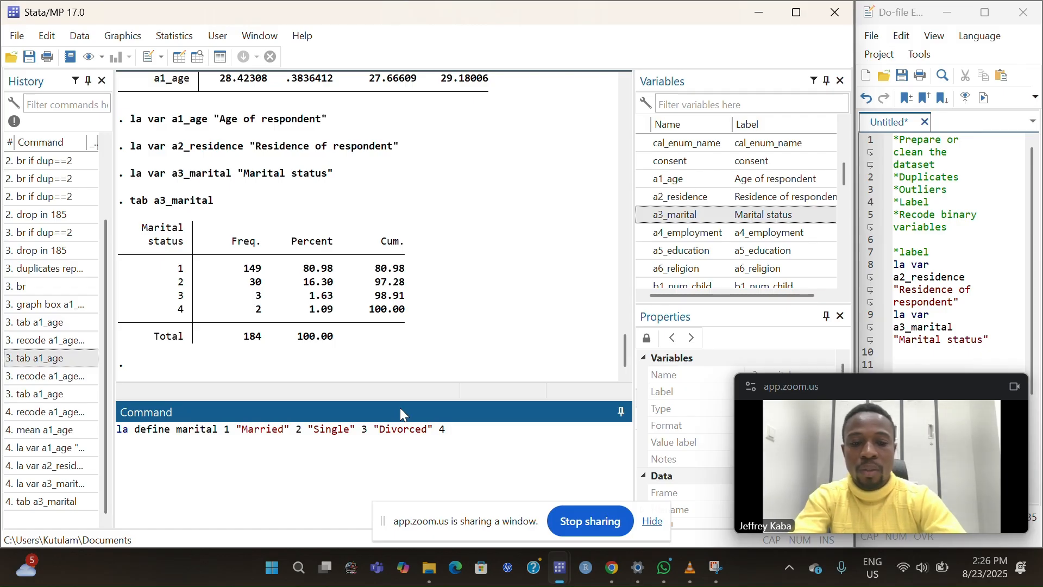
# Give code 4 the text "Widowed" in the la define command, checking the answers against the Chrome questionnaire before returning to Stata
pyautogui.write('"Wodo')
pyautogui.press('BackSpace')
pyautogui.press('BackSpace')
pyautogui.press('BackSpace')
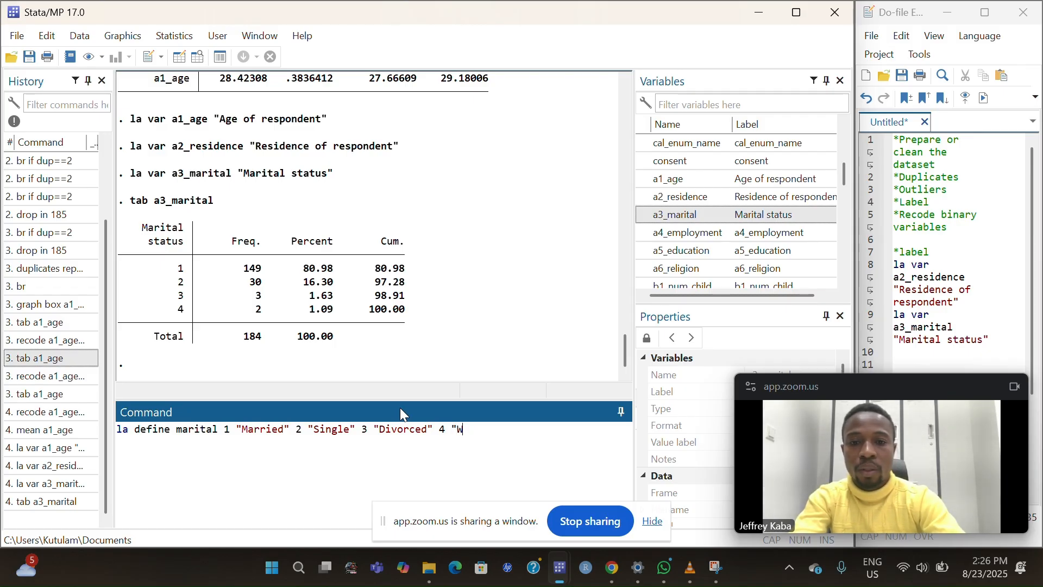
pyautogui.write('idowed')
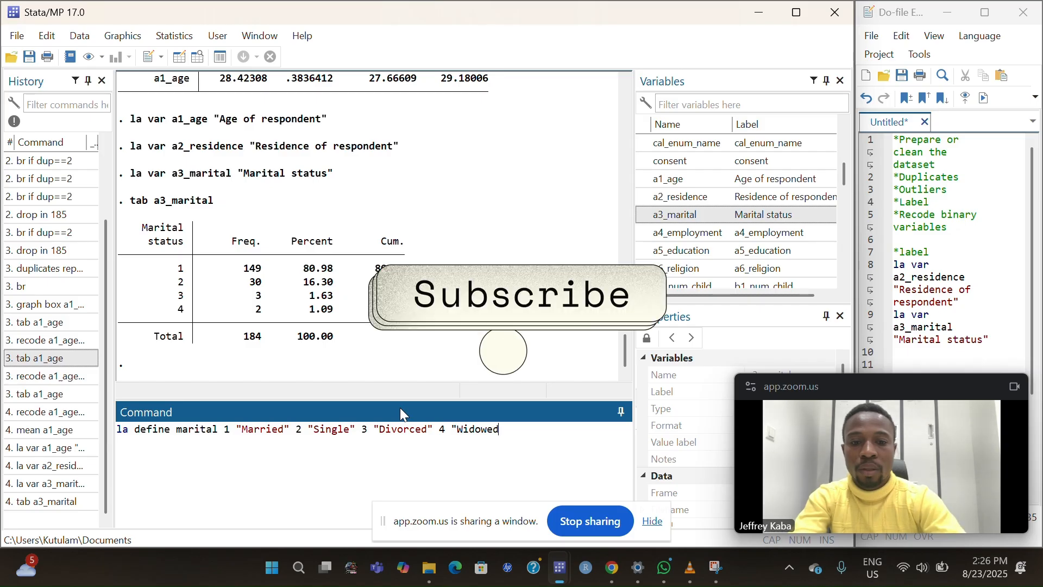
pyautogui.hotkey('alt', 'Tab')
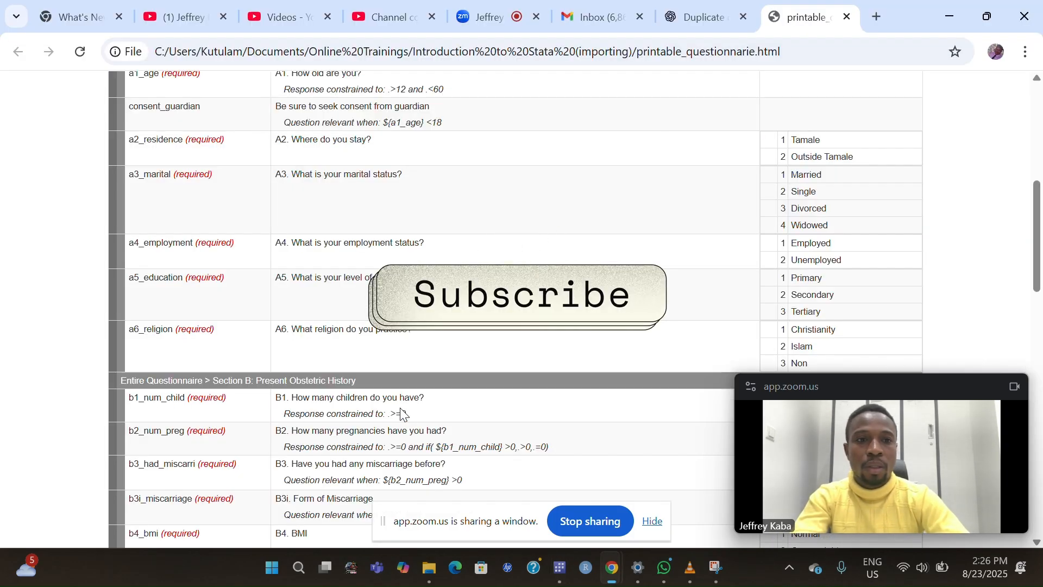
pyautogui.hotkey('alt', 'Tab')
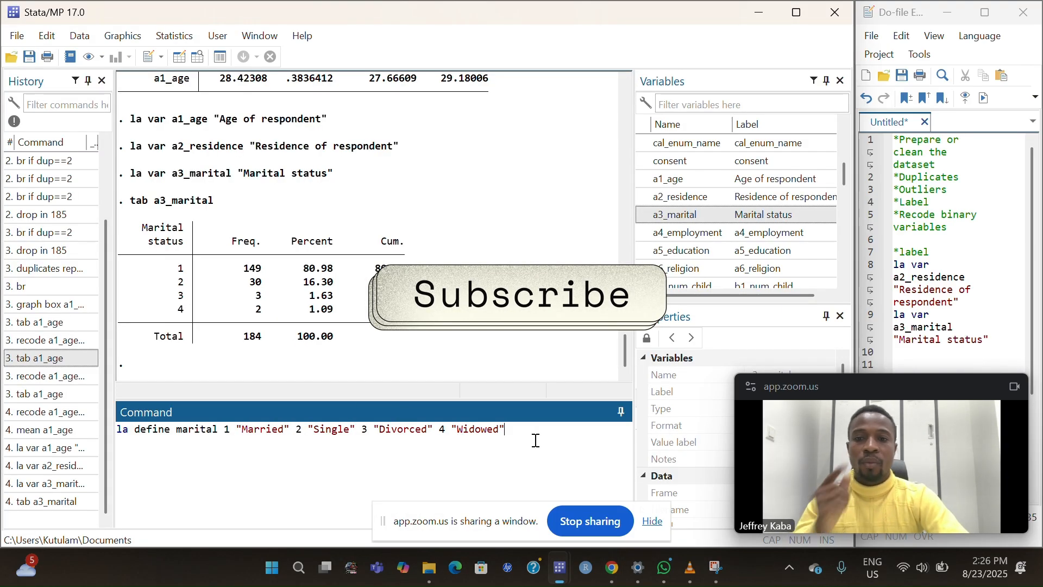
# Copy the la define marital command into the do-file below the a3_marital label, and run it in Stata
pyautogui.moveTo(526, 428); pyautogui.dragTo(116, 431)
pyautogui.hotkey('ctrl', 'c')
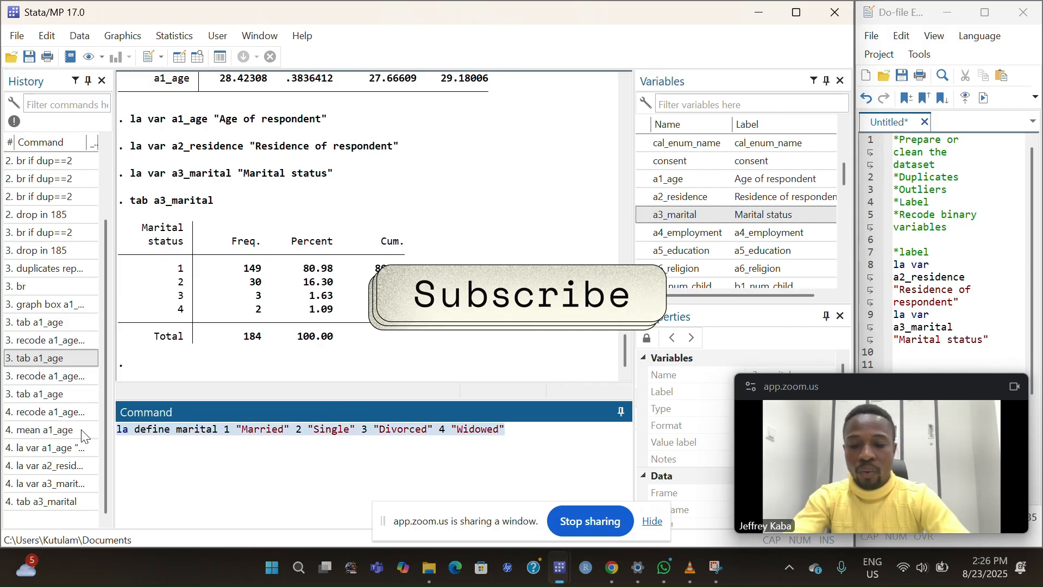
pyautogui.click(961, 351)
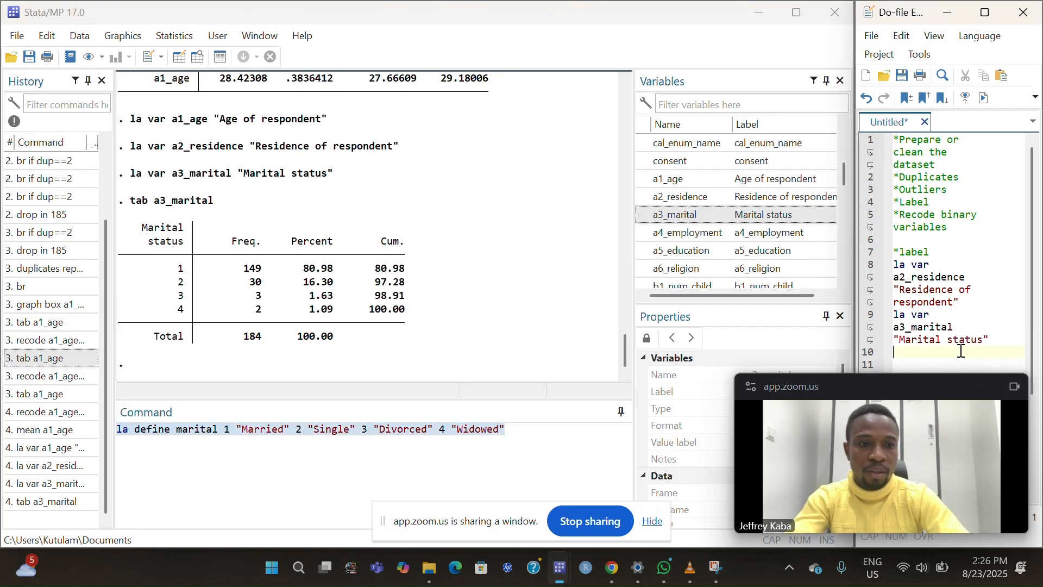
pyautogui.hotkey('ctrl', 'v')
pyautogui.click(558, 440)
pyautogui.press('Return')
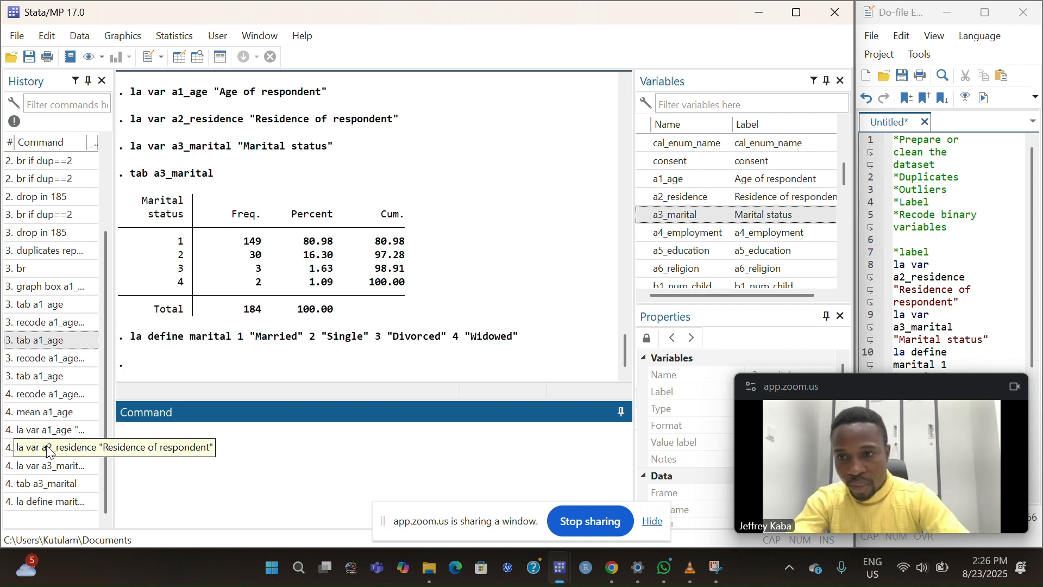
# Rerun tab a3_marital from the command history to check the marital status categories
pyautogui.click(48, 485)
pyautogui.doubleClick(48, 486)
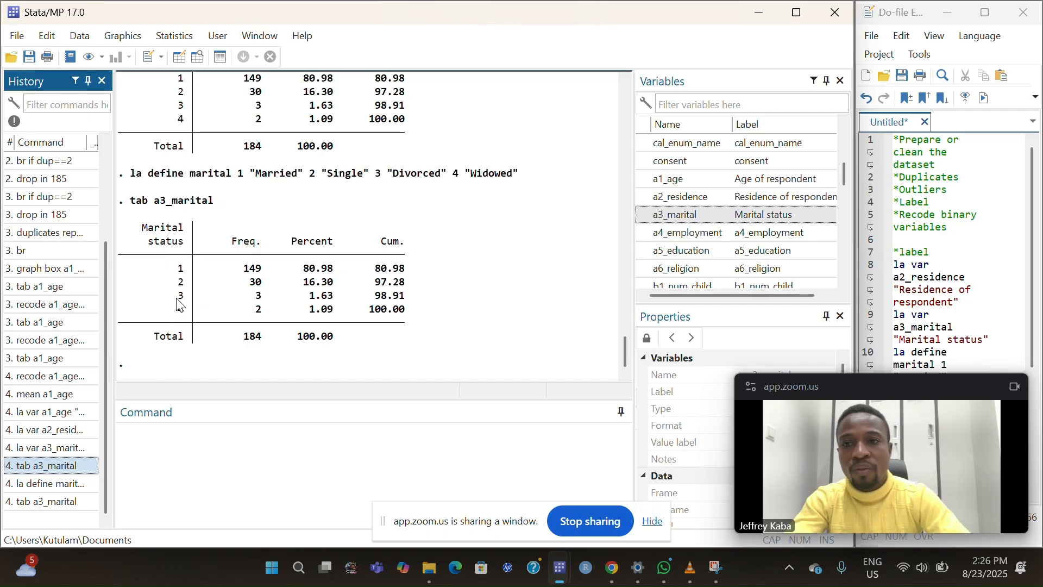
# Enter the command la values a3_marital, copying the variable name from the last tab command in the results
pyautogui.click(167, 446)
pyautogui.write('la')
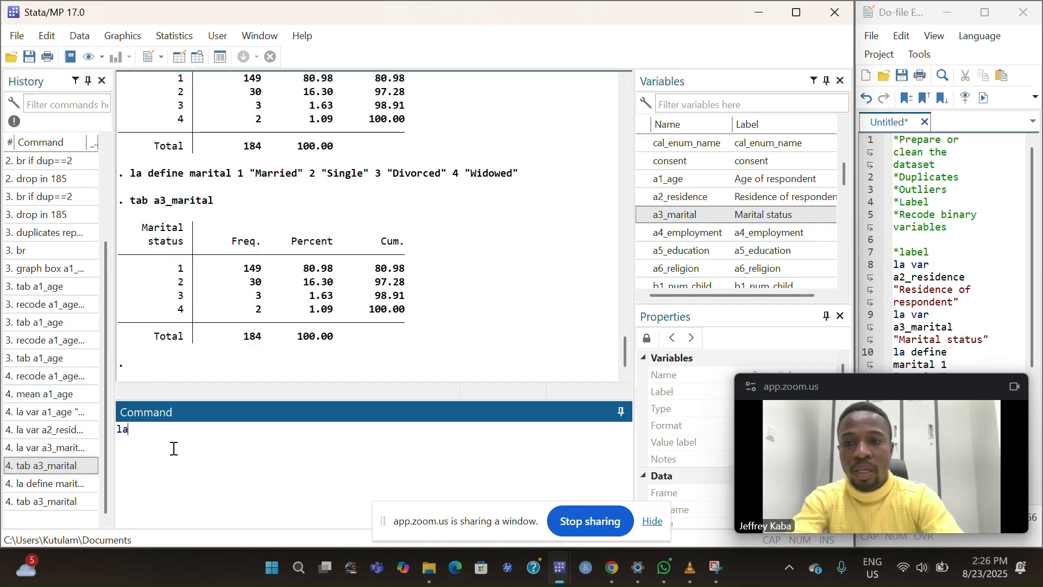
pyautogui.write(' va')
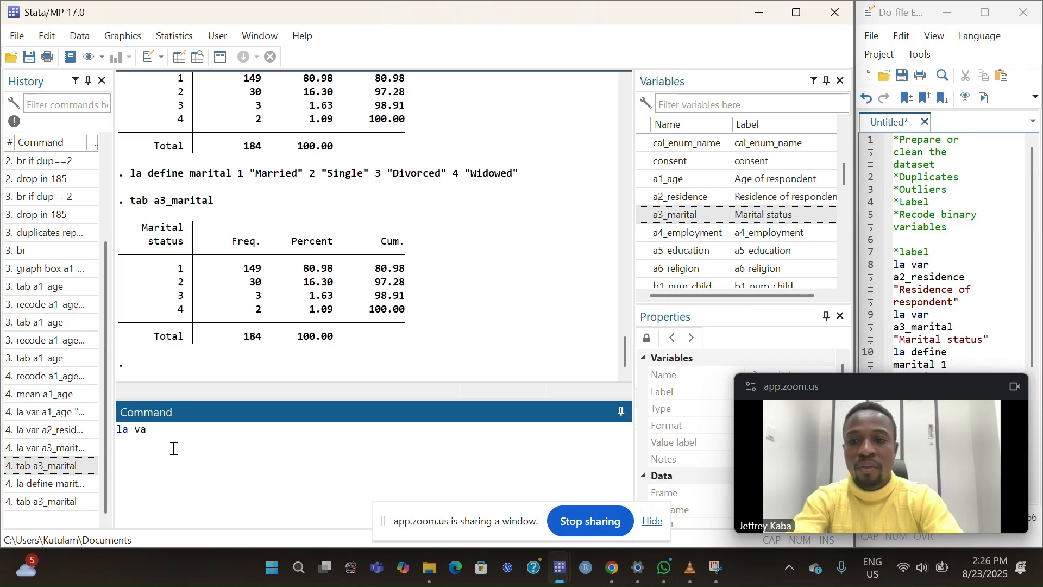
pyautogui.write('r')
pyautogui.press('BackSpace')
pyautogui.write('lues')
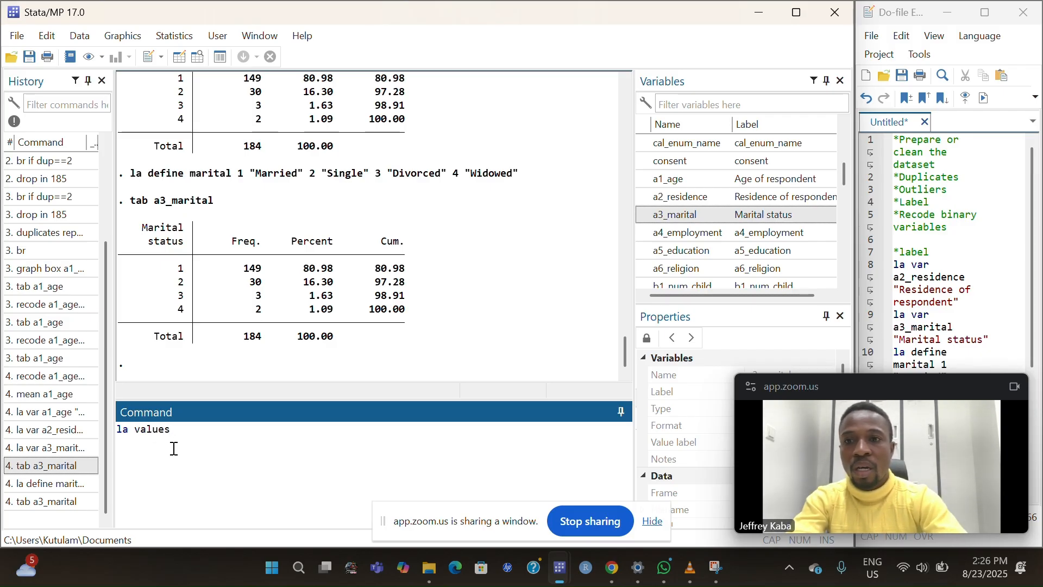
pyautogui.moveTo(155, 201); pyautogui.dragTo(223, 207)
pyautogui.hotkey('ctrl', 'c')
pyautogui.click(198, 432)
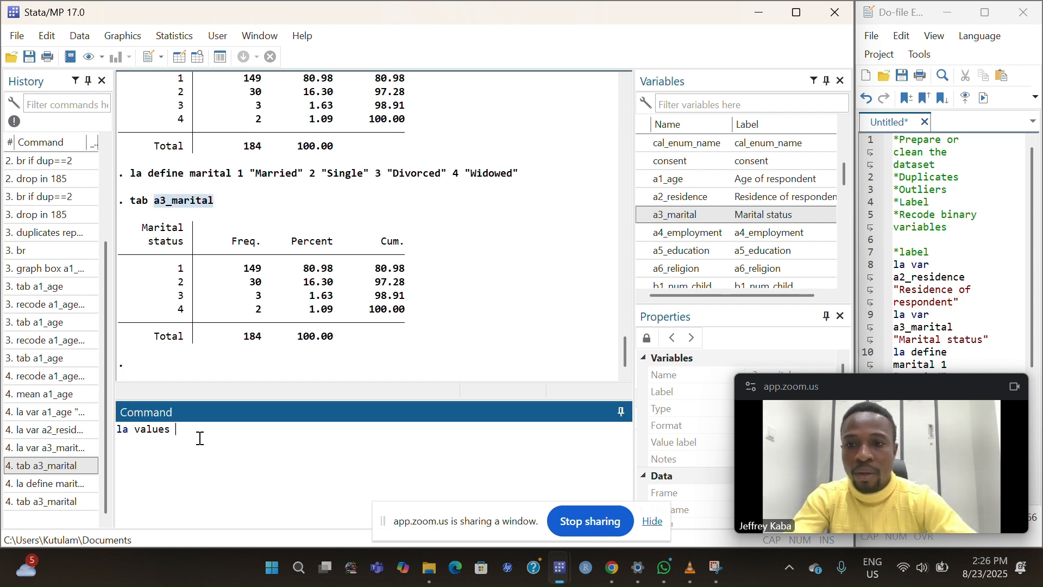
pyautogui.hotkey('ctrl', 'v')
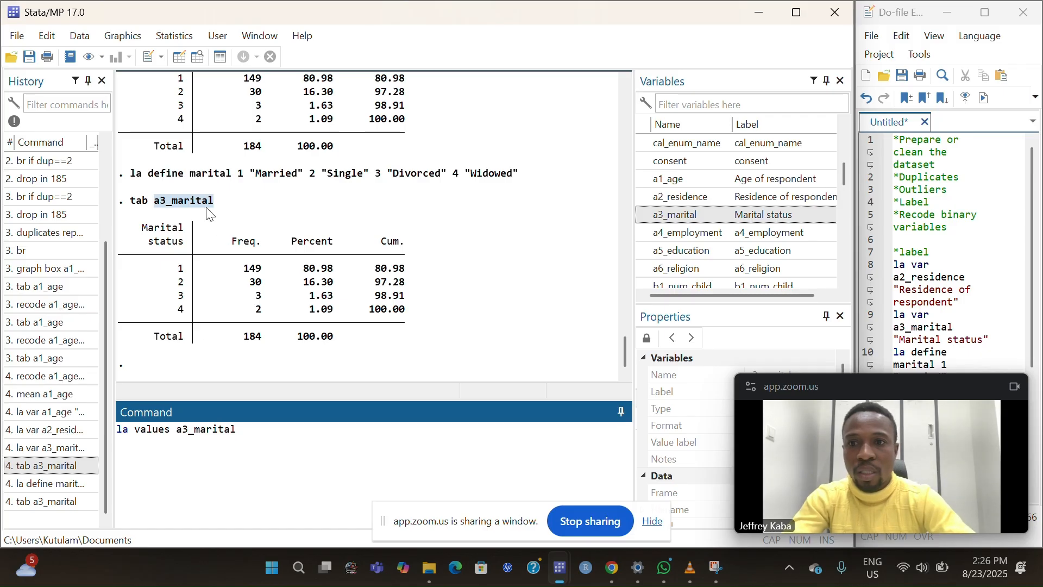
# Complete the la values command with the label name marital and run it to attach the value labels to a3_marital
pyautogui.moveTo(190, 179); pyautogui.dragTo(233, 182)
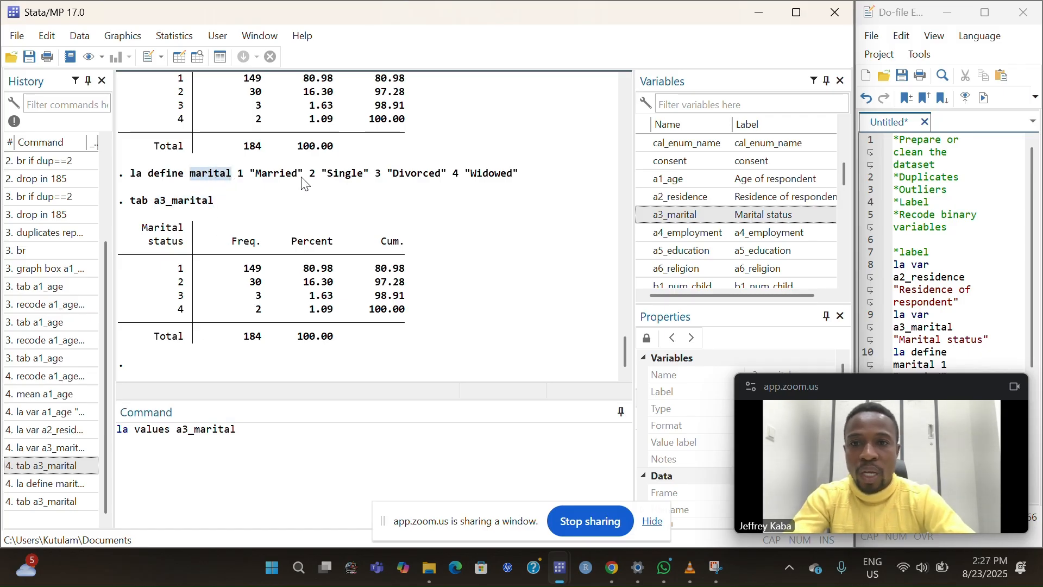
pyautogui.click(309, 455)
pyautogui.hotkey('ctrl', 'v')
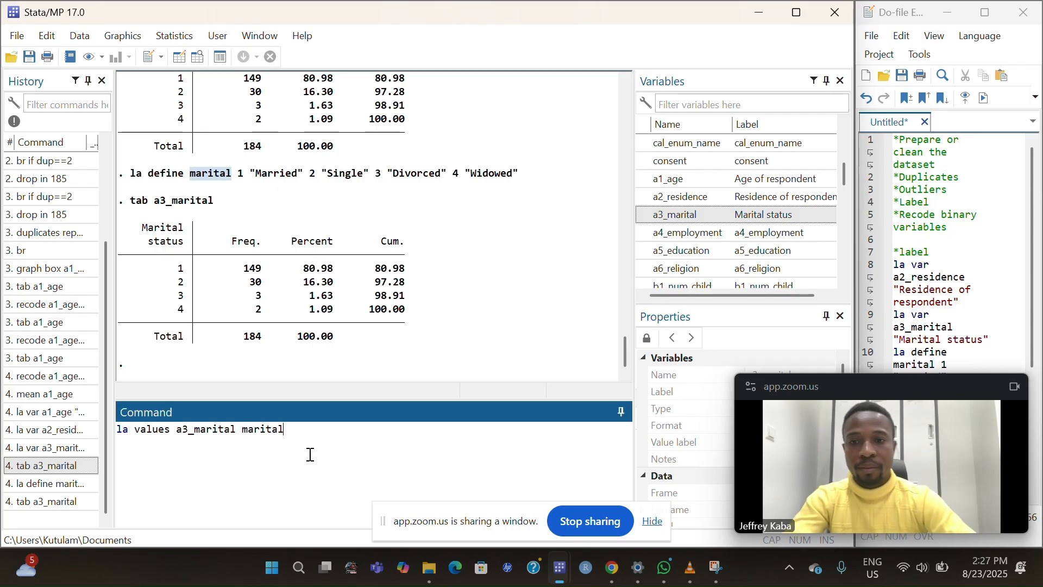
pyautogui.press('Return')
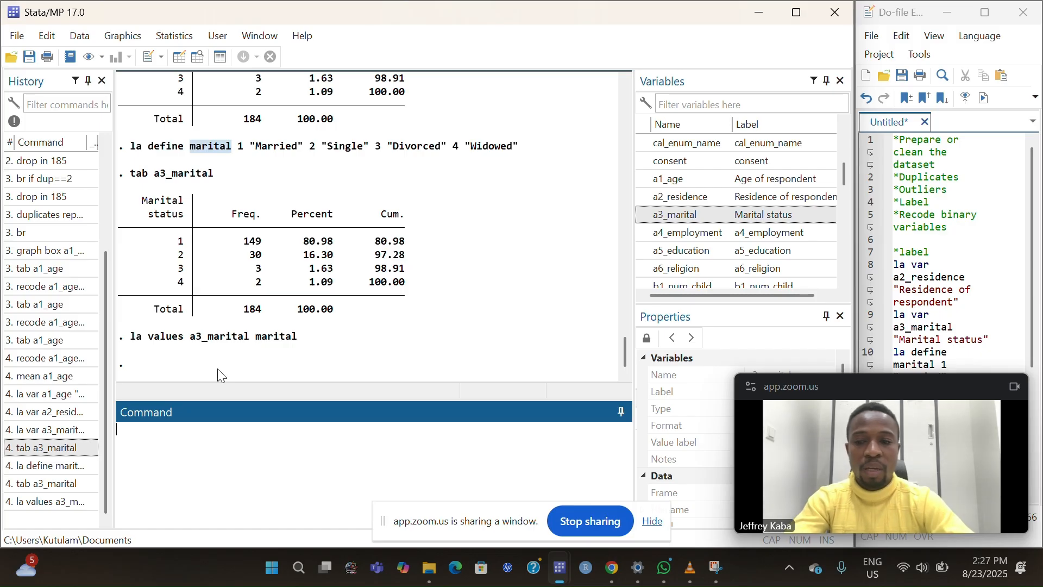
# Copy the la values a3_marital marital command into the do-file directly below the la define marital command
pyautogui.click(80, 499)
pyautogui.click(296, 442)
pyautogui.press('BackSpace')
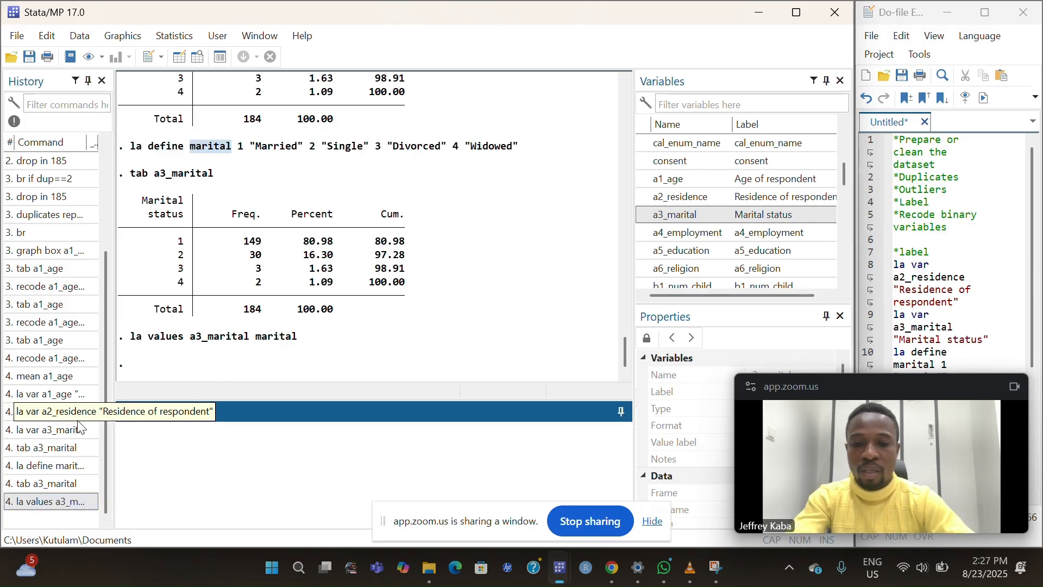
pyautogui.scroll(-3, 932, 326)
pyautogui.click(925, 325)
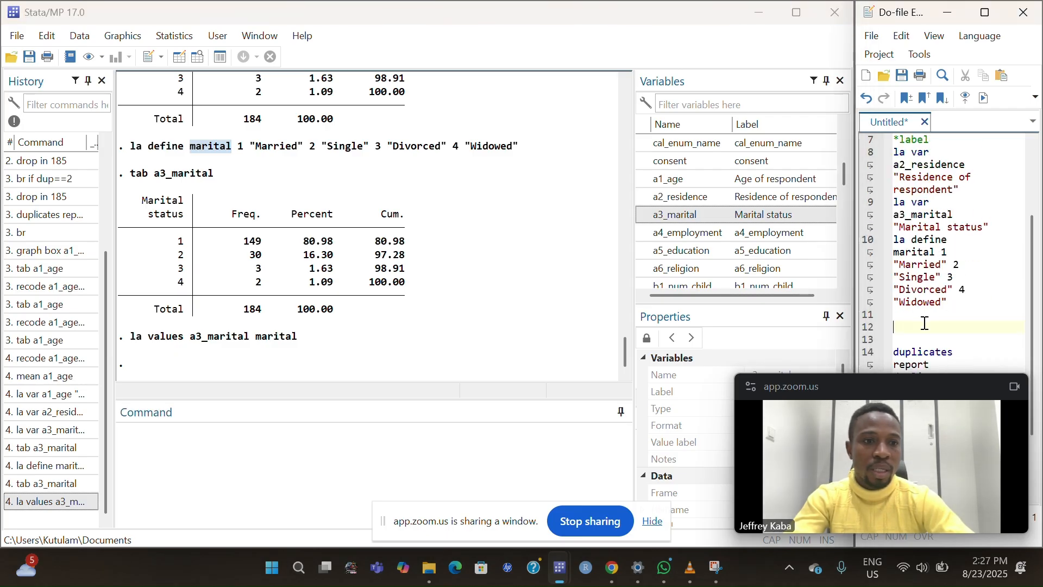
pyautogui.click(922, 316)
pyautogui.hotkey('ctrl', 'v')
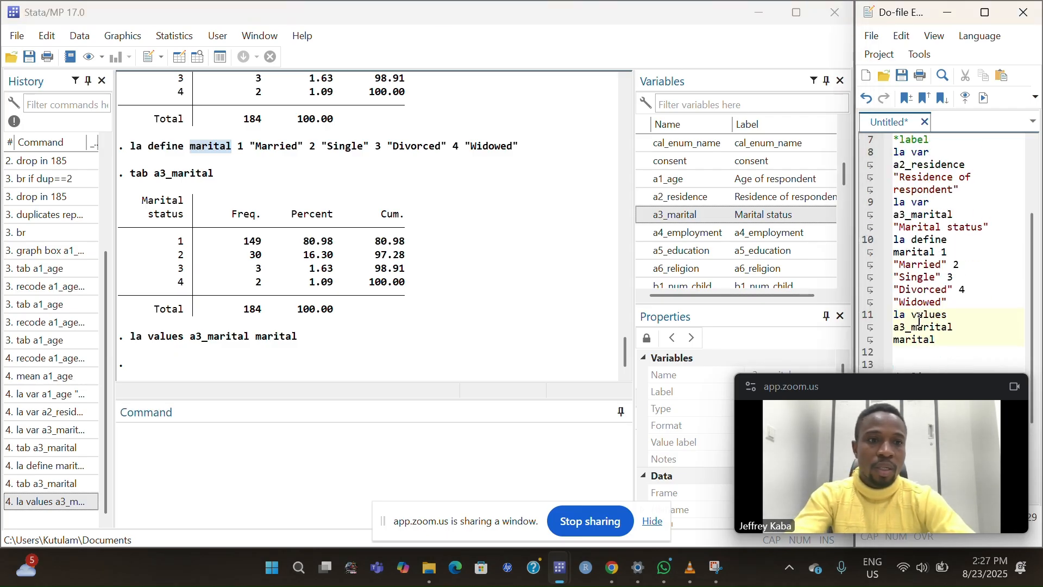
# Rerun tab a3_marital from the command history to check the labelled marital status categories
pyautogui.click(380, 469)
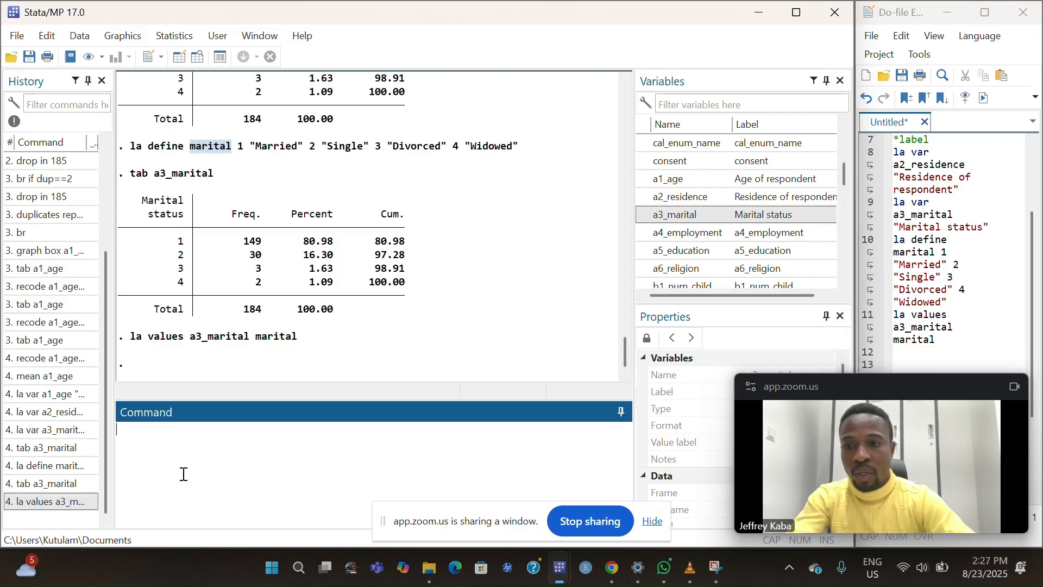
pyautogui.doubleClick(61, 485)
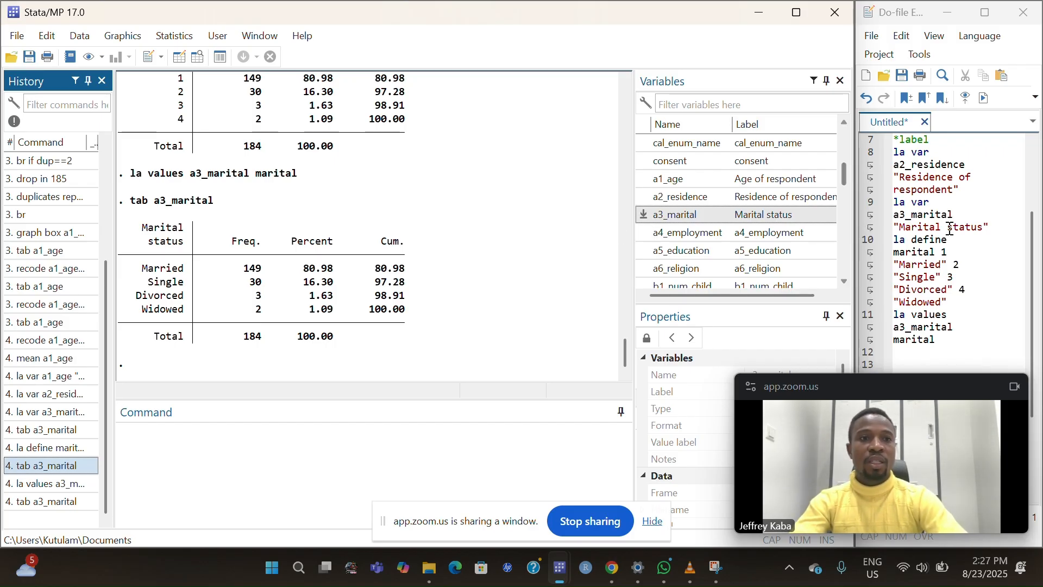
pyautogui.scroll(3, 950, 229)
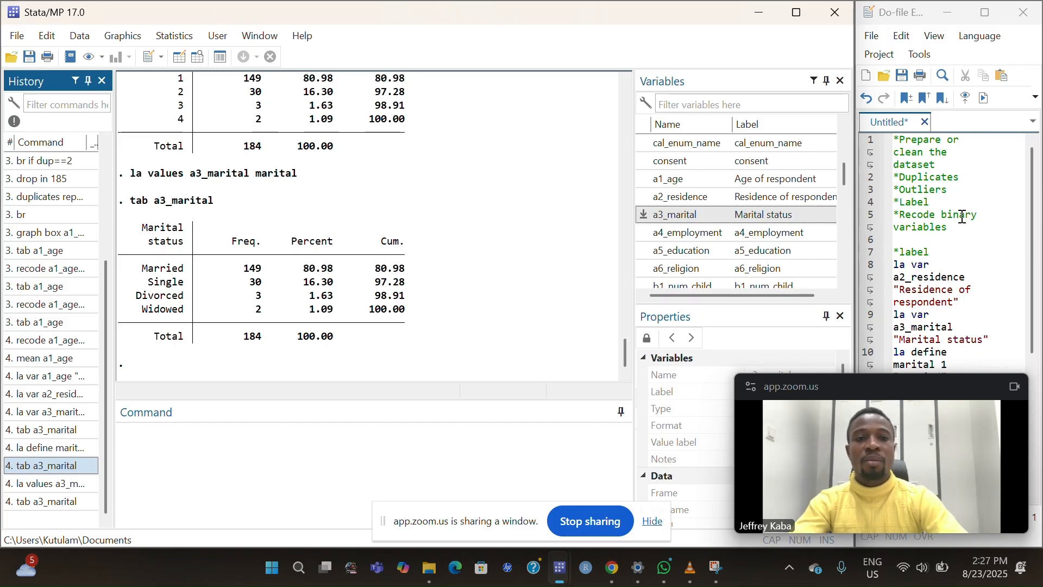
pyautogui.click(390, 455)
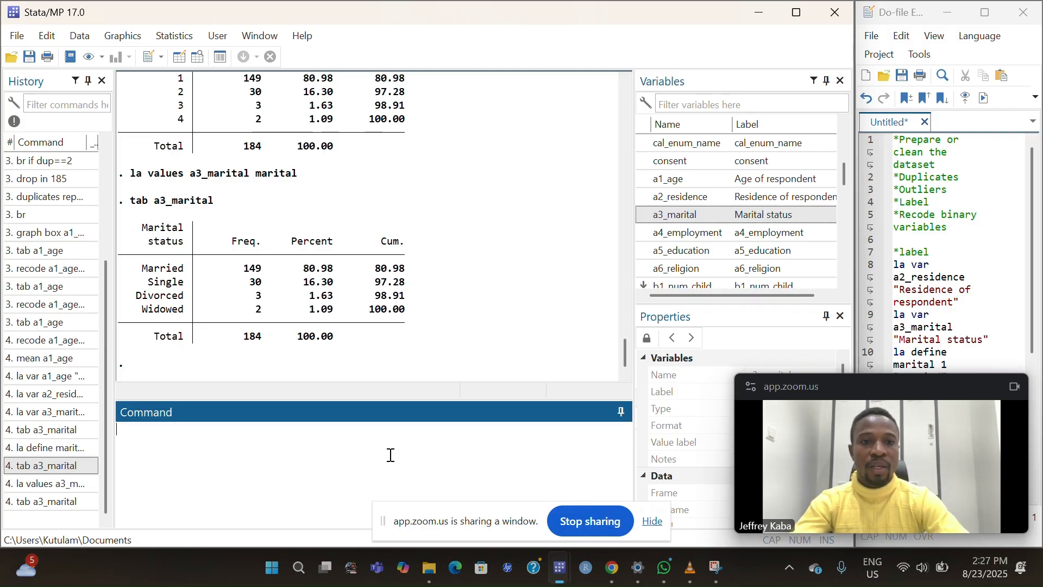
# Look through the variable list past a3_marital for the Section C yes/no variables starting with c1_balancediet
pyautogui.click(845, 282)
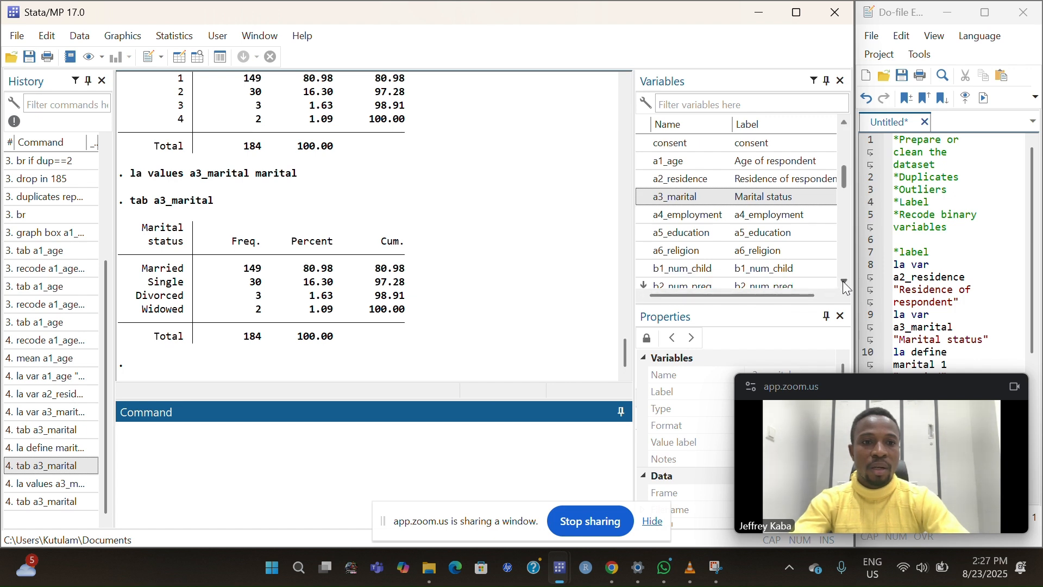
pyautogui.click(845, 283)
pyautogui.click(845, 283)
pyautogui.click(845, 283)
pyautogui.click(845, 282)
pyautogui.click(845, 282)
pyautogui.click(845, 282)
pyautogui.click(845, 282)
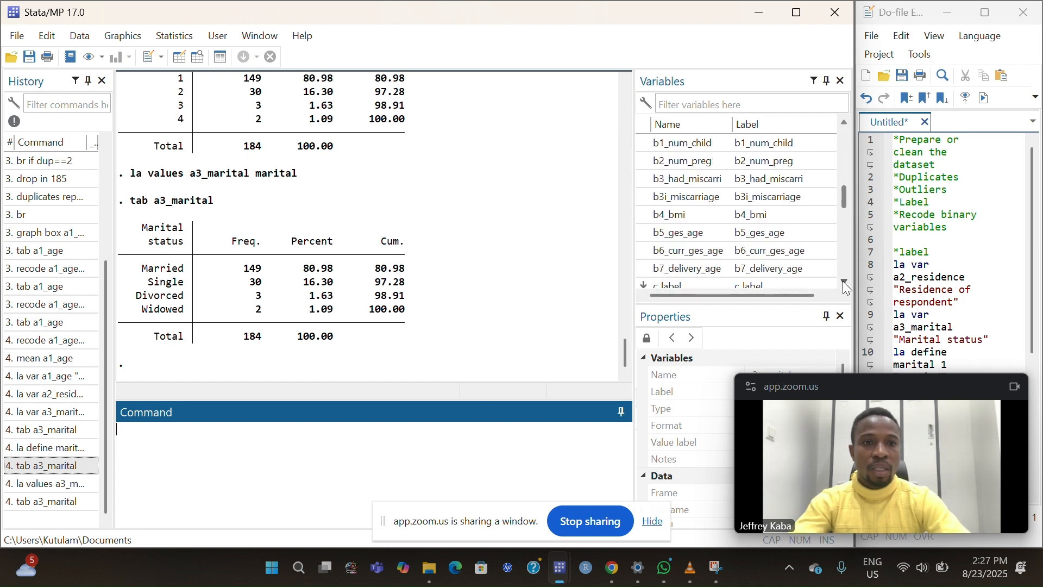
pyautogui.click(845, 283)
pyautogui.click(845, 283)
pyautogui.click(844, 283)
pyautogui.click(845, 282)
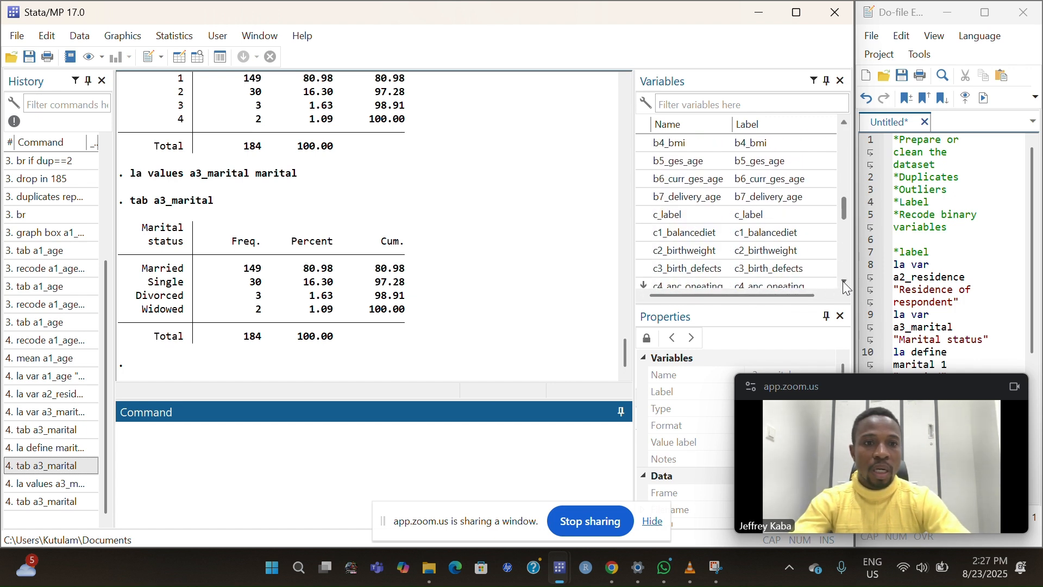
pyautogui.click(844, 283)
pyautogui.click(845, 283)
pyautogui.click(844, 283)
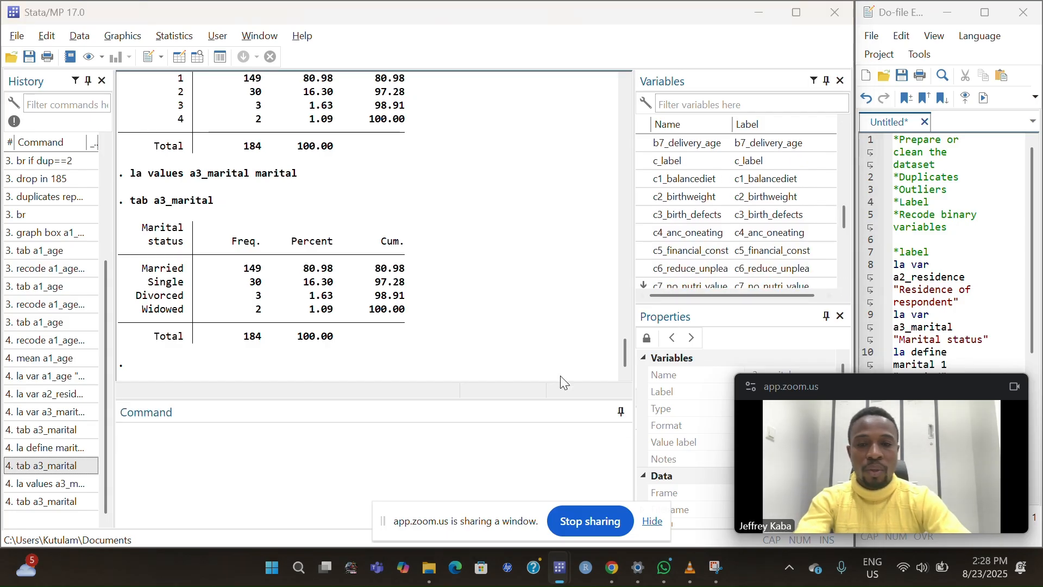
# Switch to the Chrome questionnaire, find Section C on nutritional knowledge, and copy the variable name c1_balancediet
pyautogui.hotkey('alt', 'Tab')
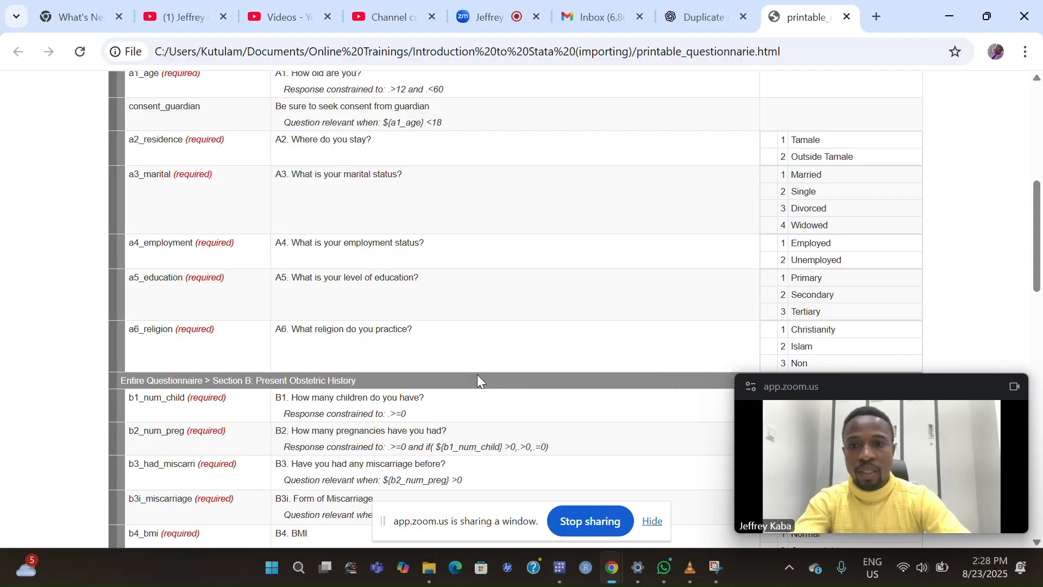
pyautogui.scroll(-10, 478, 378)
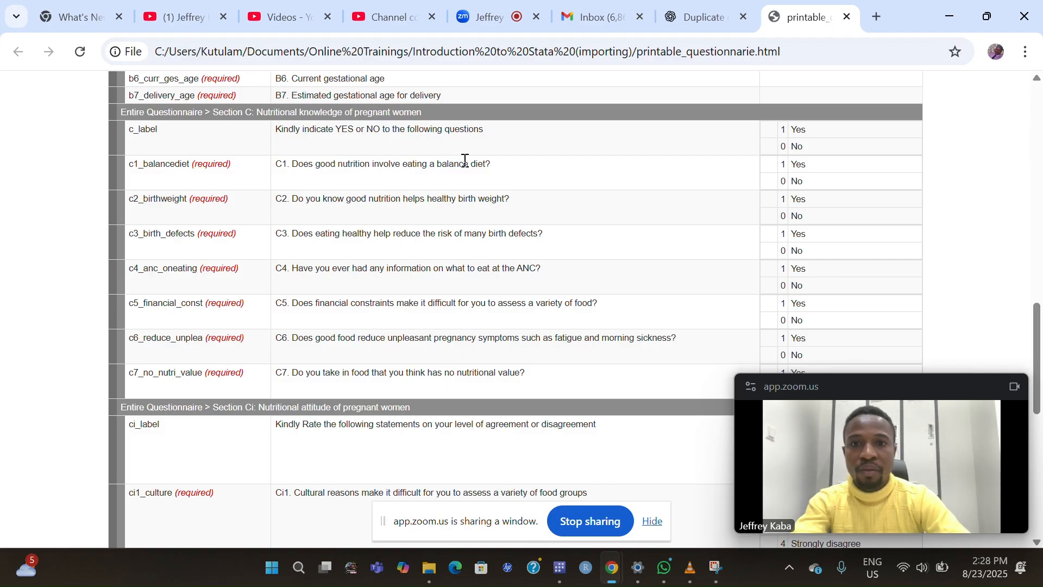
pyautogui.doubleClick(158, 162)
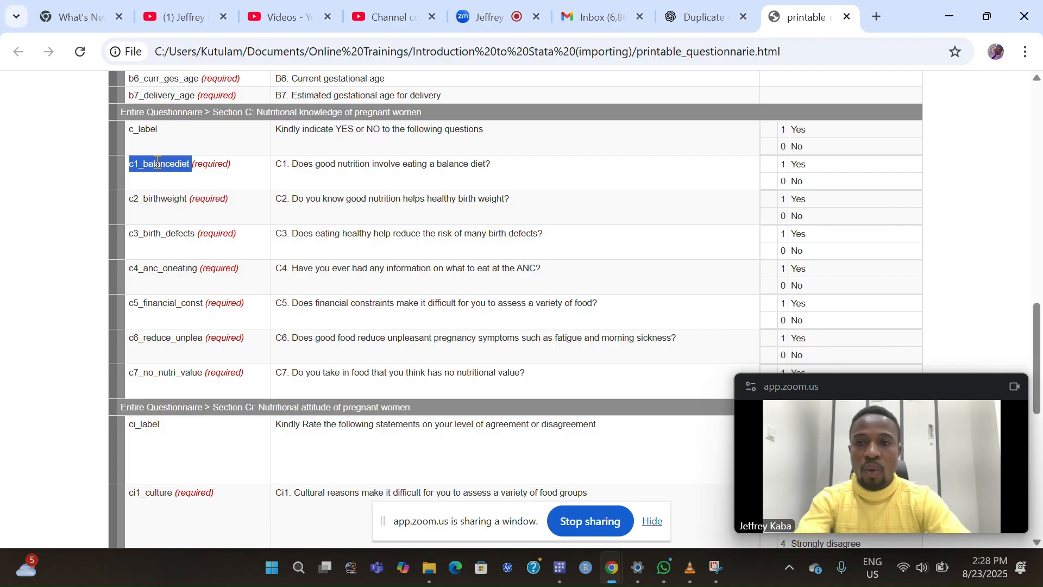
# Run tab c1_balancediet in Stata, compare its codes with the answers in the Chrome questionnaire, and return to Stata
pyautogui.hotkey('alt', 'Tab')
pyautogui.write('tab')
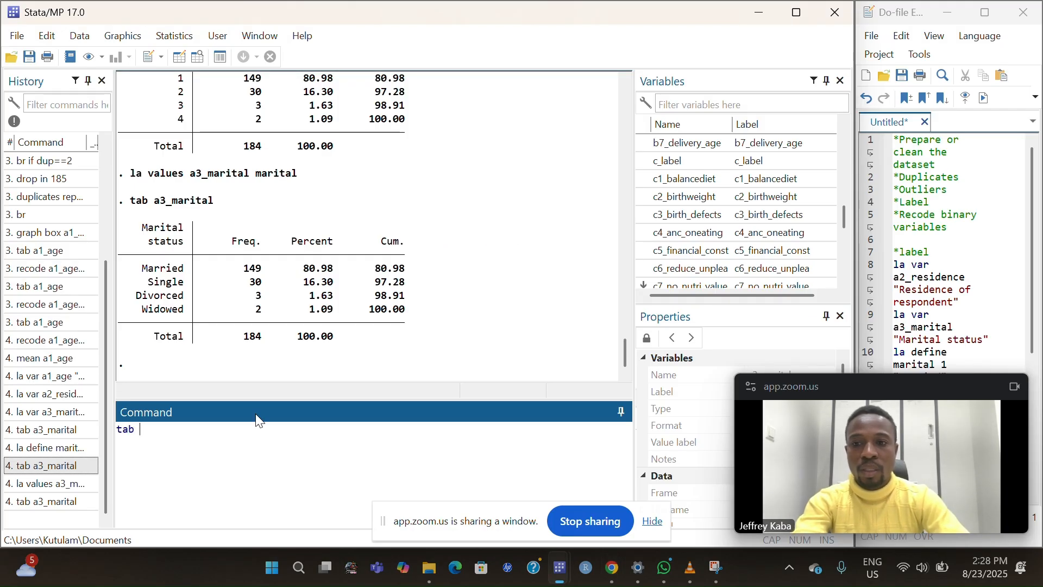
pyautogui.hotkey('ctrl', 'v')
pyautogui.press('Return')
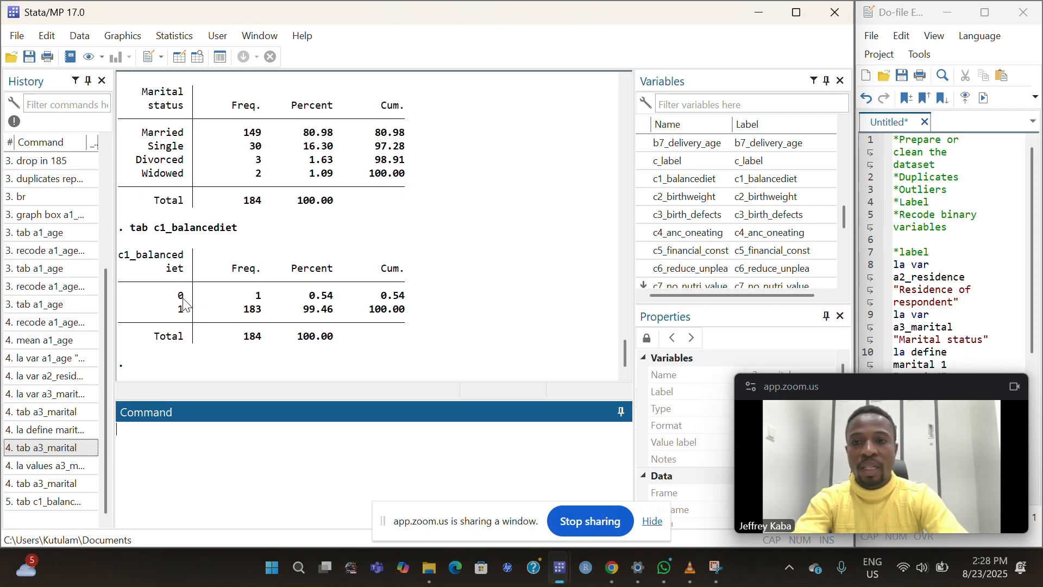
pyautogui.hotkey('alt', 'Tab')
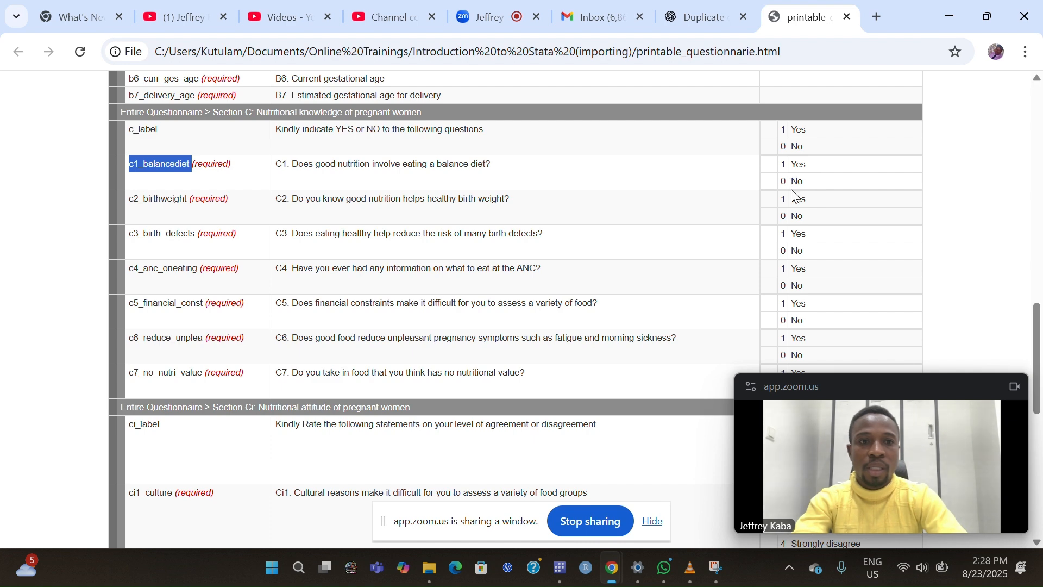
pyautogui.hotkey('alt', 'Tab')
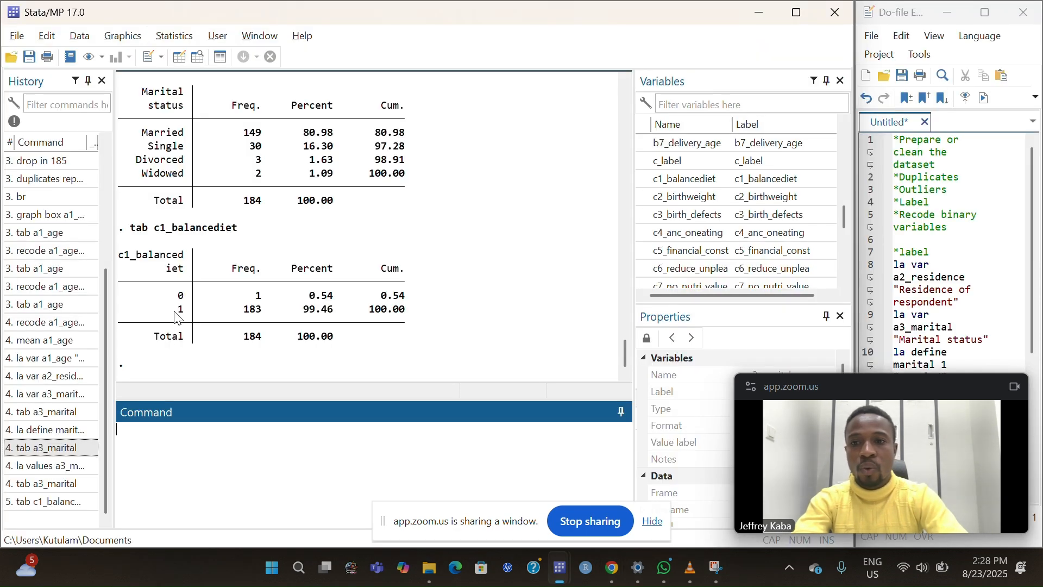